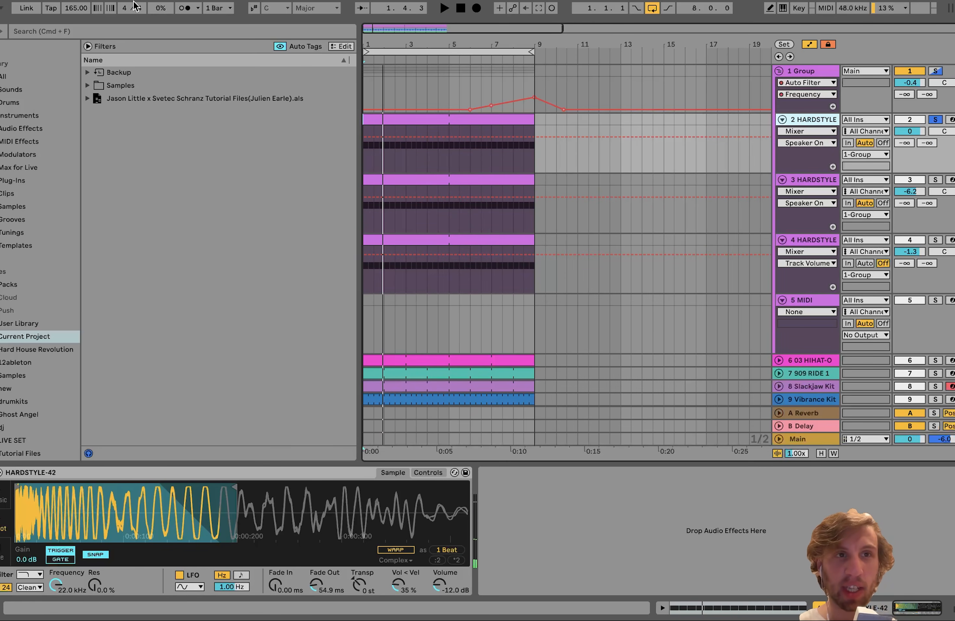
Solo the 1 Group track and play the loop to hear all the HARDSTYLE layers together.
key("space")
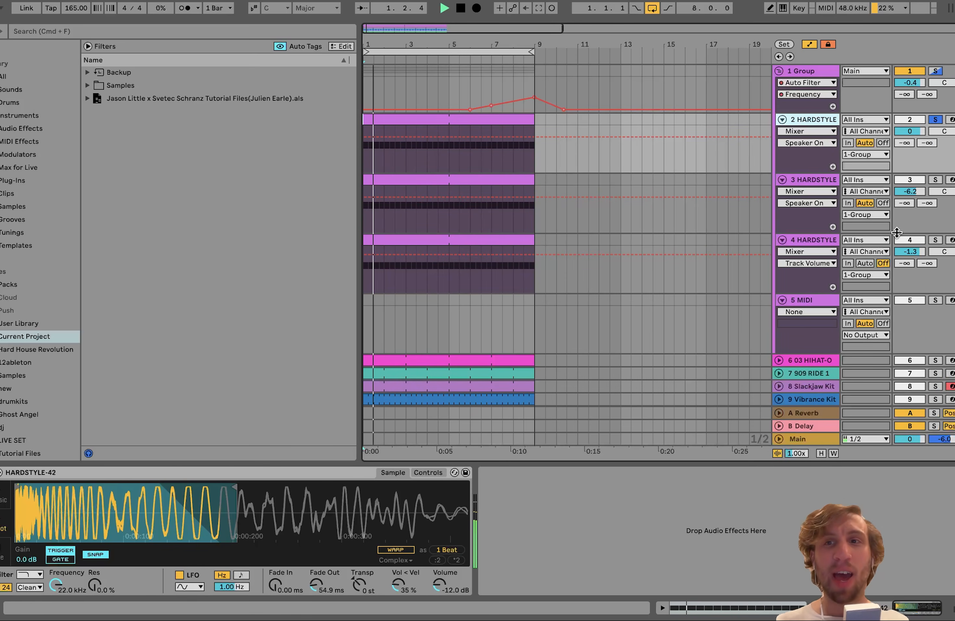
left_click(936, 71)
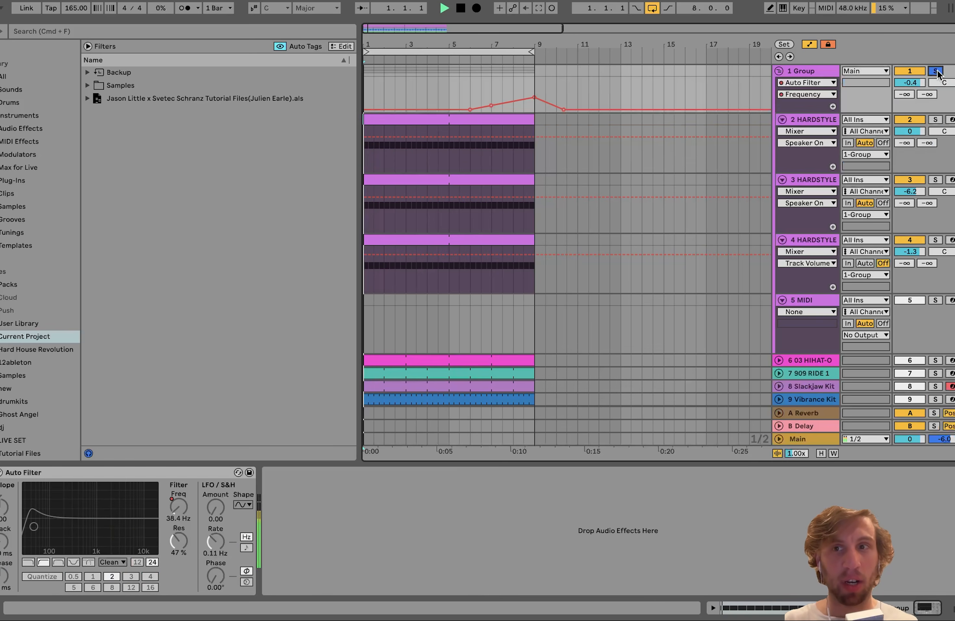
key("space")
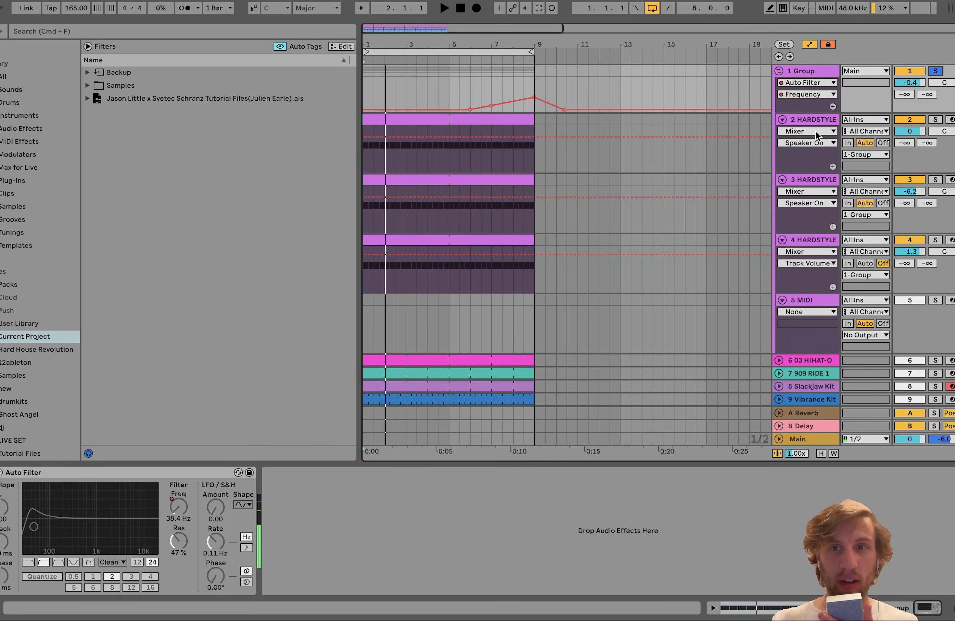
Solo track 3 HARDSTYLE, play it and review its device chain from the Arpeggiator through to Auto Pan.
left_click(816, 123)
left_click(935, 180)
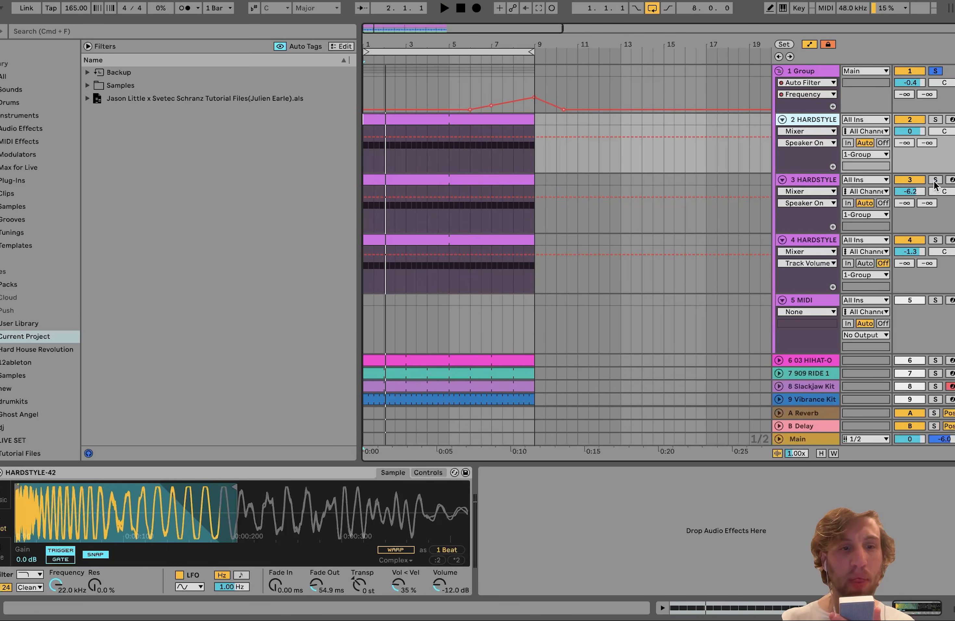
left_click(804, 178)
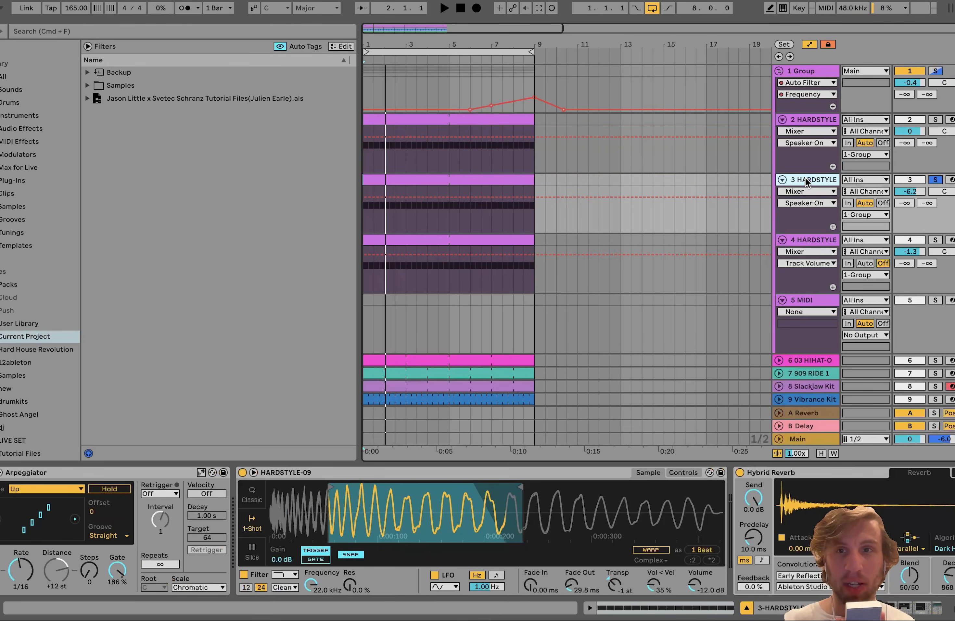
key("space")
scroll(350, 512, "right", 15)
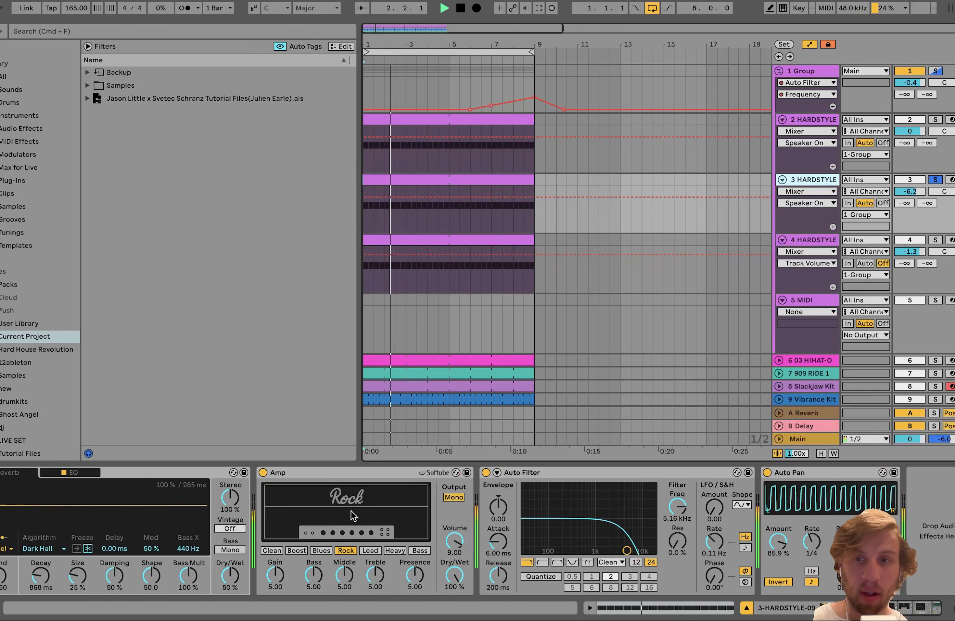
key("space")
scroll(811, 474, "left", 15)
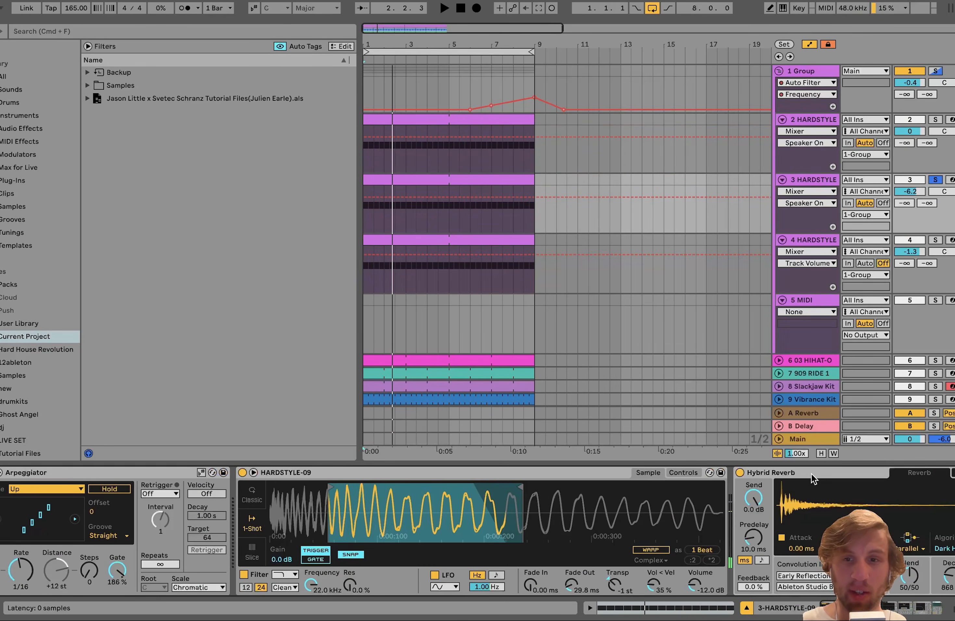
Bypass Hybrid Reverb and the effects after it on track 3 and play the dry sound.
left_click(809, 473)
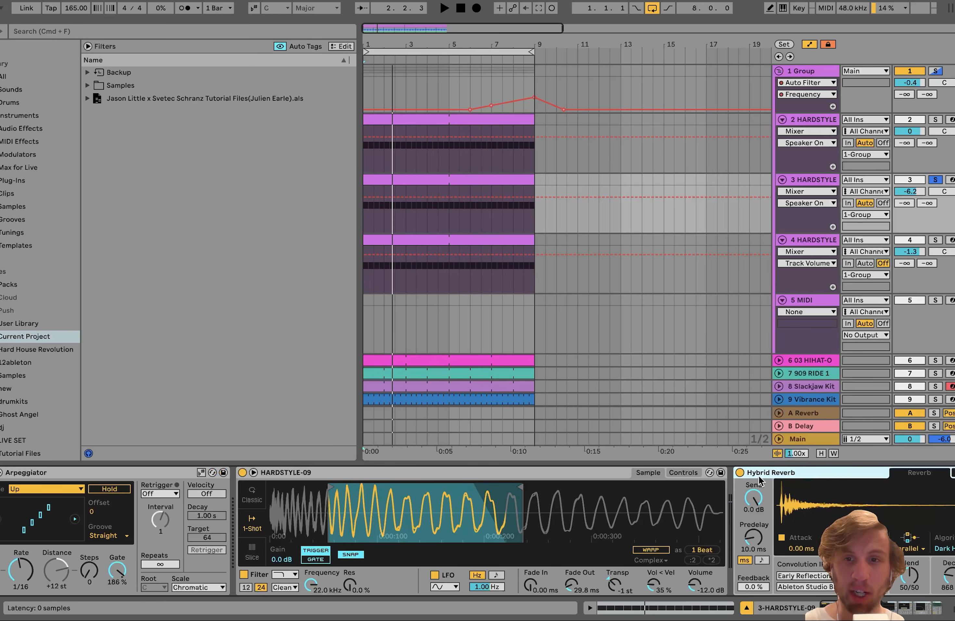
left_click(797, 123)
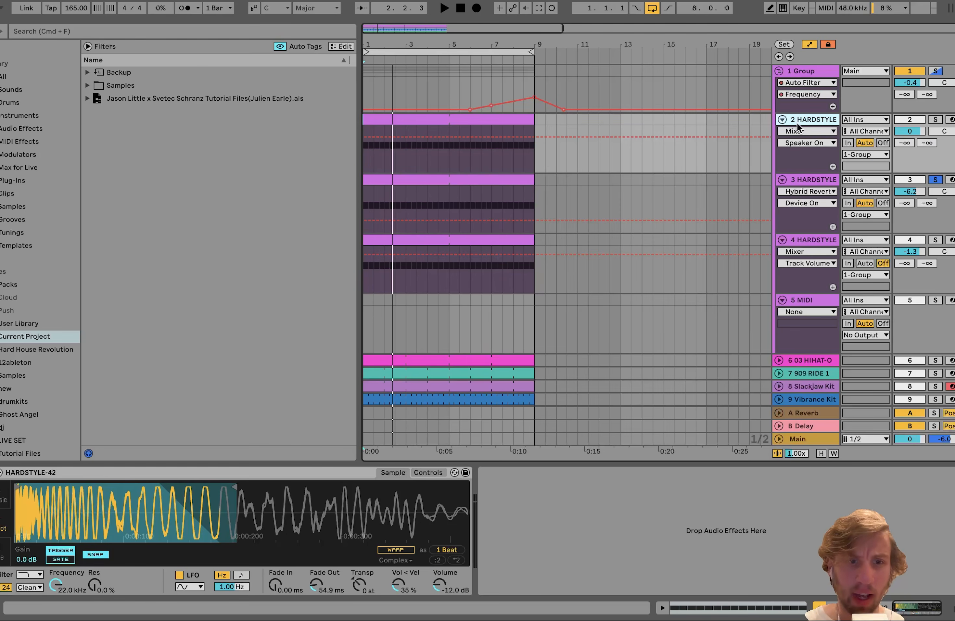
left_click(814, 176)
key("space")
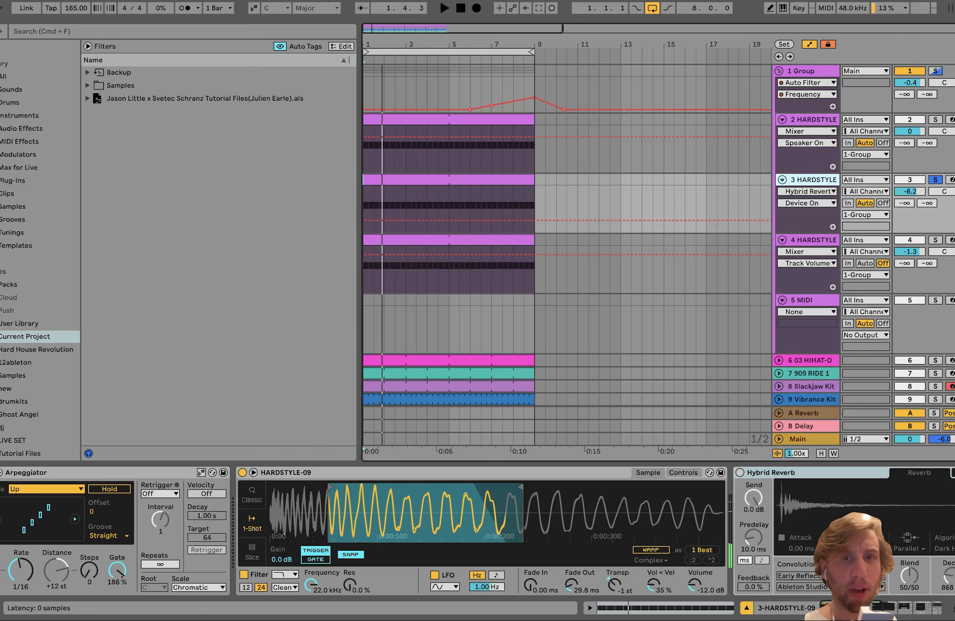
Compare track 3 during playback with its Arpeggiator bypassed and switched back on.
left_click(1, 473)
key("space")
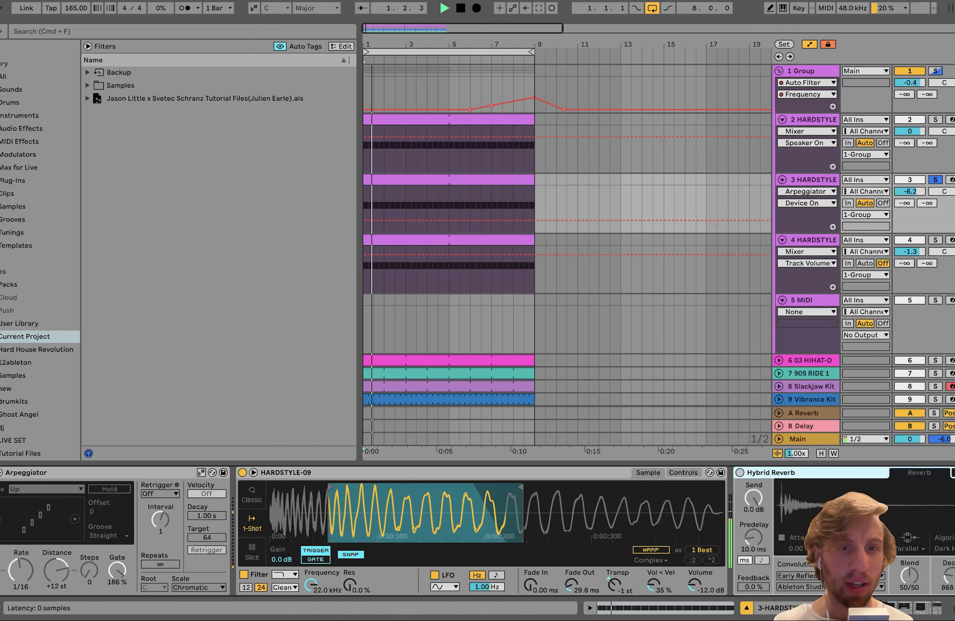
left_click(1, 472)
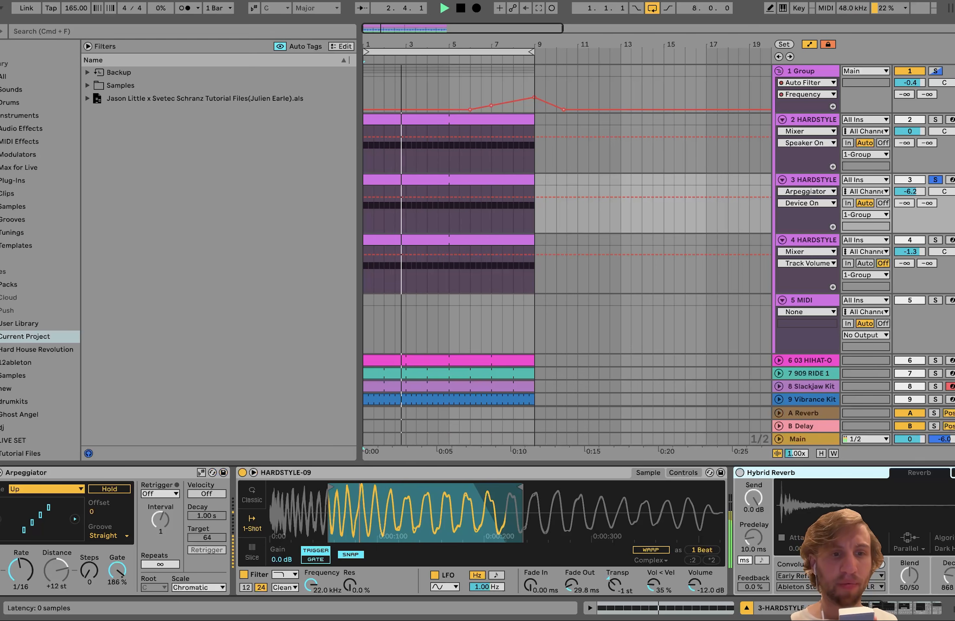
key("space")
Try a shorter Arpeggiator gate and a later HARDSTYLE-09 sample start on track 3 during playback.
mouse_move(116, 570)
left_mouse_down()
mouse_move(116, 597)
mouse_move(114, 560)
left_mouse_up()
key("space")
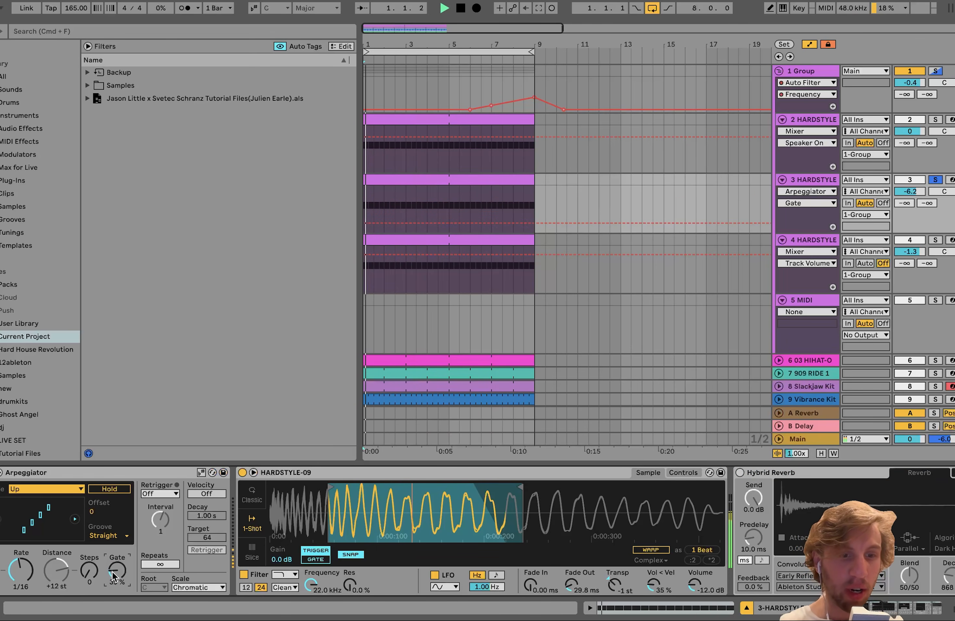
key("space")
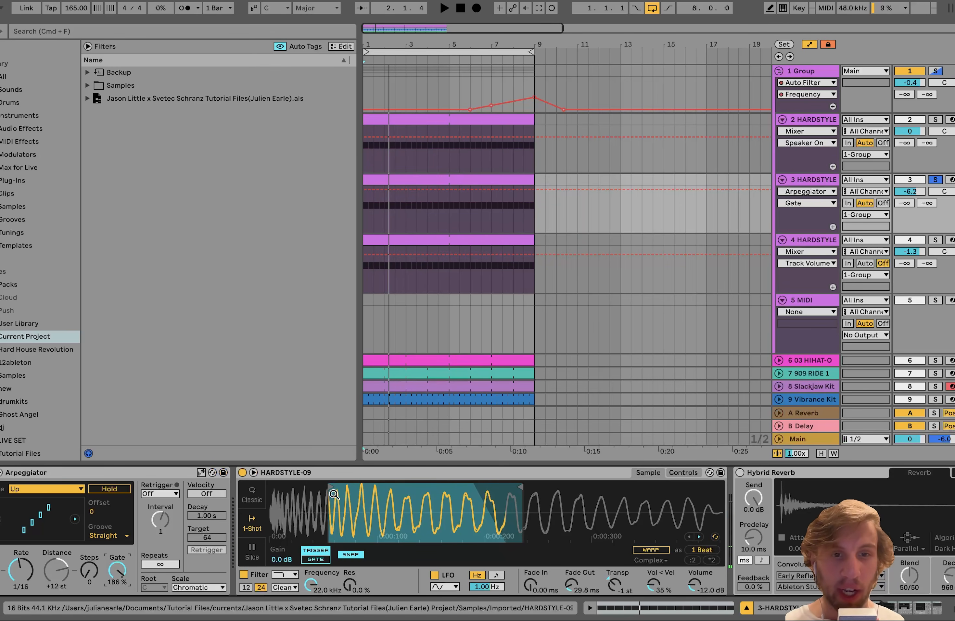
key("space")
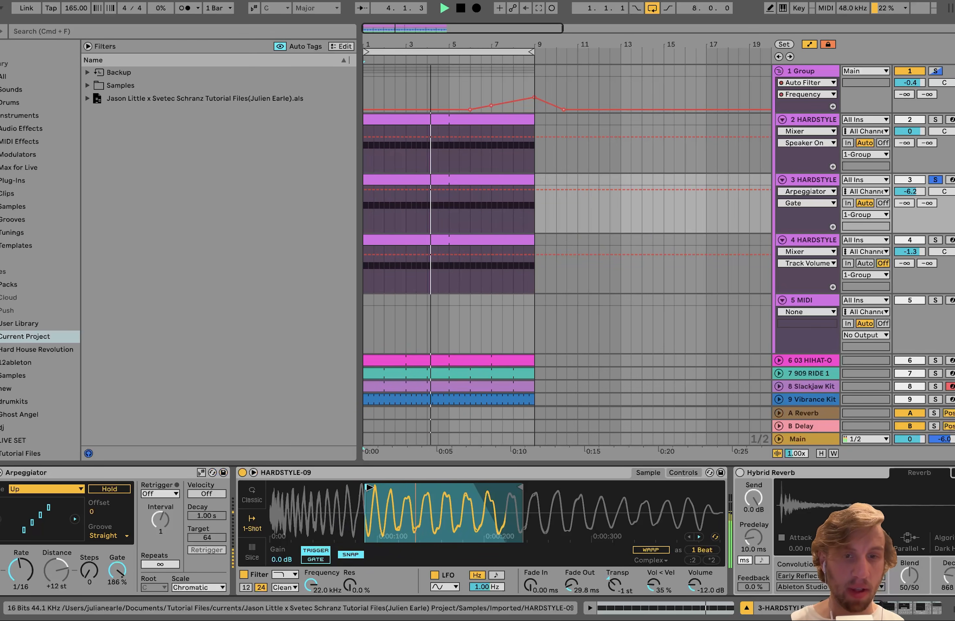
key("space")
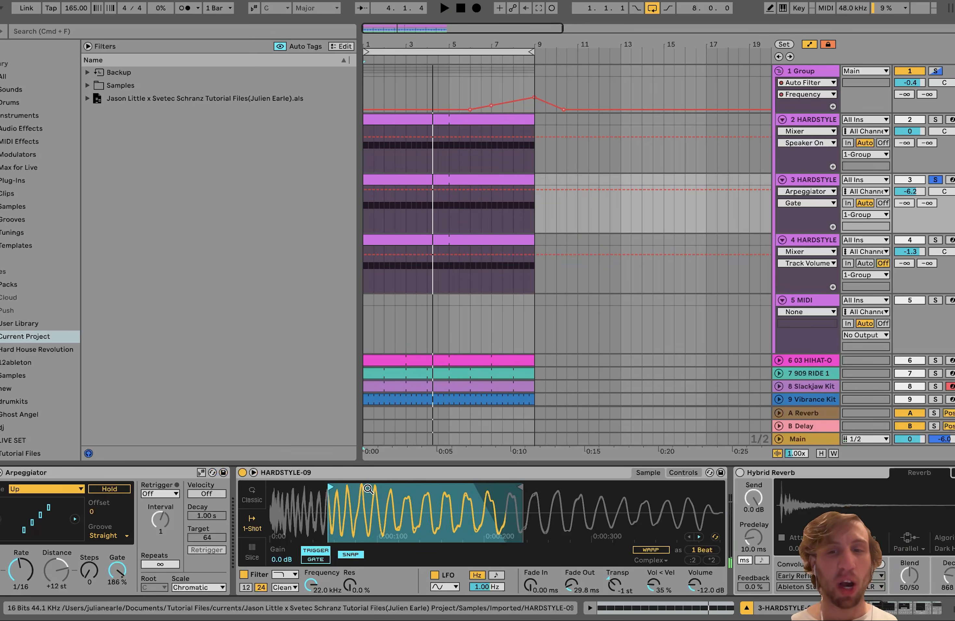
Switch Hybrid Reverb back on for track 3 and start playback to hear it.
scroll(424, 497, "right", 5)
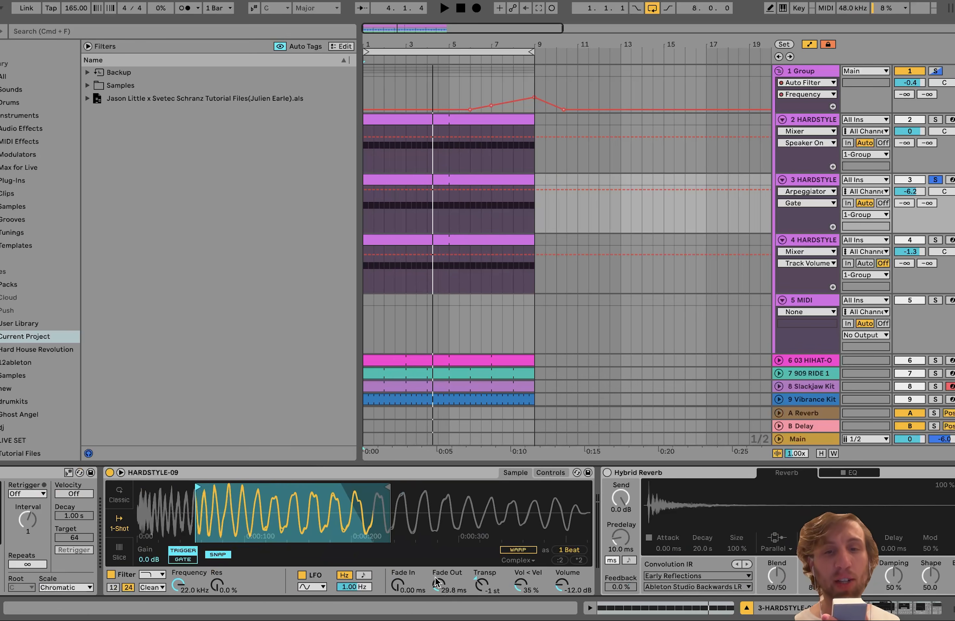
scroll(352, 526, "right", 3)
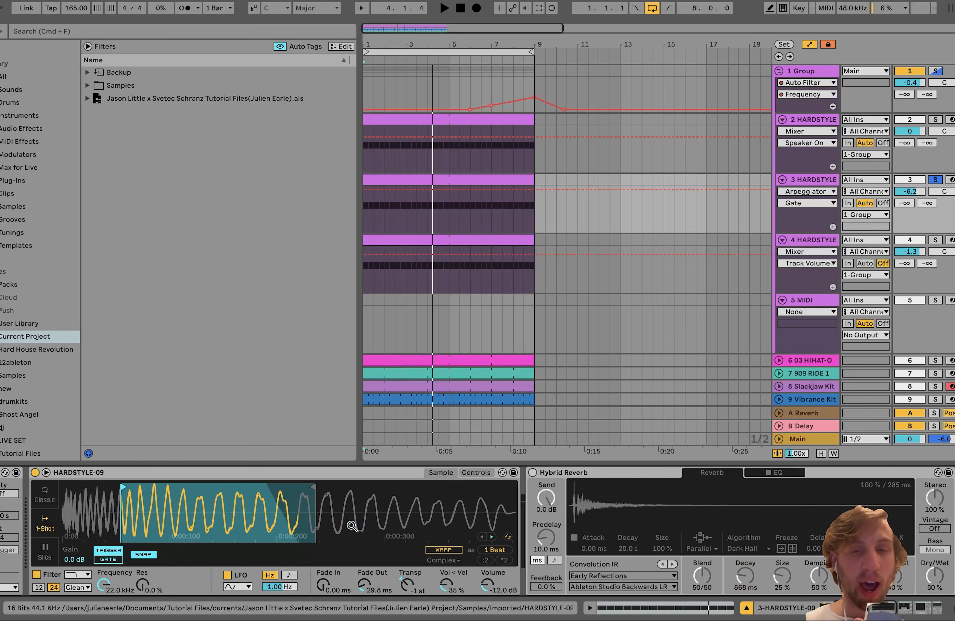
left_click(531, 472)
scroll(530, 470, "right", 4)
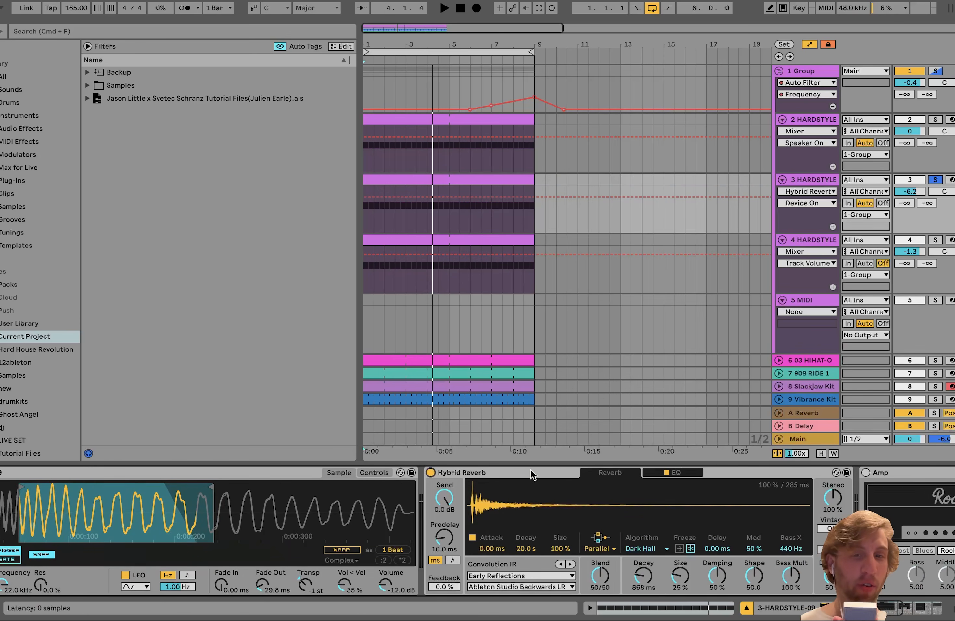
key("space")
Switch on the Rock Amp after Hybrid Reverb on track 3 while the loop plays, and stop playback.
scroll(531, 473, "right", 6)
scroll(532, 472, "right", 5)
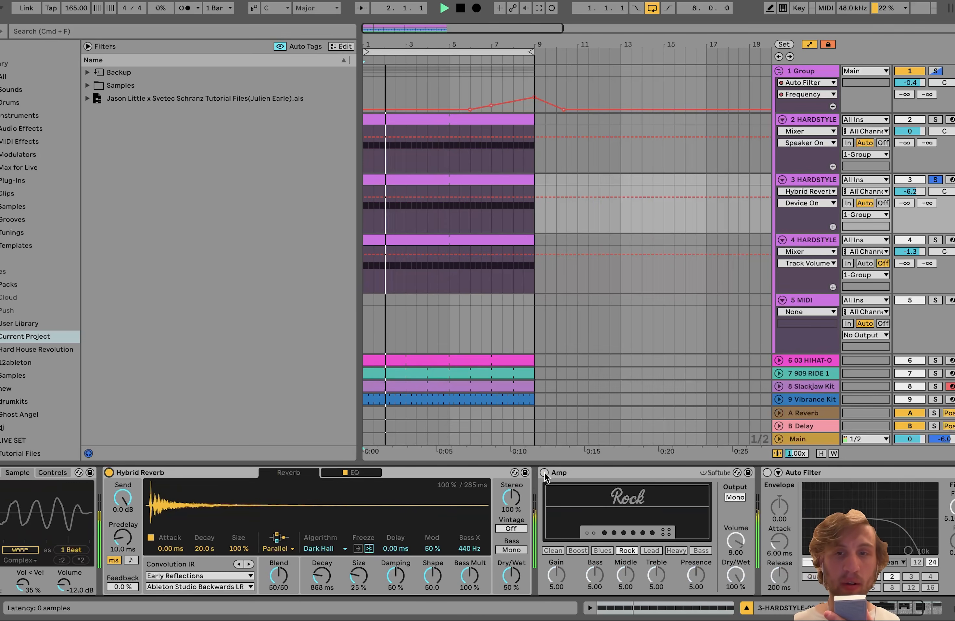
scroll(544, 472, "right", 11)
scroll(544, 472, "right", 1)
key("space")
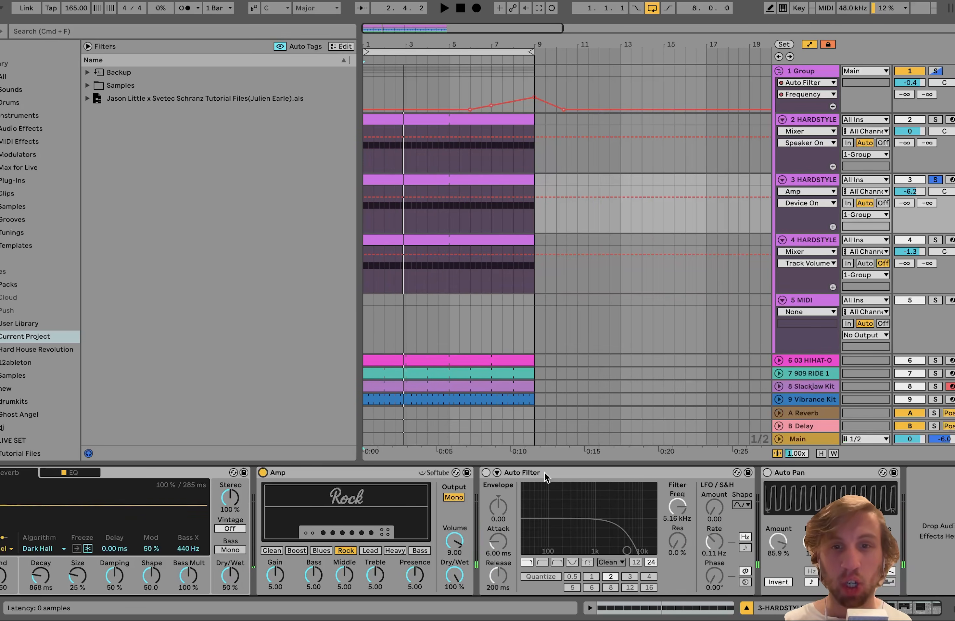
Switch on the low-pass Auto Filter on track 3 and audition the filtered sound.
left_click(485, 473)
key("space")
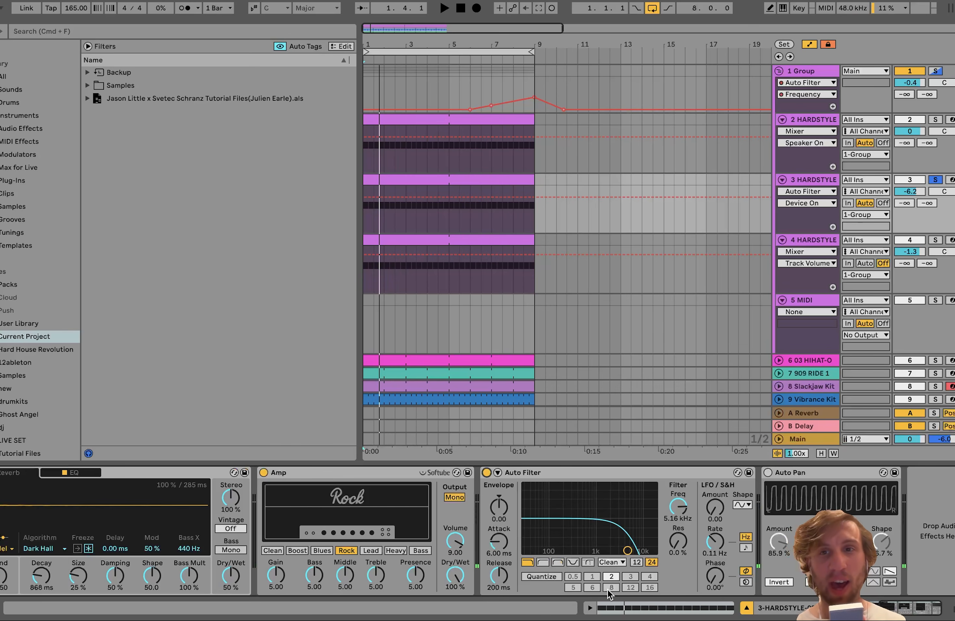
key("space")
key("space")
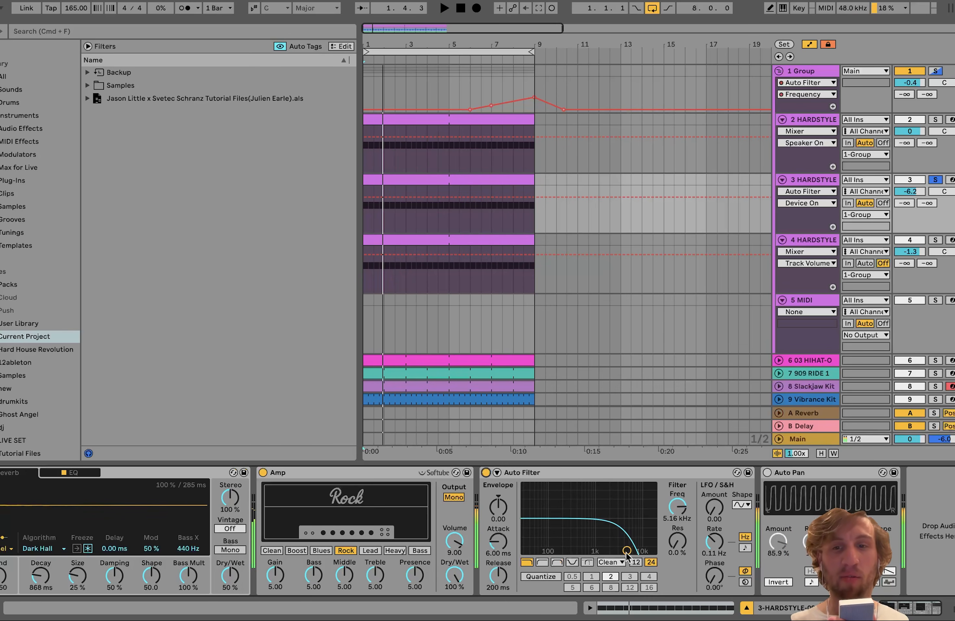
Switch on Auto Pan at the end of track 3's chain and audition the result.
left_click(767, 473)
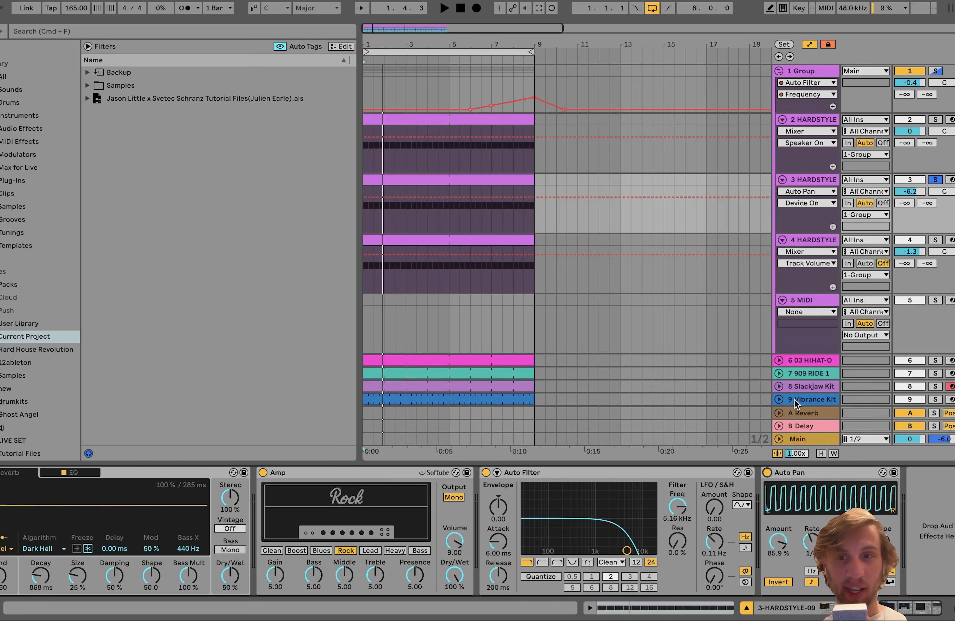
key("space")
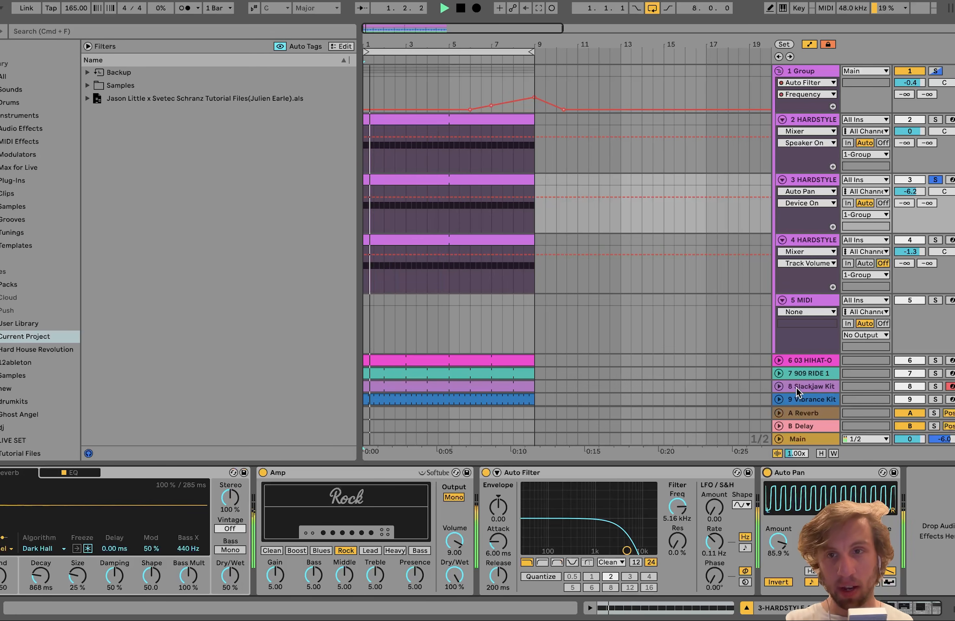
key("space")
Solo track 4 HARDSTYLE, play it and review its effect chain, ending on Hybrid Reverb.
left_click(935, 241)
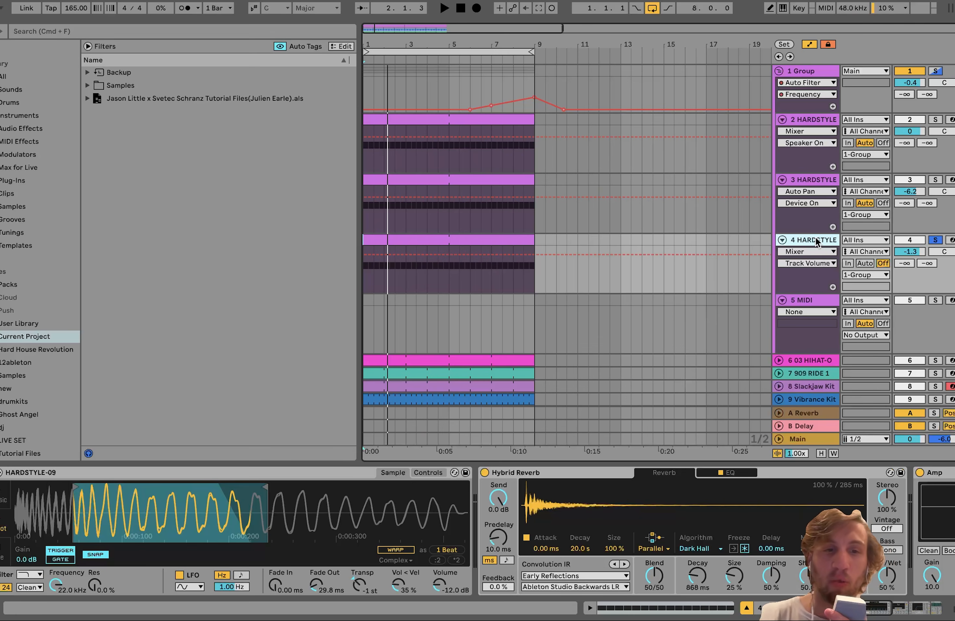
key("space")
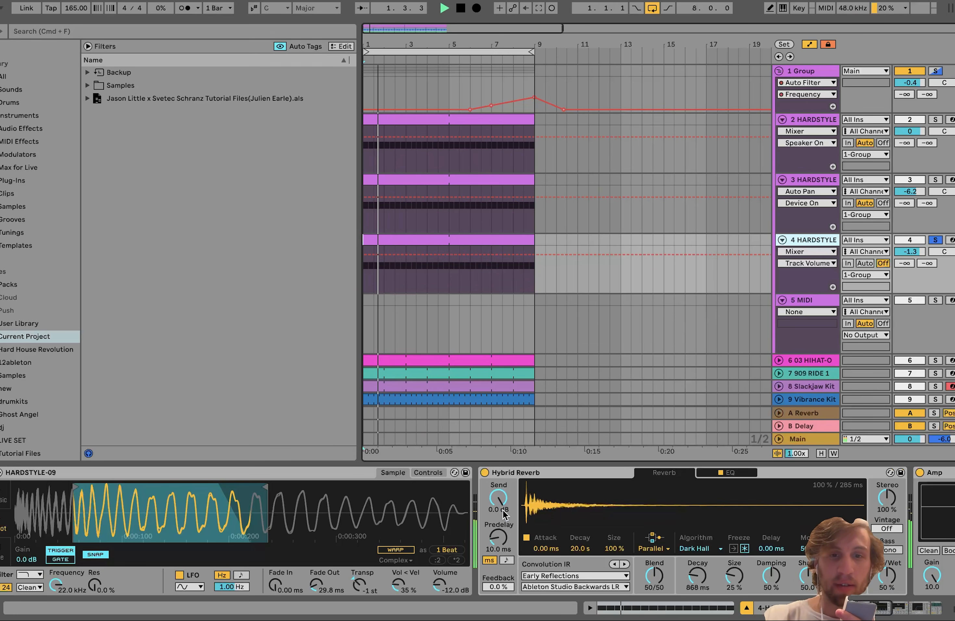
scroll(907, 476, "right", 10)
key("space")
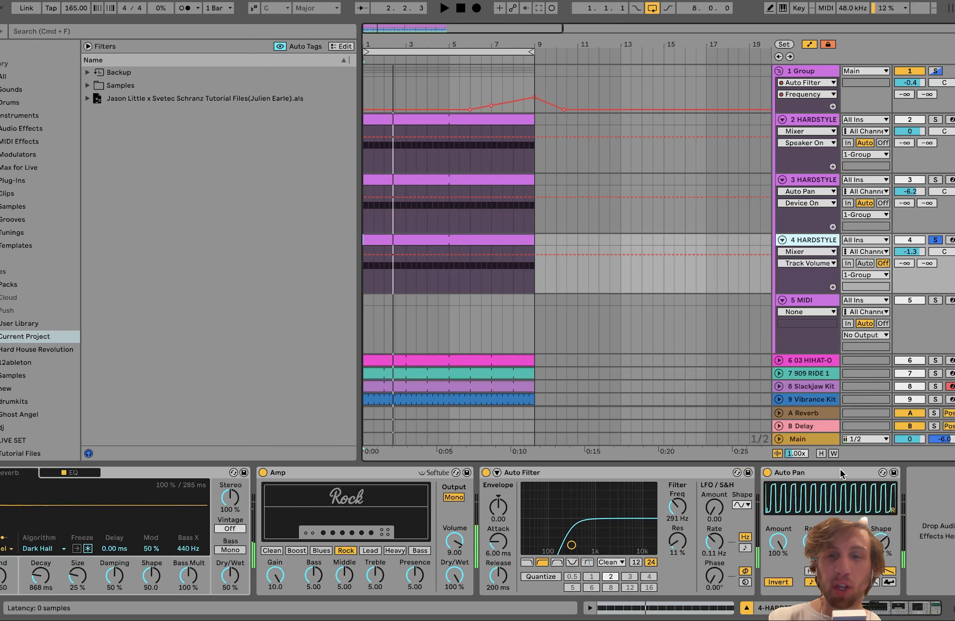
scroll(840, 469, "left", 10)
left_click(827, 469)
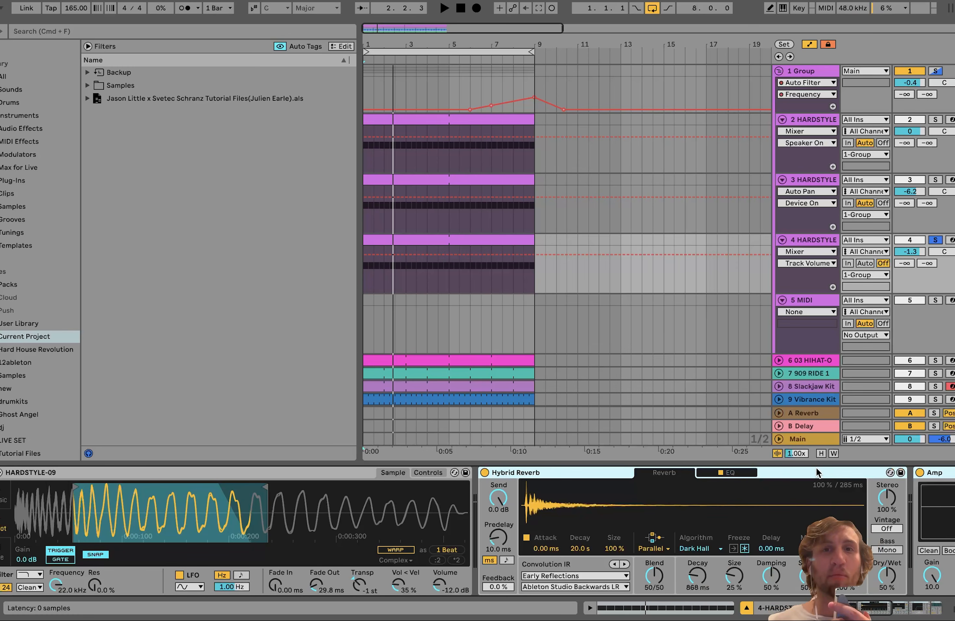
Solo the 1 Group track and compare its playback with track 4 muted and unmuted, finishing with track 4 selected.
left_click(936, 72)
key("space")
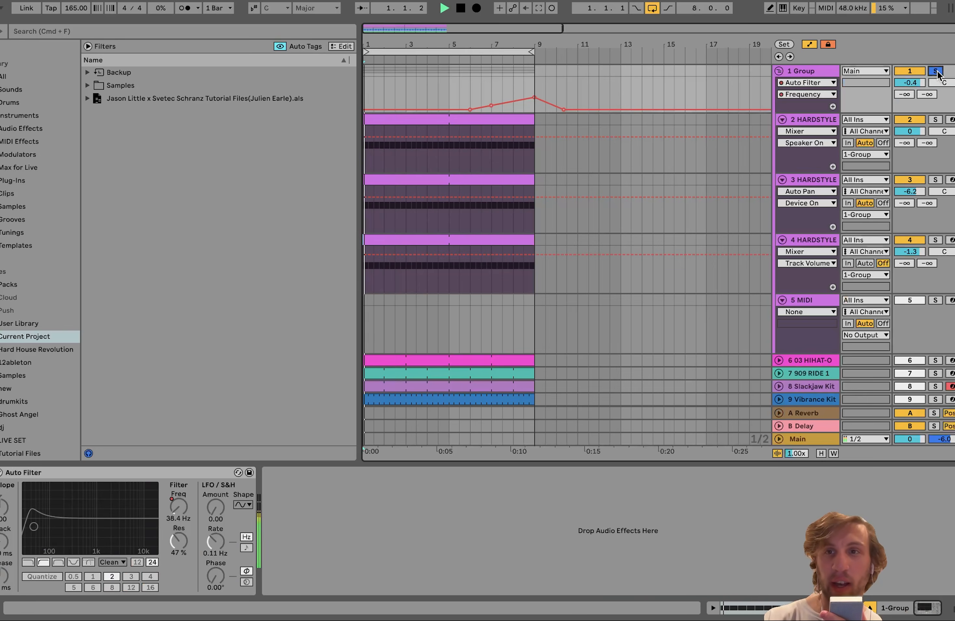
left_click(909, 240)
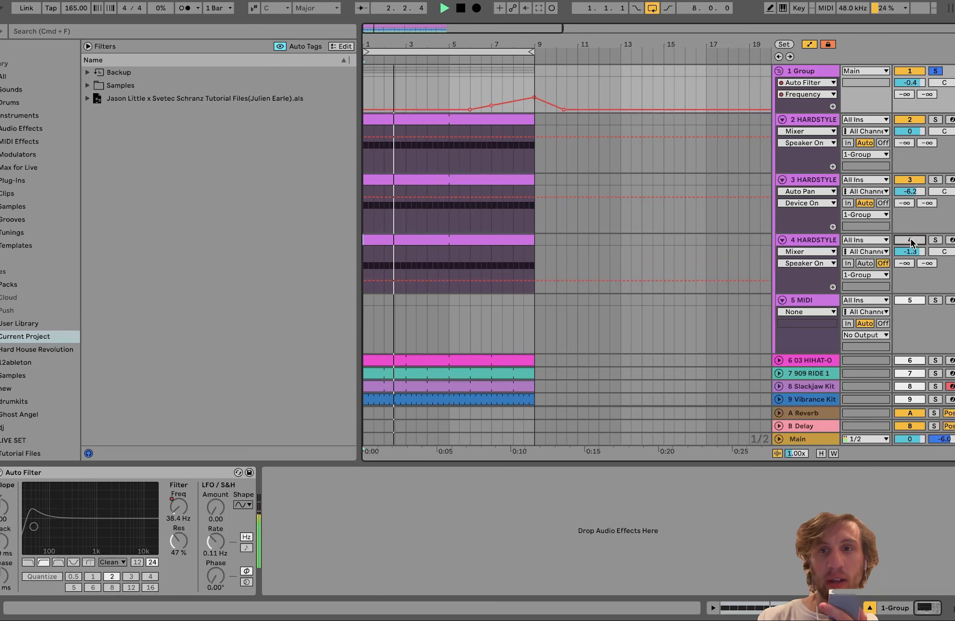
left_click(910, 240)
left_click(801, 243)
key("space")
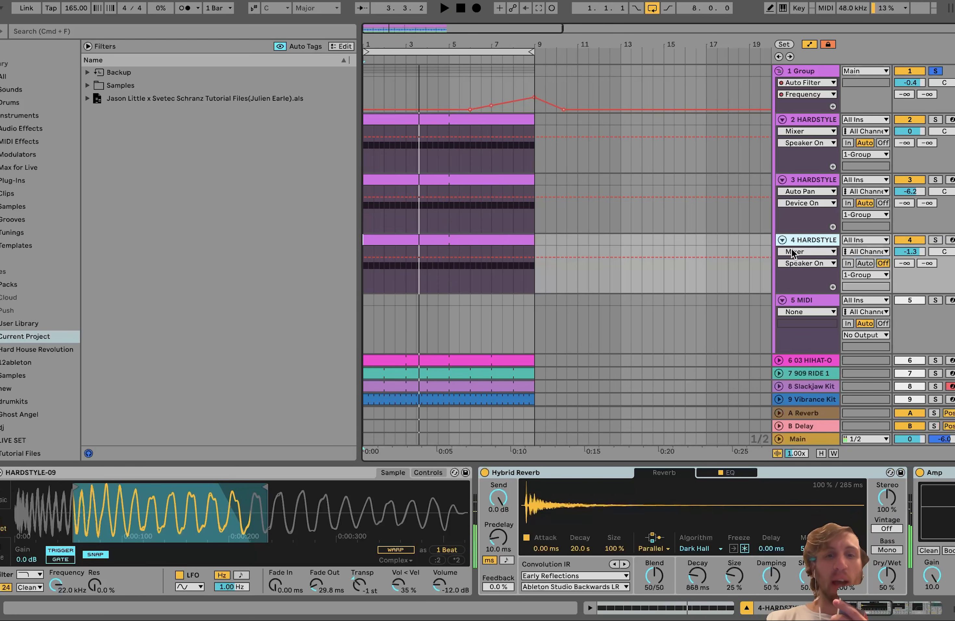
Bypass Hybrid Reverb and Amp on track 4 and play the track soloed to hear its dry HARDSTYLE-09 sample.
left_click(485, 473)
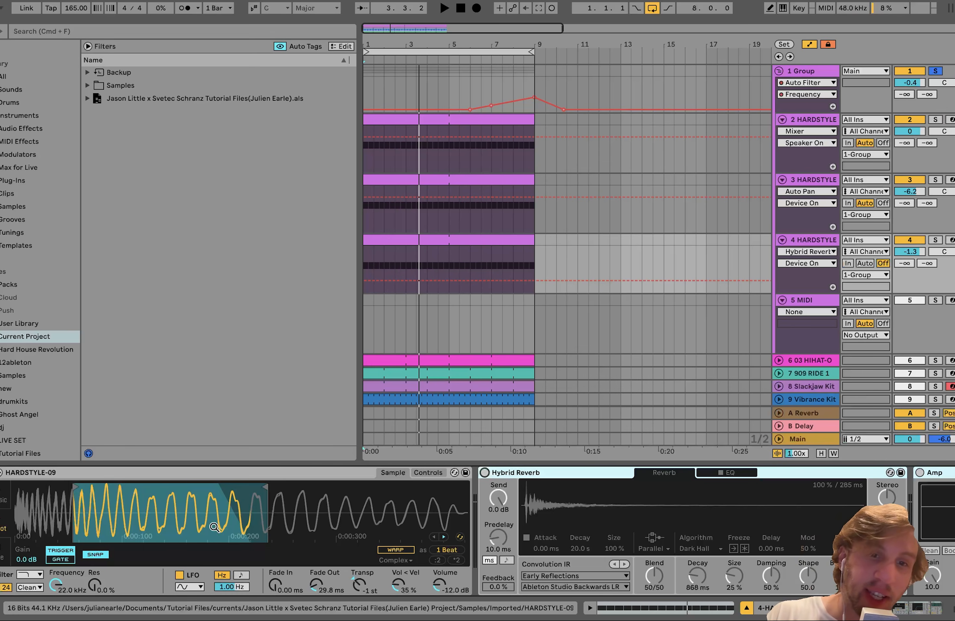
left_click(189, 473)
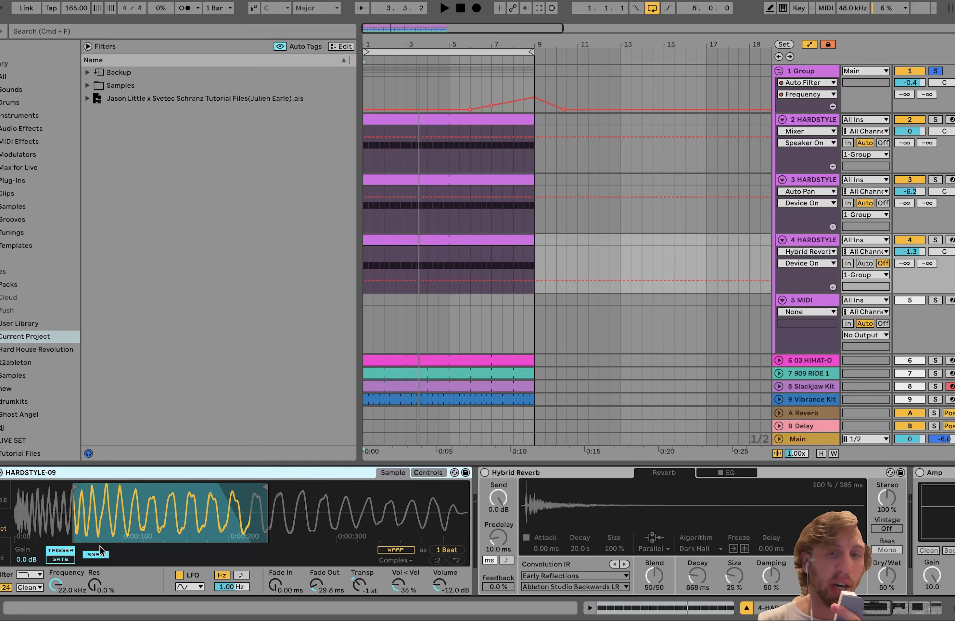
key("space")
left_click(936, 239)
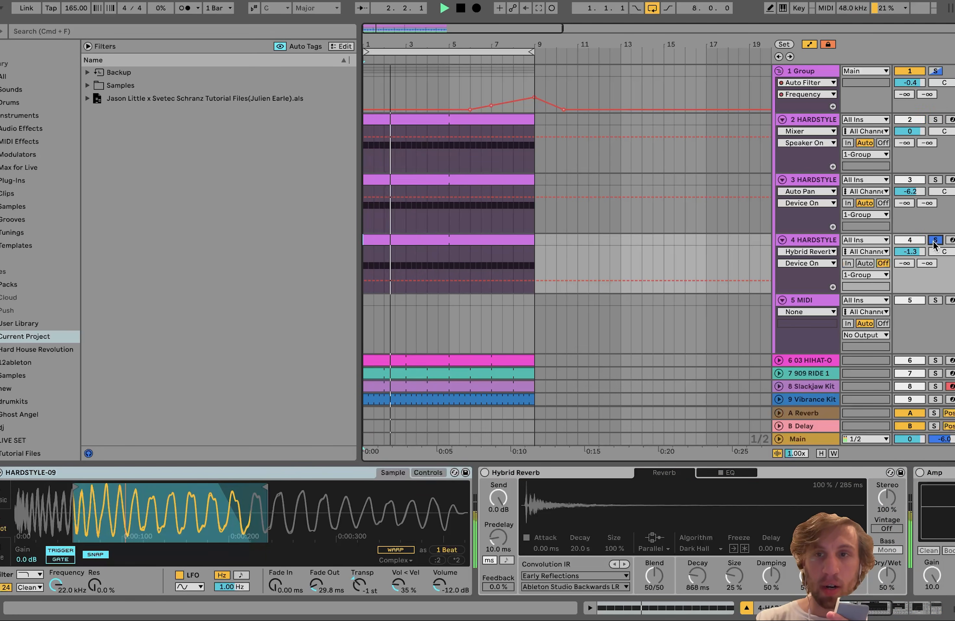
Switch Hybrid Reverb, Amp, Auto Filter and Auto Pan back on one by one on track 4, auditioning each added effect.
left_click(518, 474)
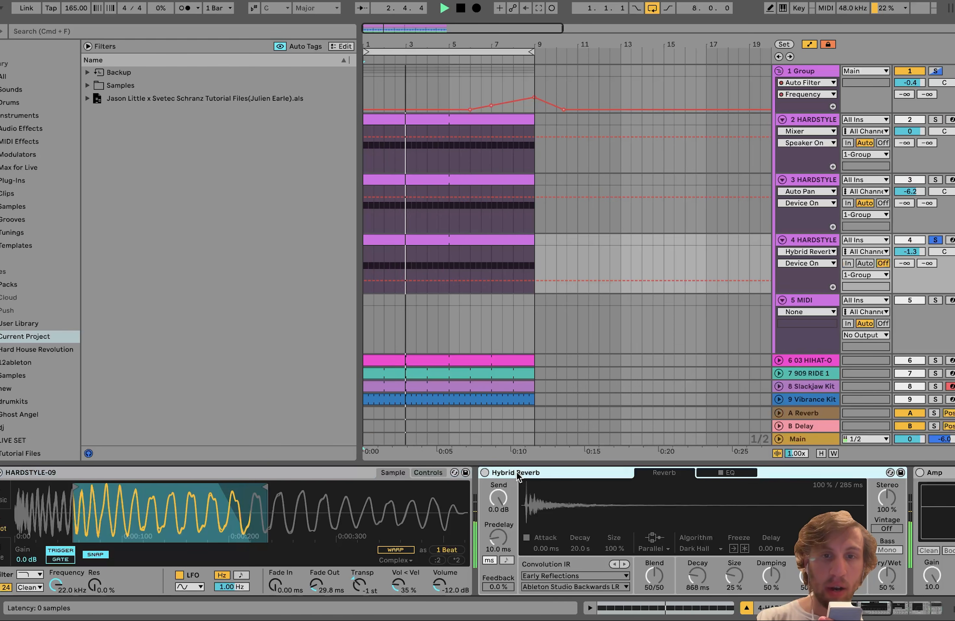
left_click(484, 472)
key("space")
scroll(500, 470, "right", 5)
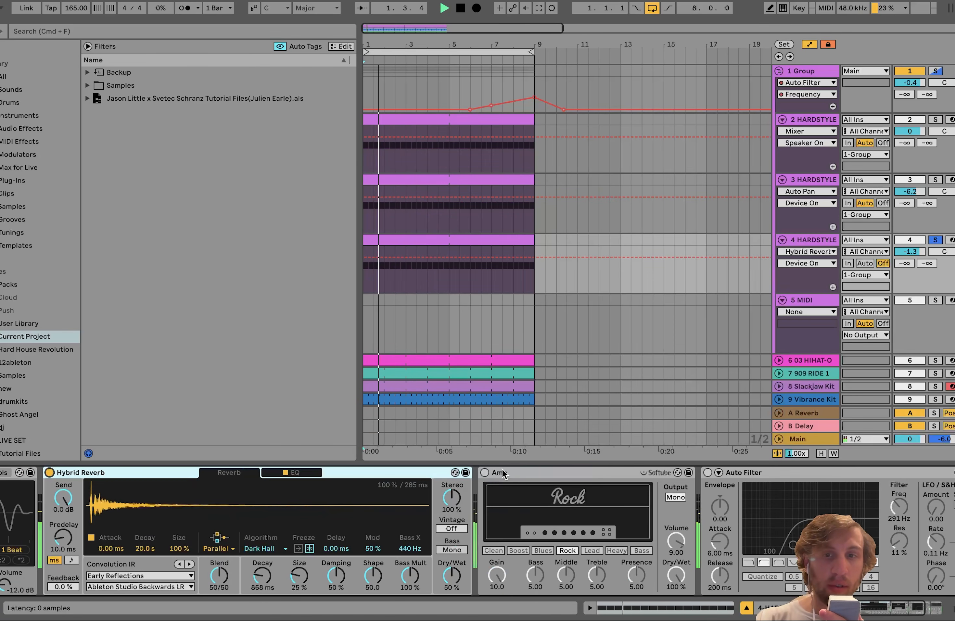
left_click(485, 472)
scroll(484, 473, "right", 5)
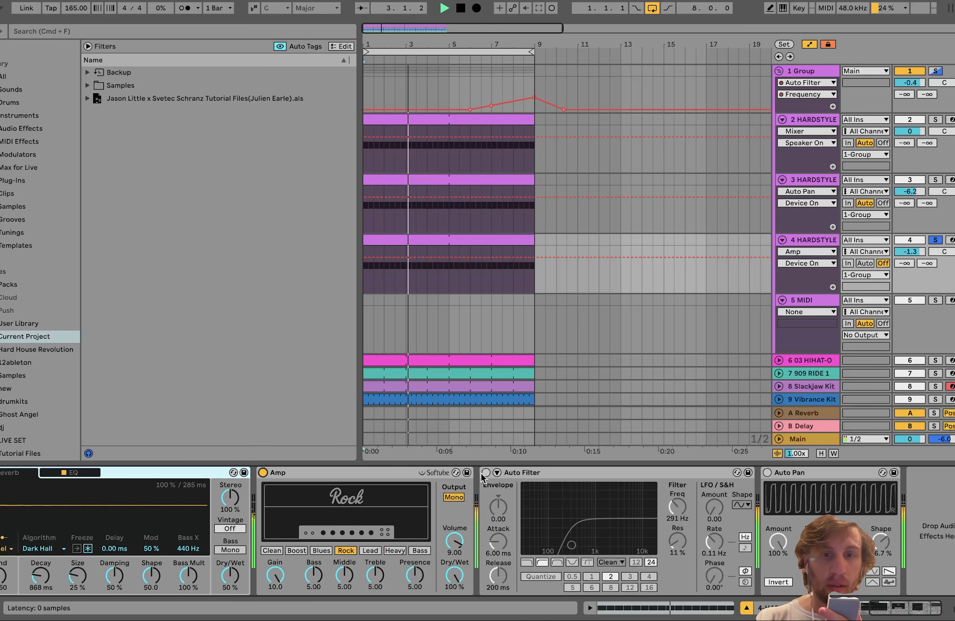
left_click(486, 473)
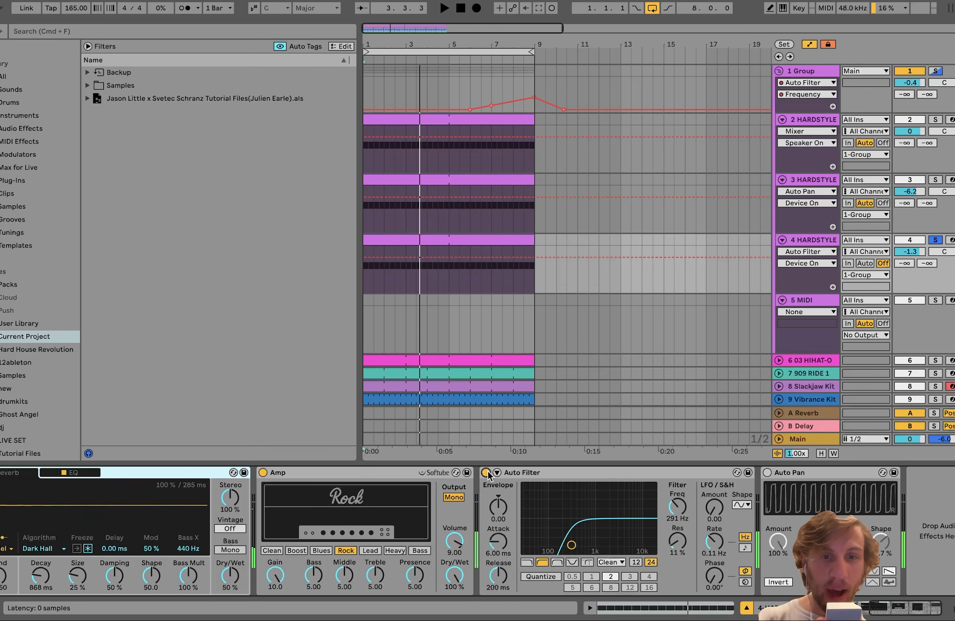
key("space")
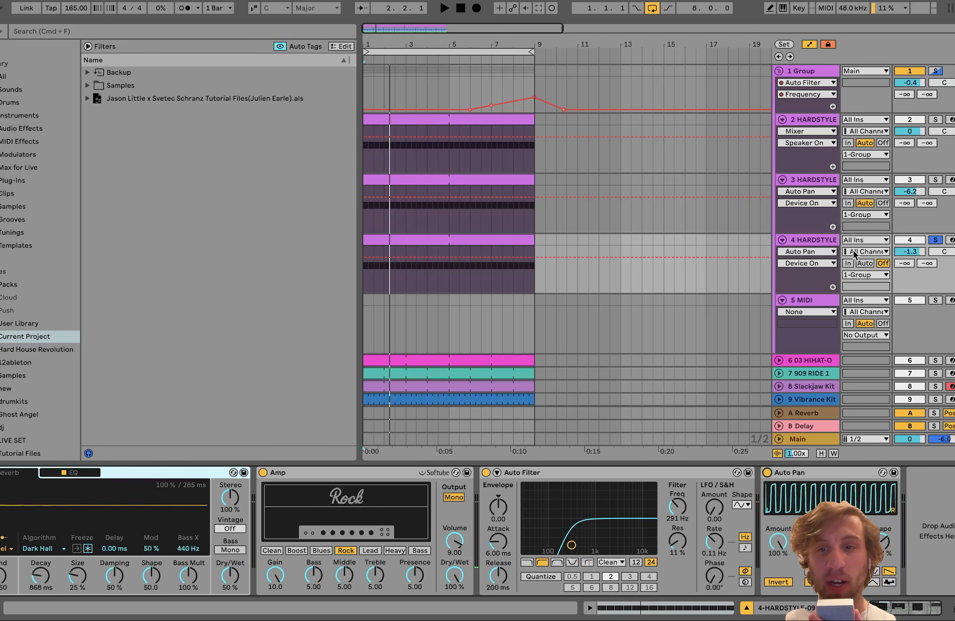
Select the soloed 1 Group track and play its Auto Filter frequency sweep from bar 7.
left_click(802, 71)
left_click(806, 82)
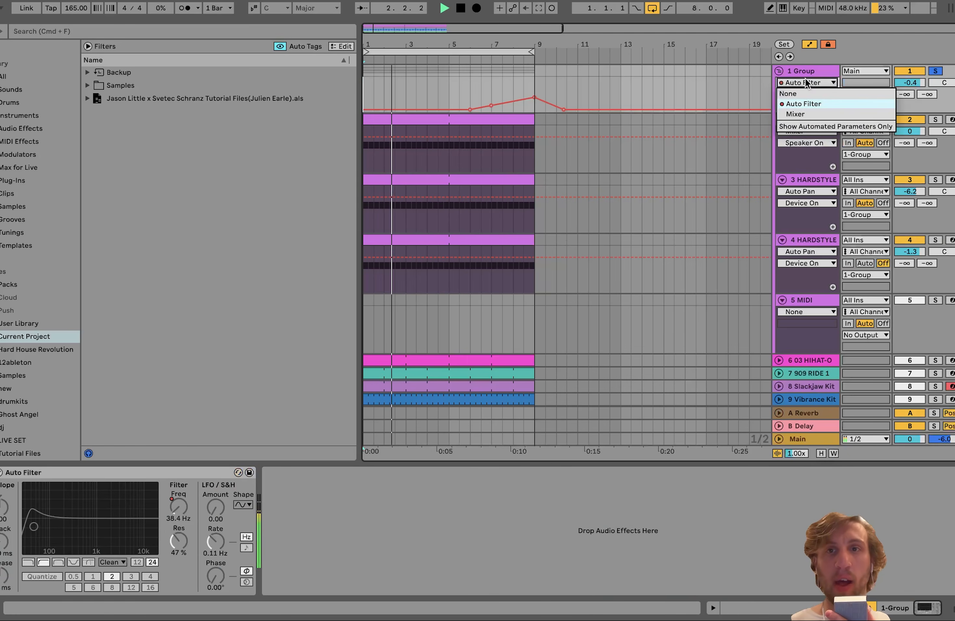
left_click(803, 74)
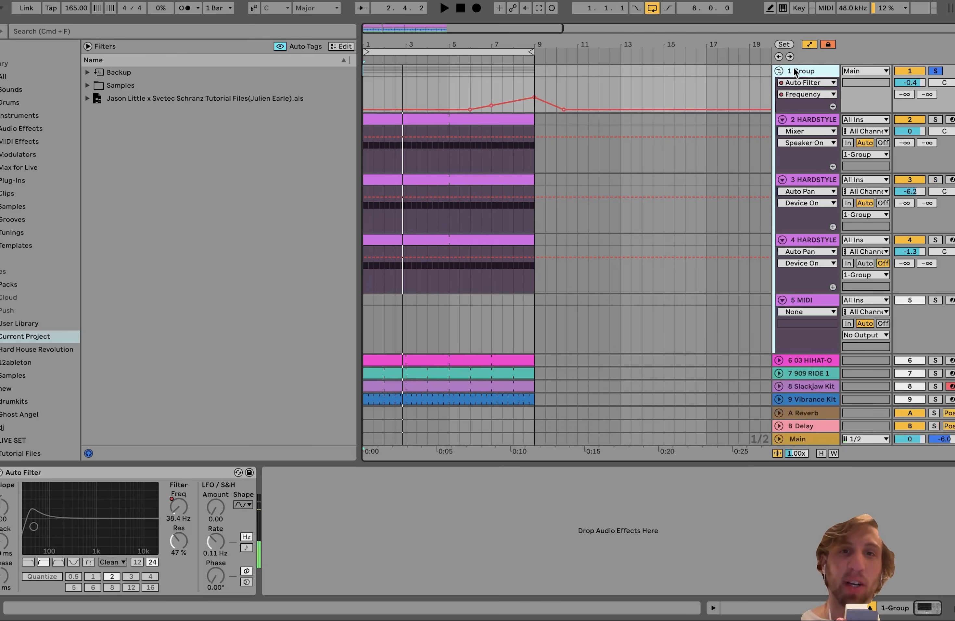
left_click(493, 89)
key("space")
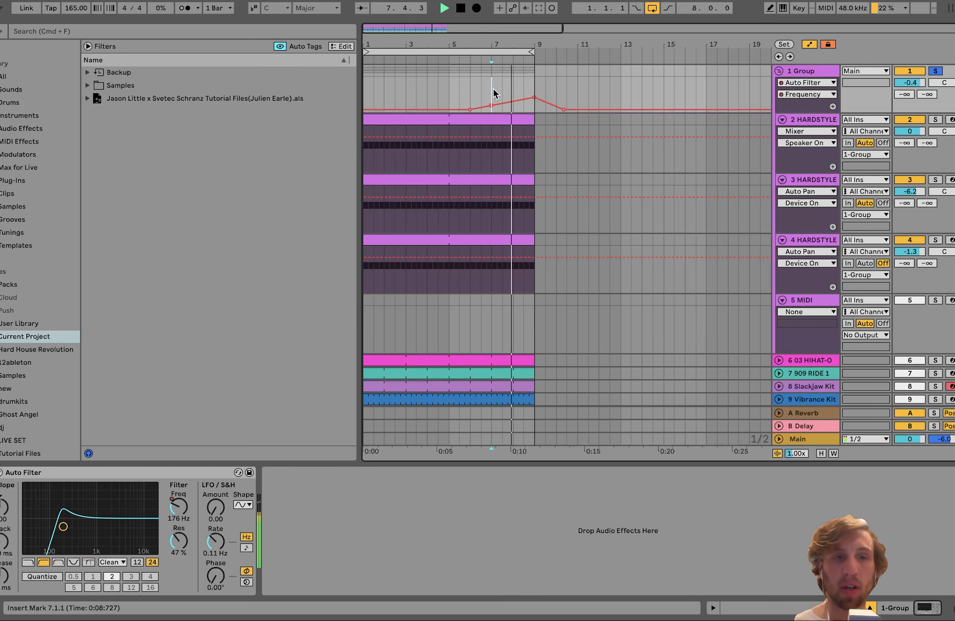
key("space")
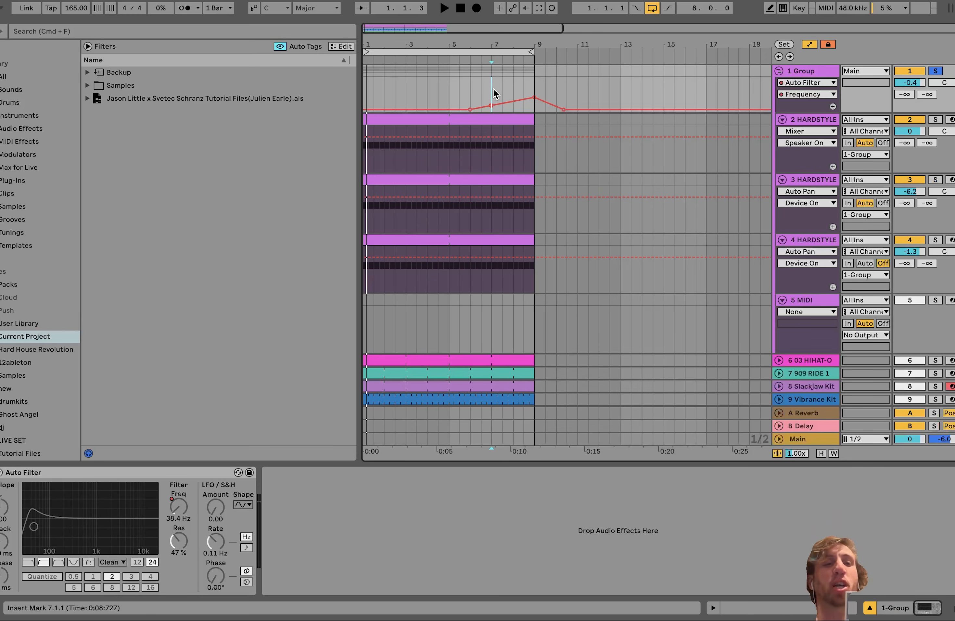
Replay the group's Auto Filter Frequency automation from bar 7 and select the rising section from bar 7 to bar 9.
left_click(183, 513)
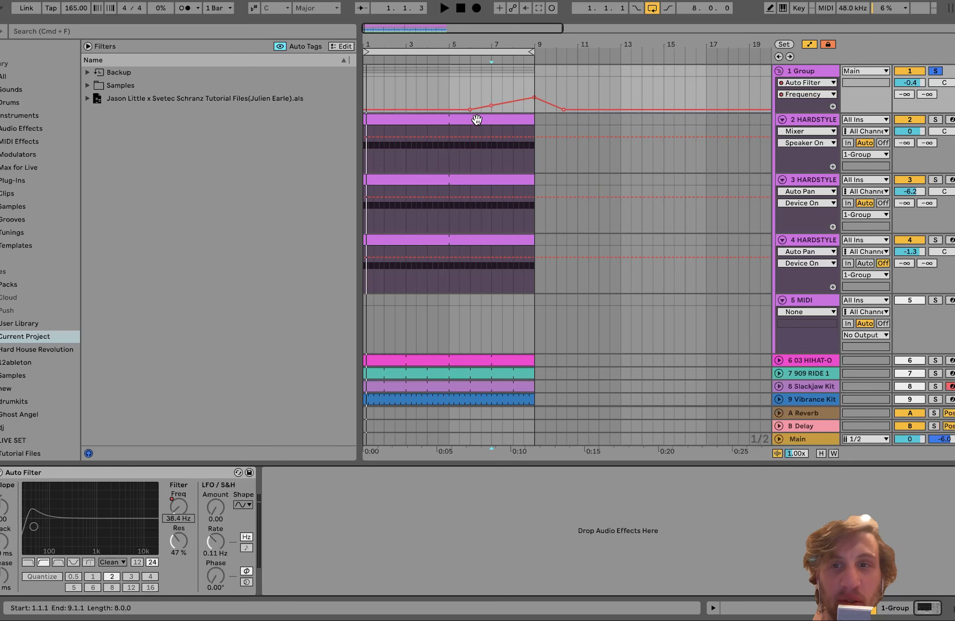
key("space")
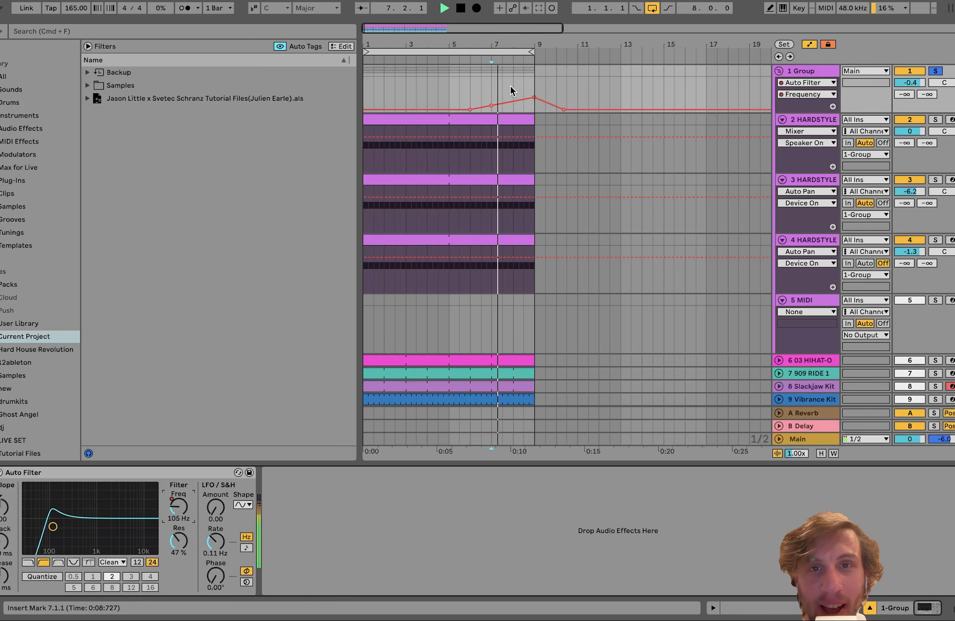
left_click(514, 82)
key("space")
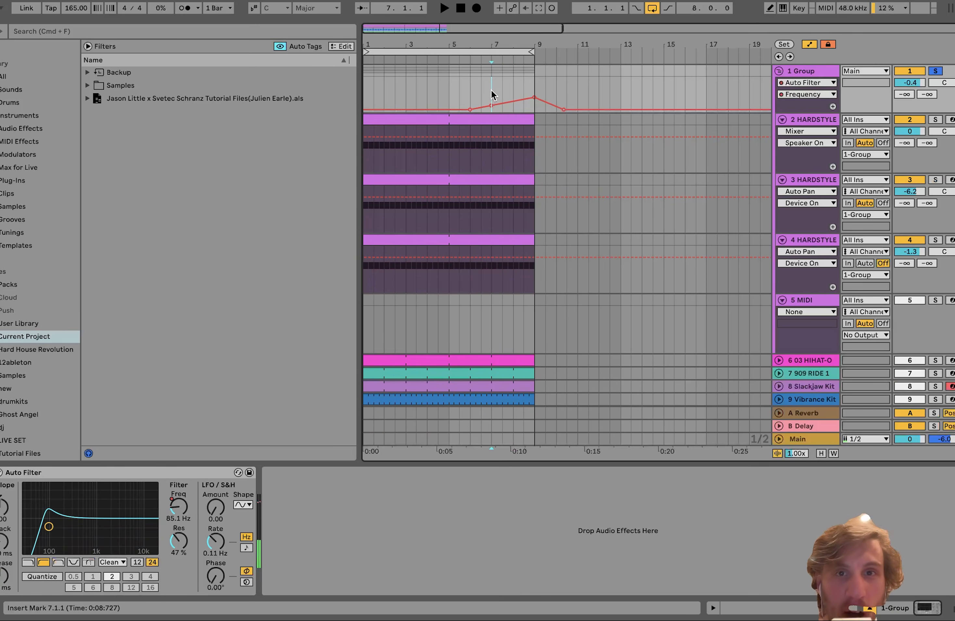
left_click_drag(491, 90, 531, 94)
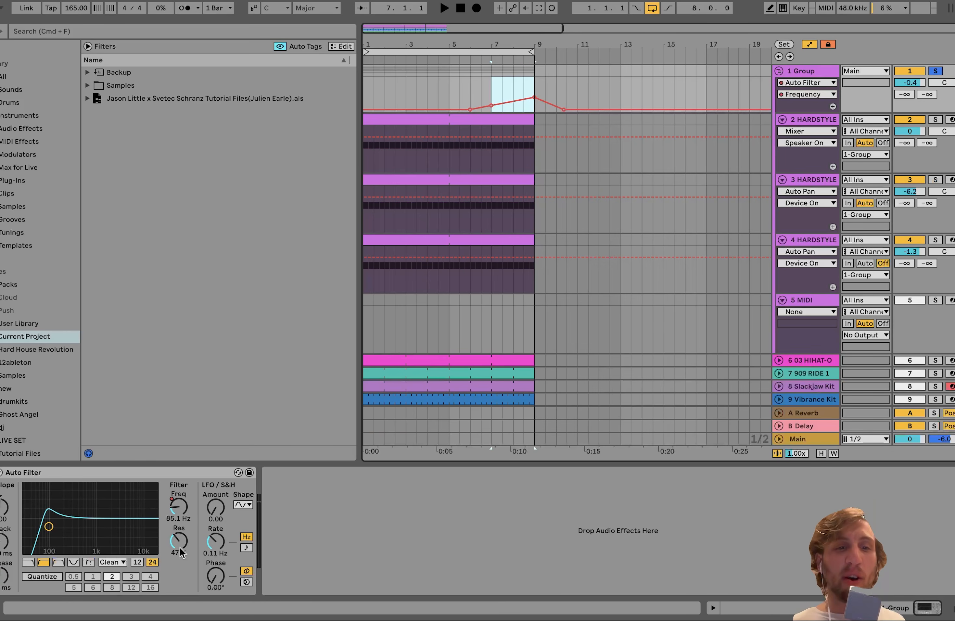
Try the group Auto Filter's resonance at 79% during playback of the sweep, and undo the resonance change.
left_click_drag(182, 546, 182, 518)
key("space")
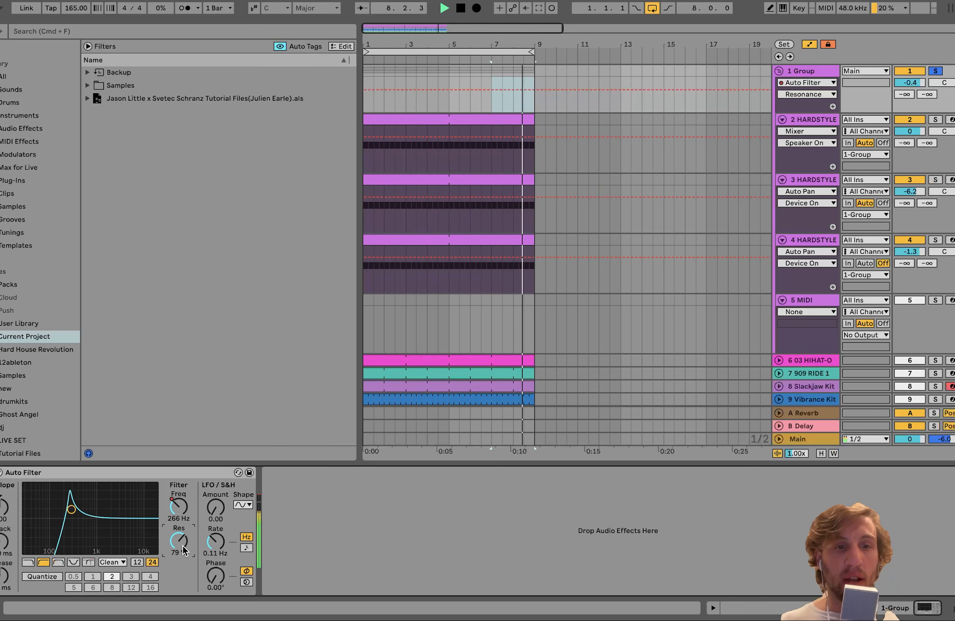
key("space")
key("super+z")
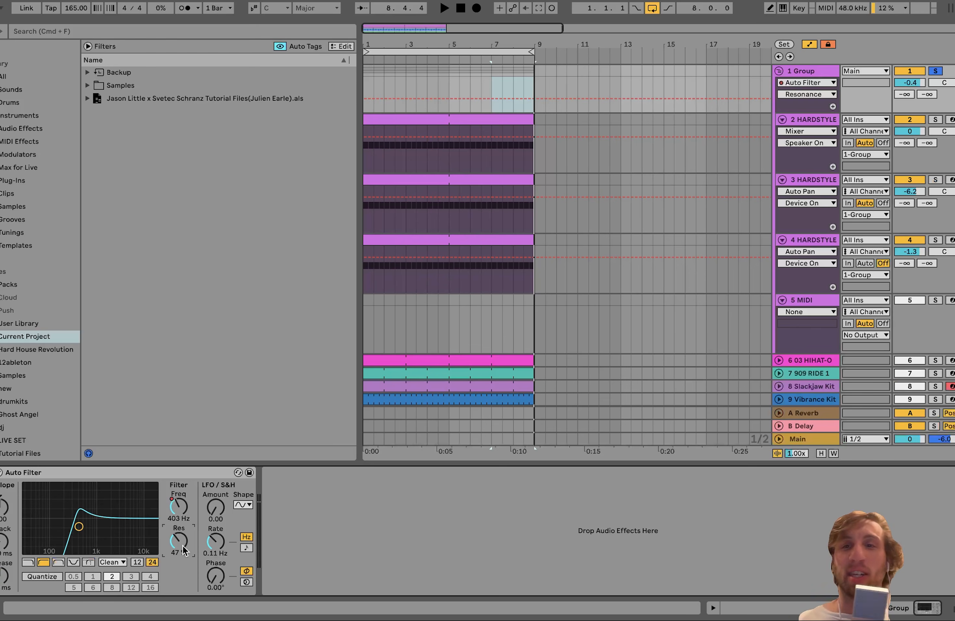
Solo tracks 6 03 HIHAT-O and 7 909 RIDE 1 and play them together and separately.
scroll(417, 384, "down", 3)
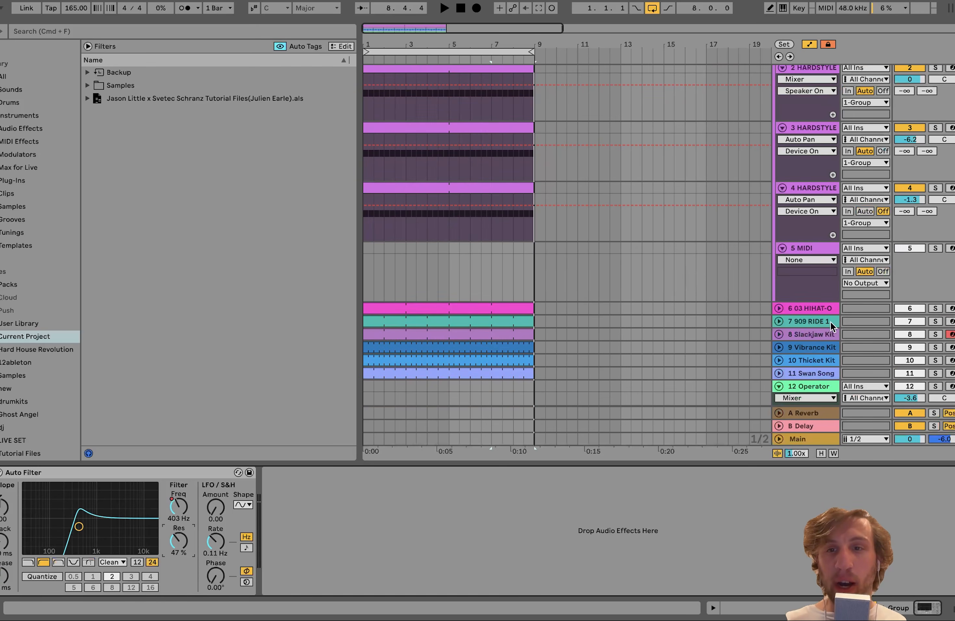
left_click(818, 310)
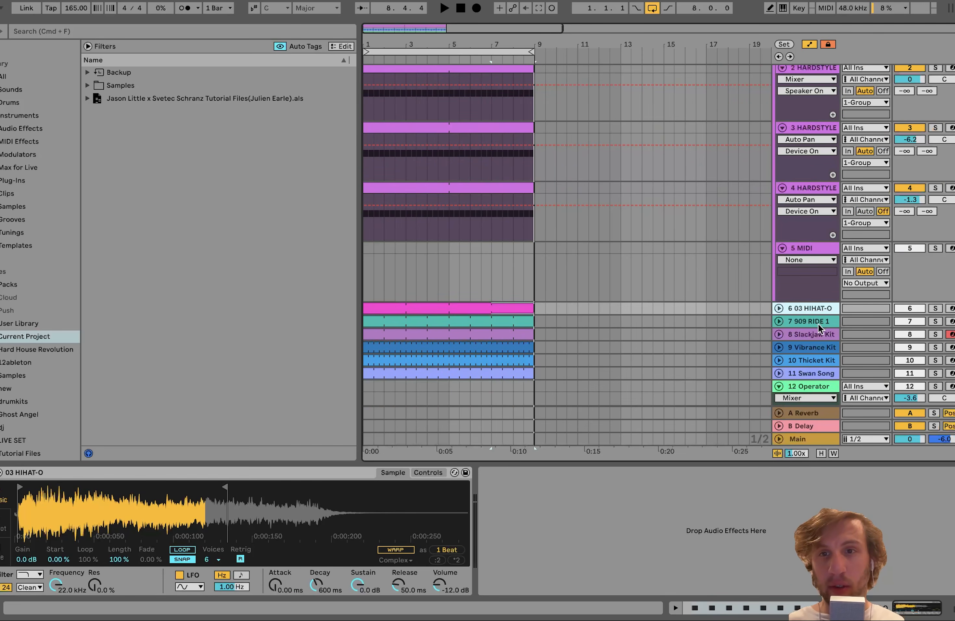
left_click(817, 322)
key("space")
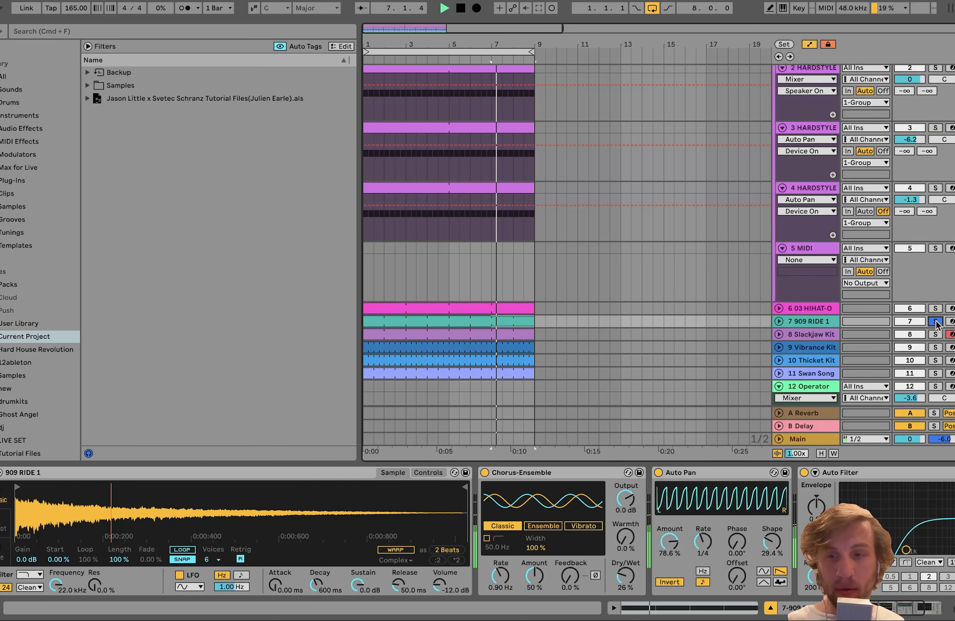
left_click(935, 309)
scroll(933, 315, "down", 3)
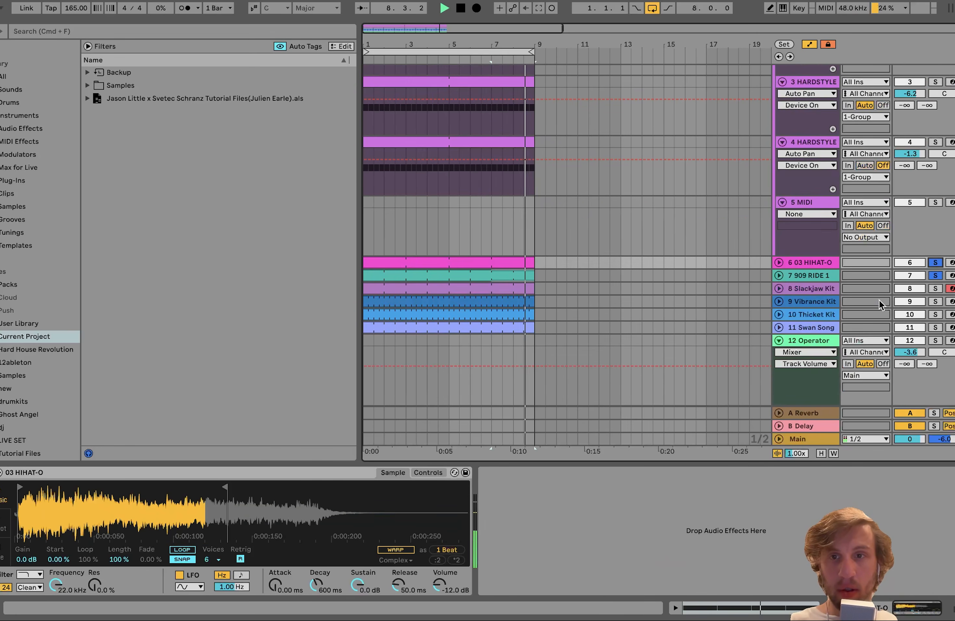
left_click(936, 277)
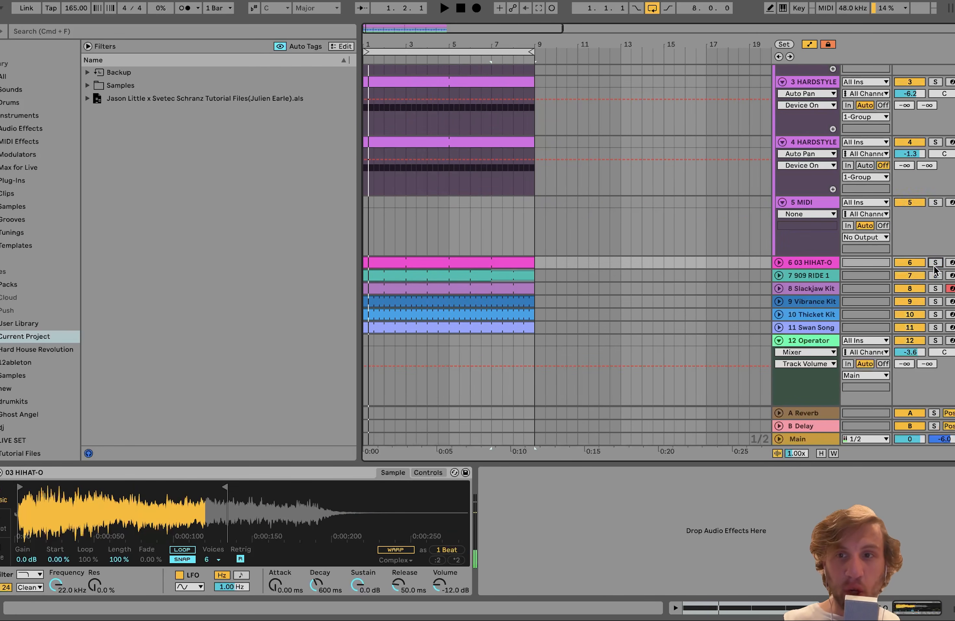
left_click(936, 276)
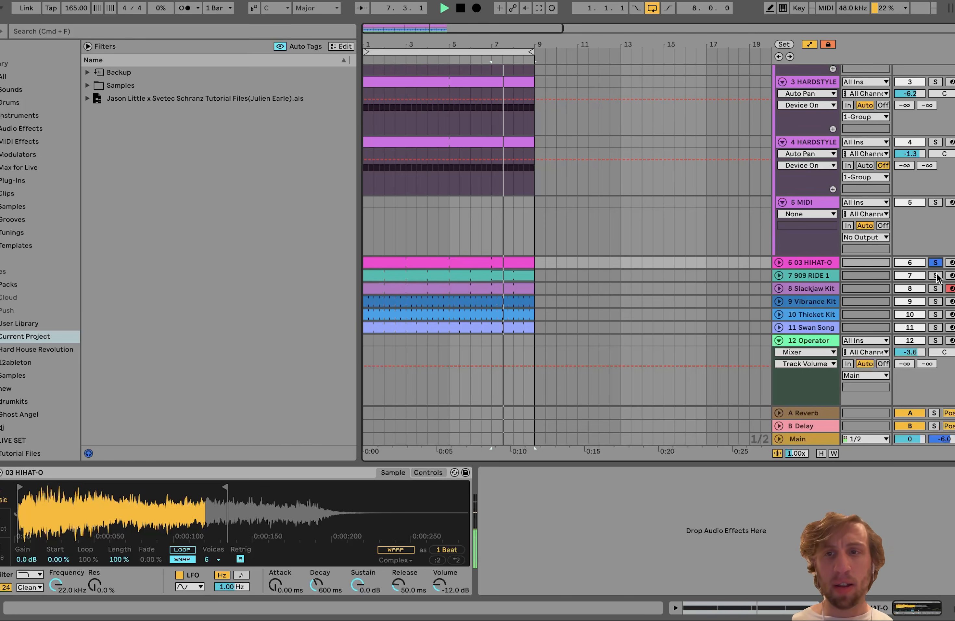
Unfold and solo track 7 909 RIDE 1, and bypass Chorus-Ensemble, Auto Pan and Auto Filter to hear the dry ride.
left_click(810, 276)
left_click(779, 275)
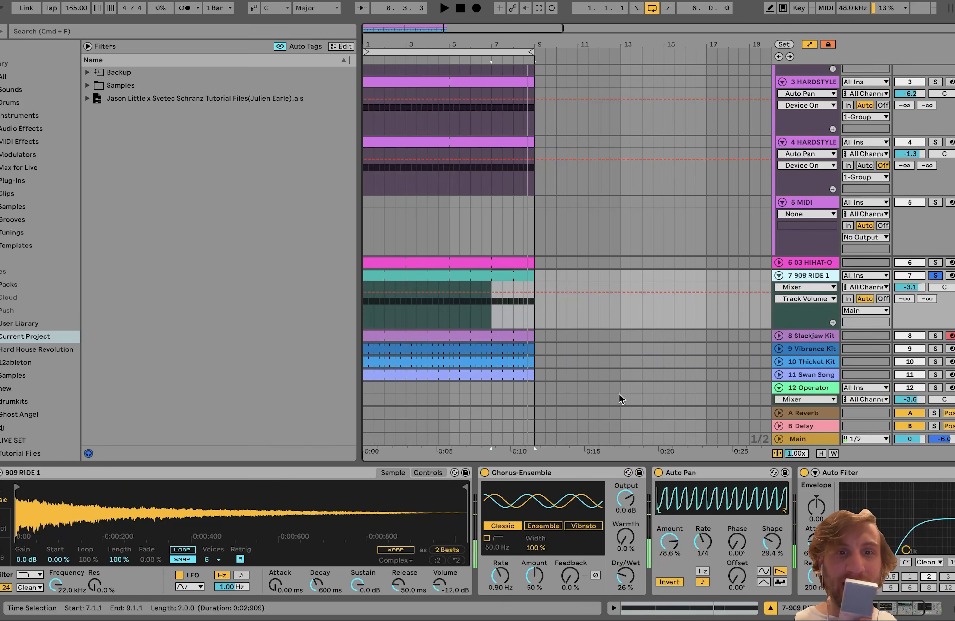
left_click(526, 476)
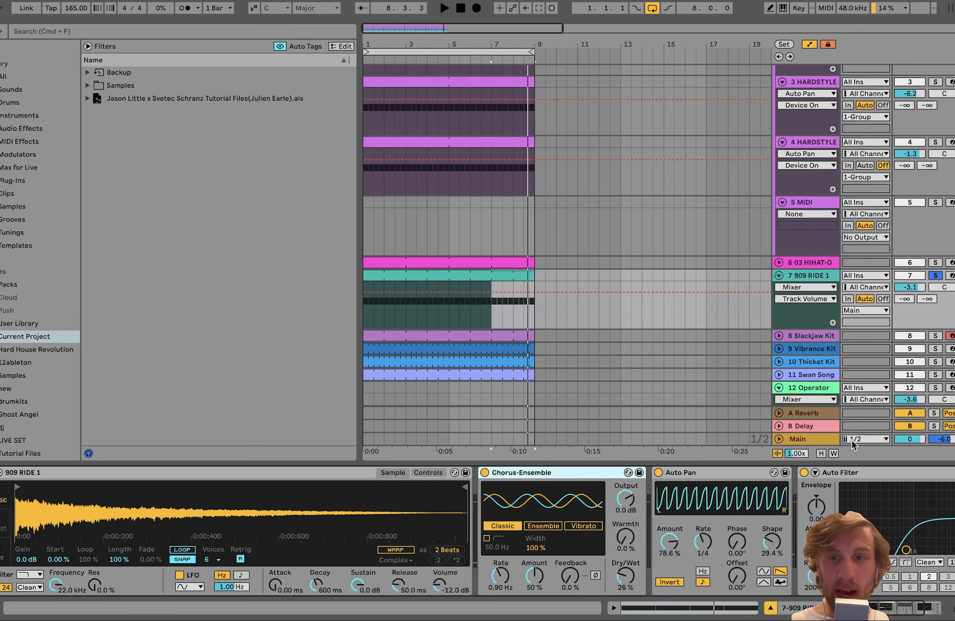
left_click(842, 471, "shift")
left_click(804, 473)
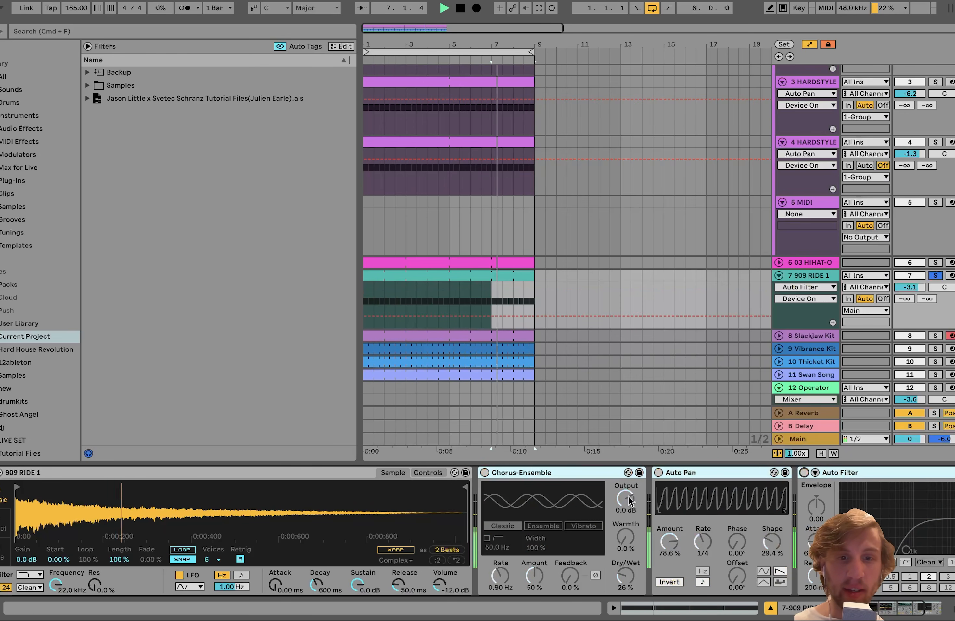
Show the ride sampler's controls and switch Chorus-Ensemble, Auto Pan and Auto Filter back on in turn, auditioning each.
left_click(428, 472)
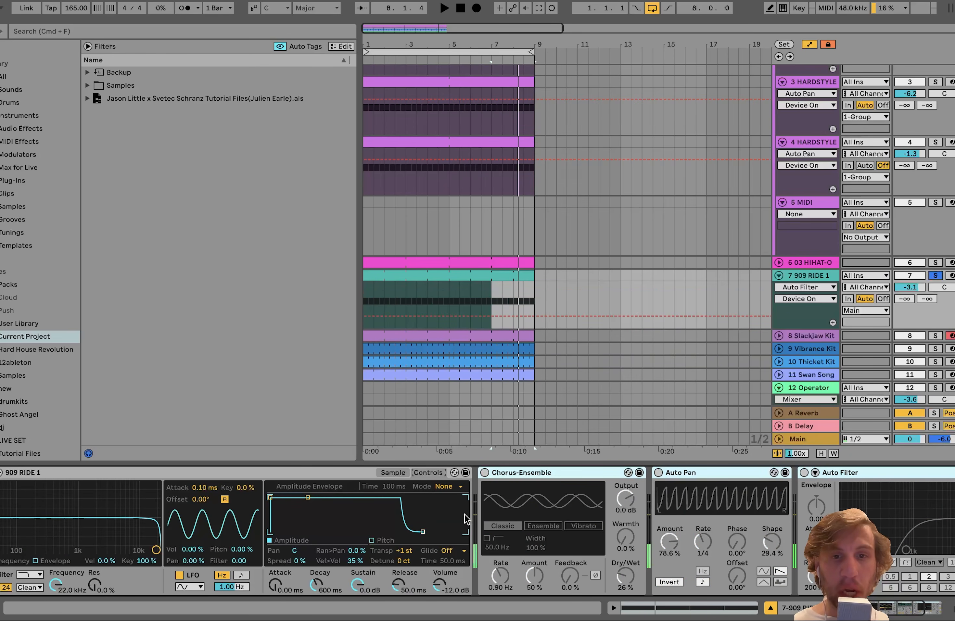
left_click(500, 477)
left_click(485, 473)
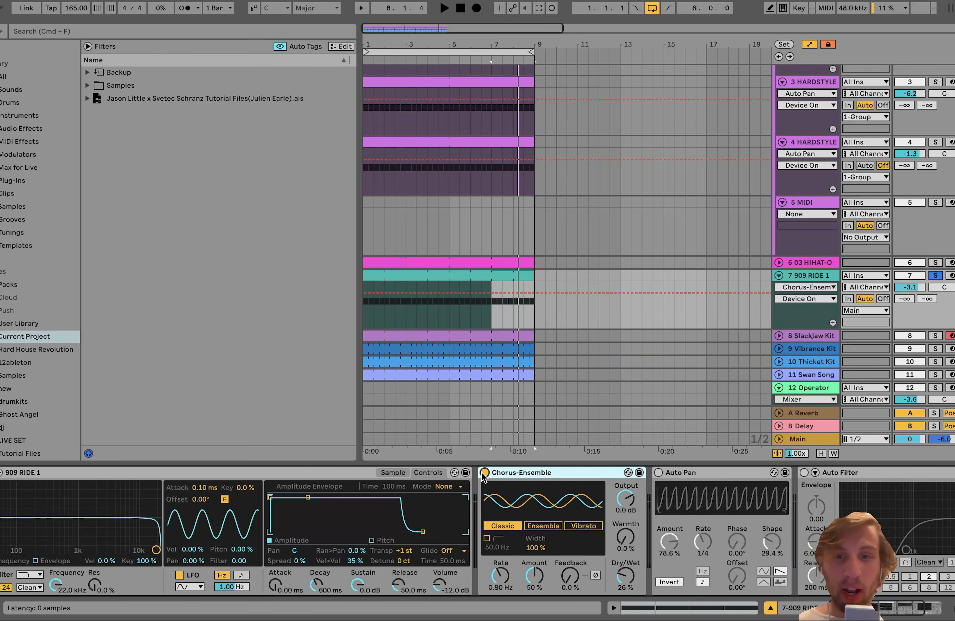
scroll(488, 476, "right", 5)
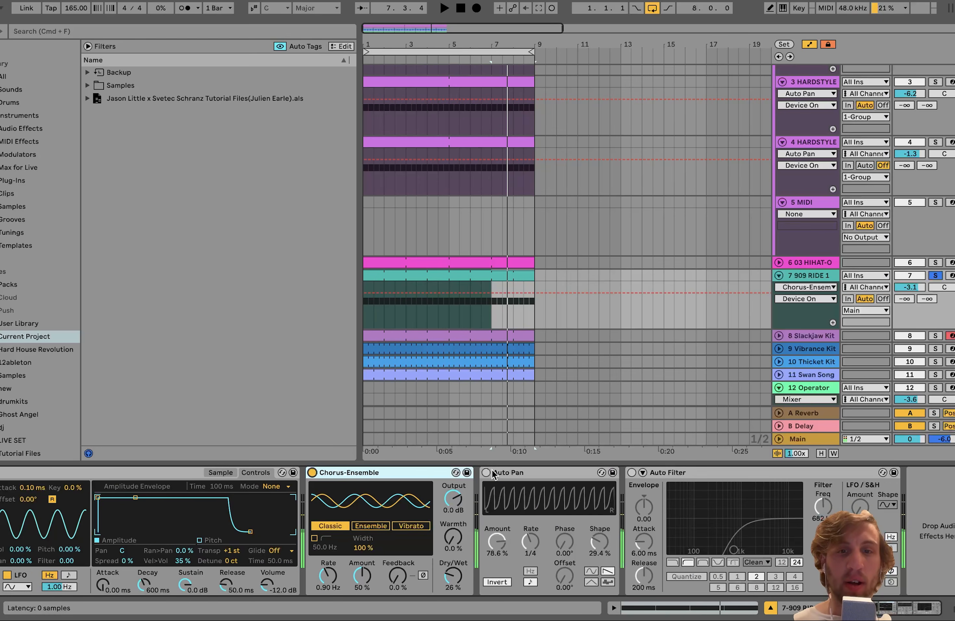
left_click(487, 473)
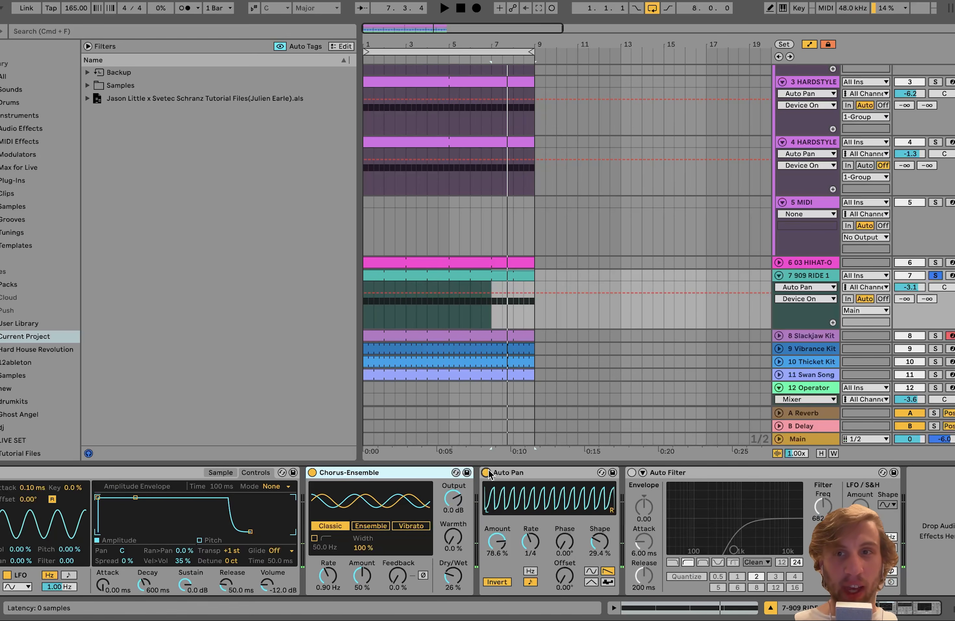
left_click(631, 472)
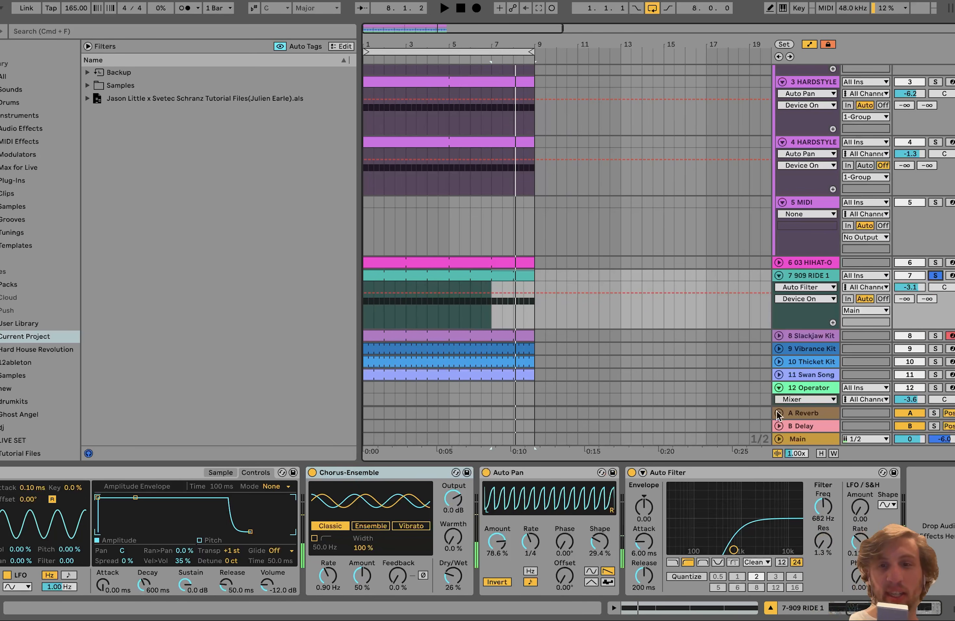
Solo drum kit tracks 8 to 11 together, unfold them to show their MIDI patterns and play them.
left_click(804, 336)
scroll(800, 337, "down", 2)
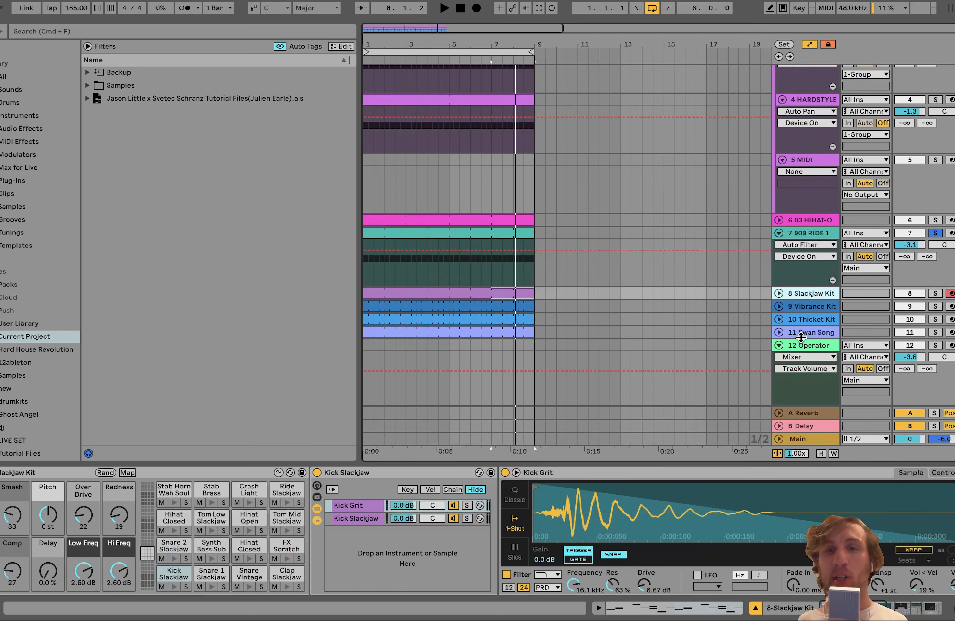
left_click(804, 335)
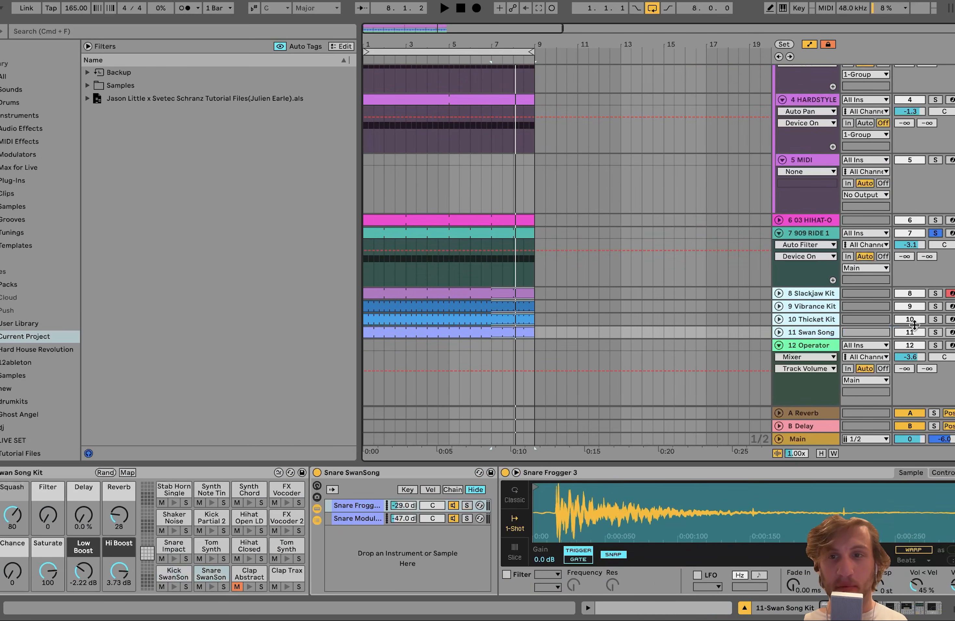
left_click(935, 333)
key("space")
left_click(780, 332)
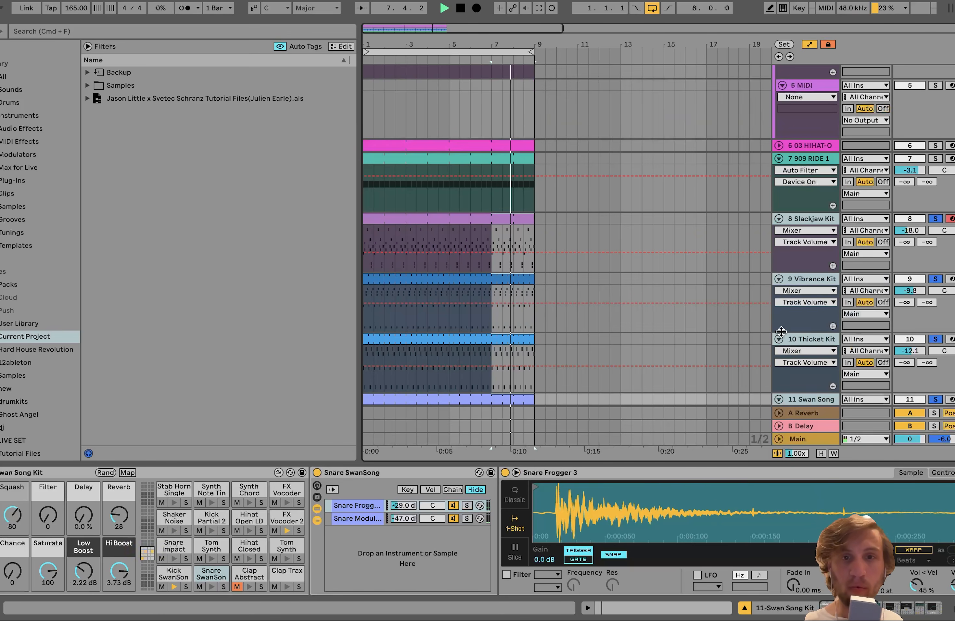
scroll(511, 283, "down", 5)
left_click(512, 284)
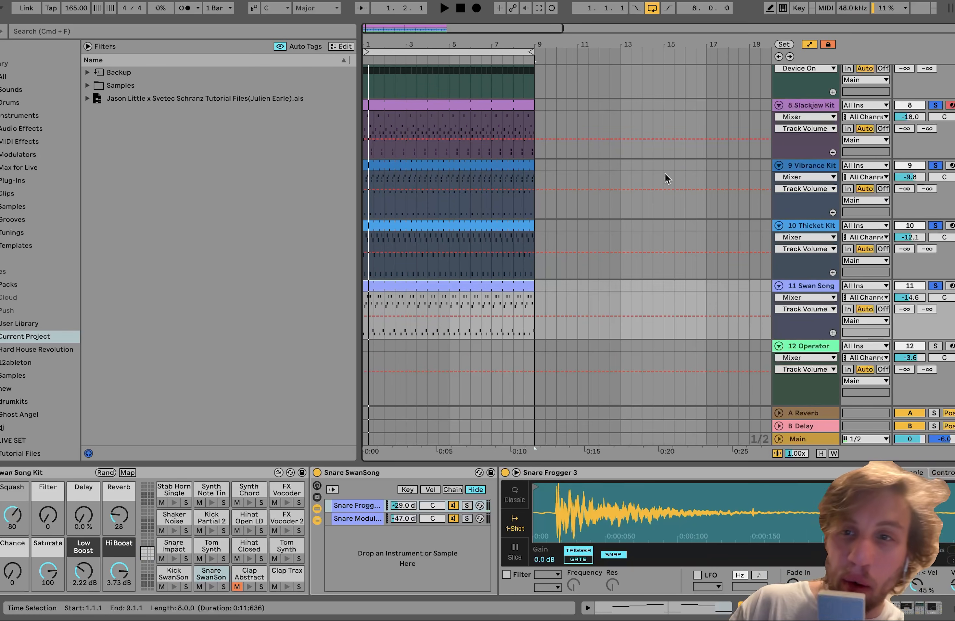
Solo only track 8 Slackjaw Kit and show its drum rack and device chain through to the audio effects.
left_click(817, 105)
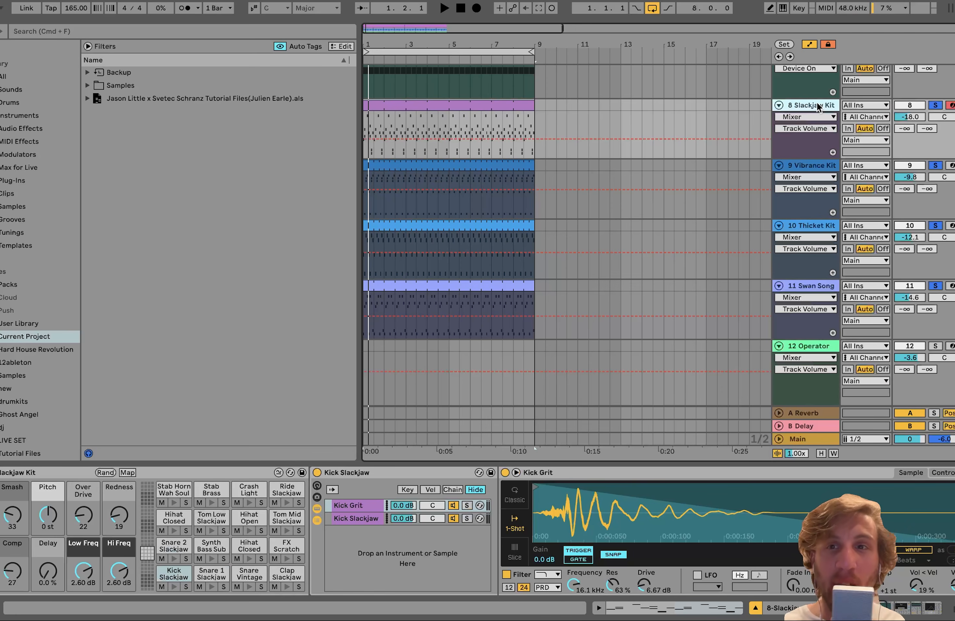
left_click(936, 106)
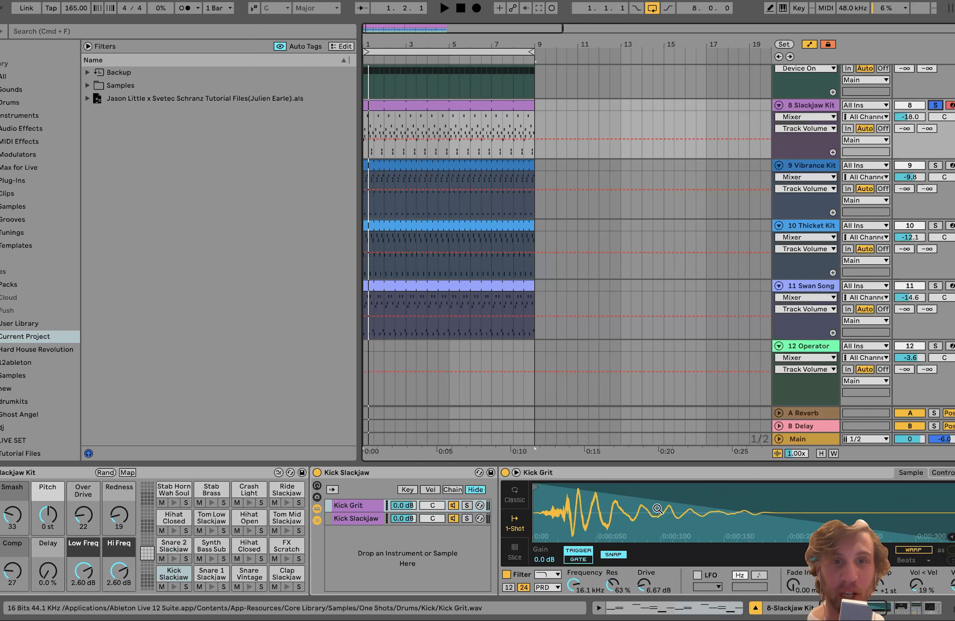
scroll(728, 504, "right", 10)
scroll(728, 504, "left", 10)
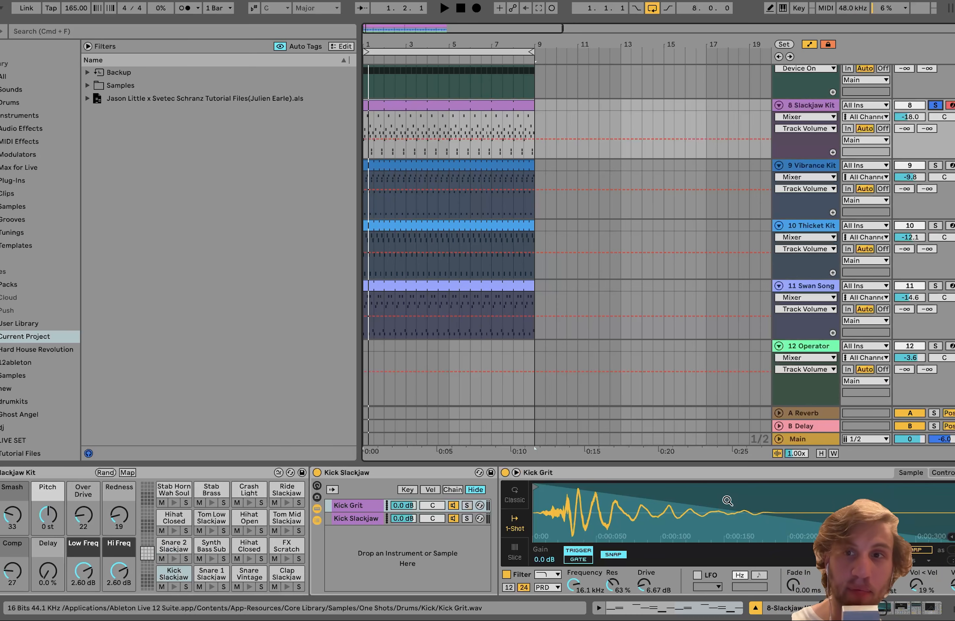
scroll(609, 517, "right", 10)
Bypass Amp, Auto Pan and Auto Filter together on the Slackjaw Kit and play the dry kit.
left_click(682, 468)
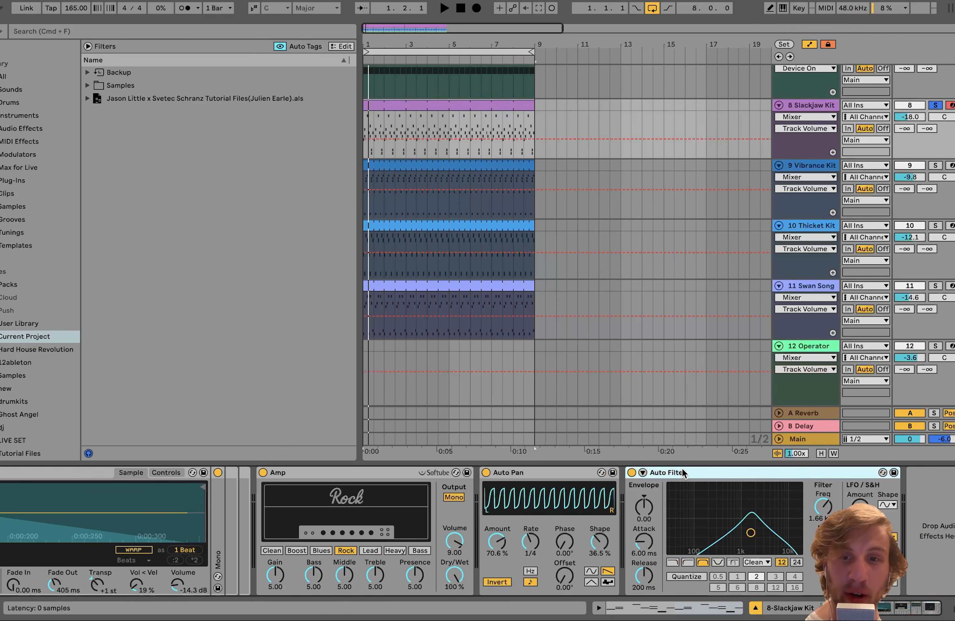
left_click(416, 472, "shift")
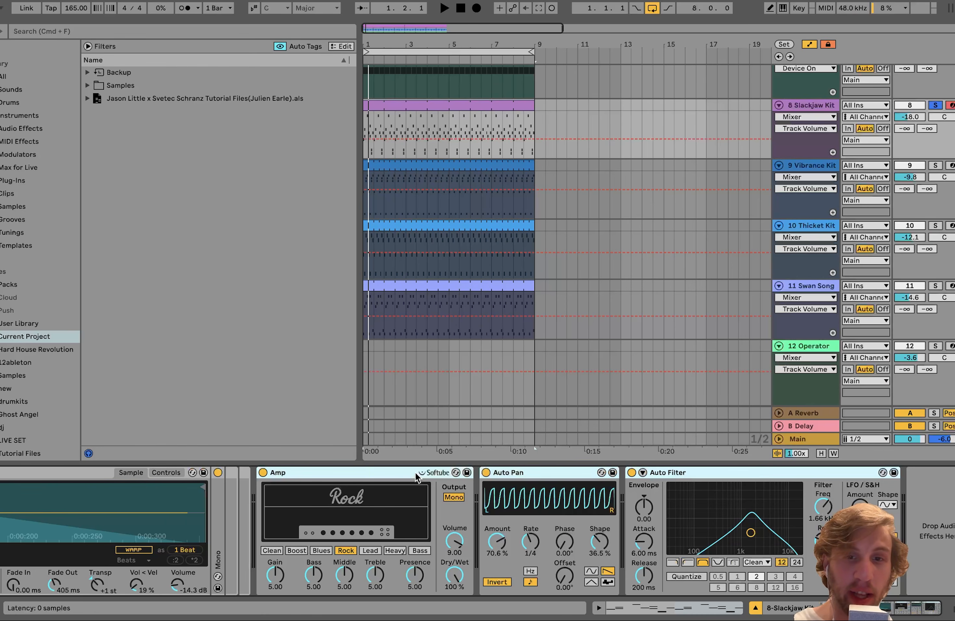
left_click(485, 473)
key("space")
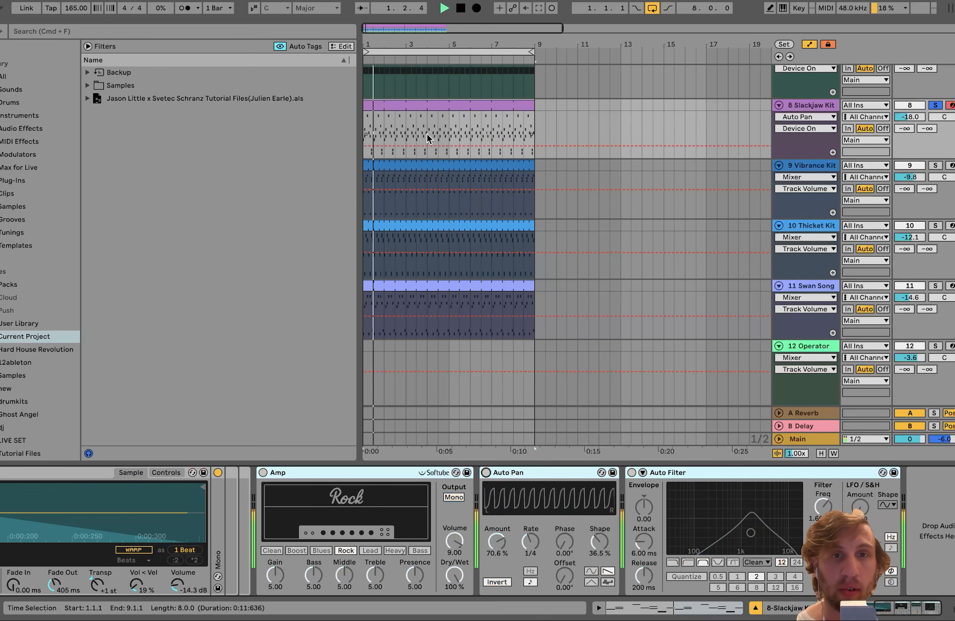
Open the Slackjaw Kit's MIDI clip, highlight its opening FX Scratch, Tom Mid and Hihat Closed Loop notes during playback, and return to the devices.
double_click(405, 104)
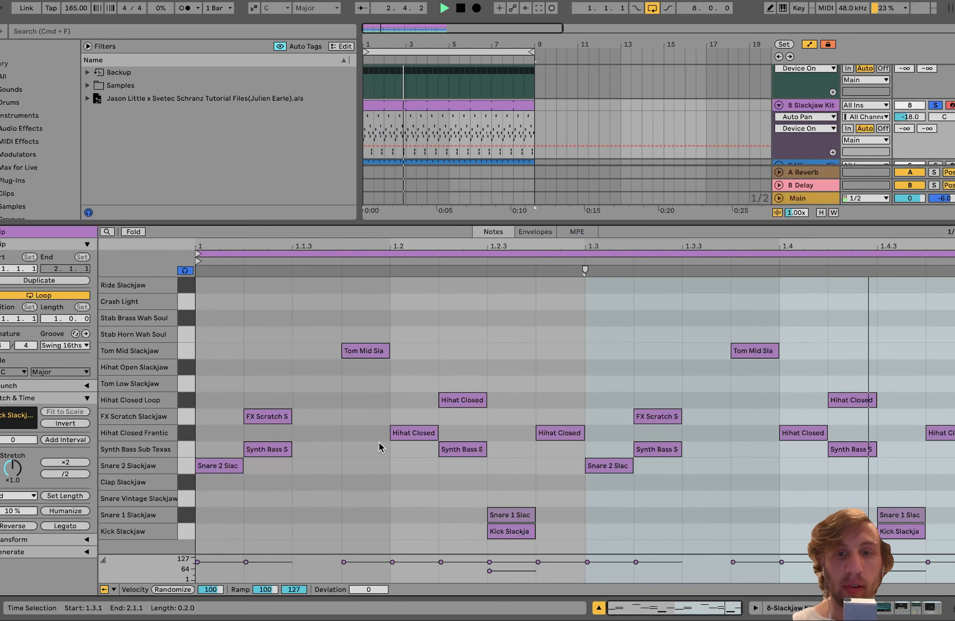
left_click_drag(584, 341, 214, 417)
key("space")
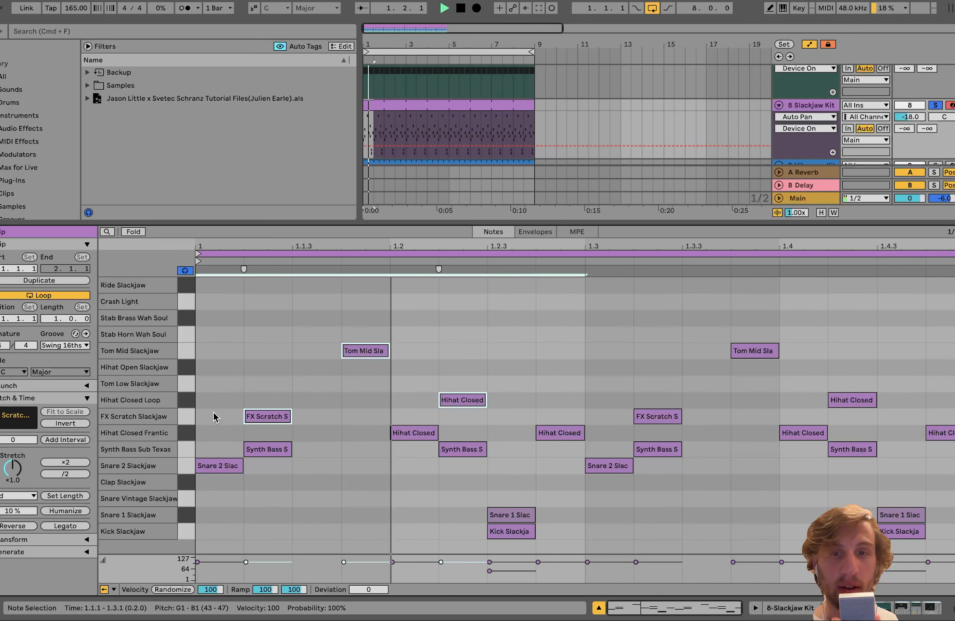
left_click(815, 100)
key("space")
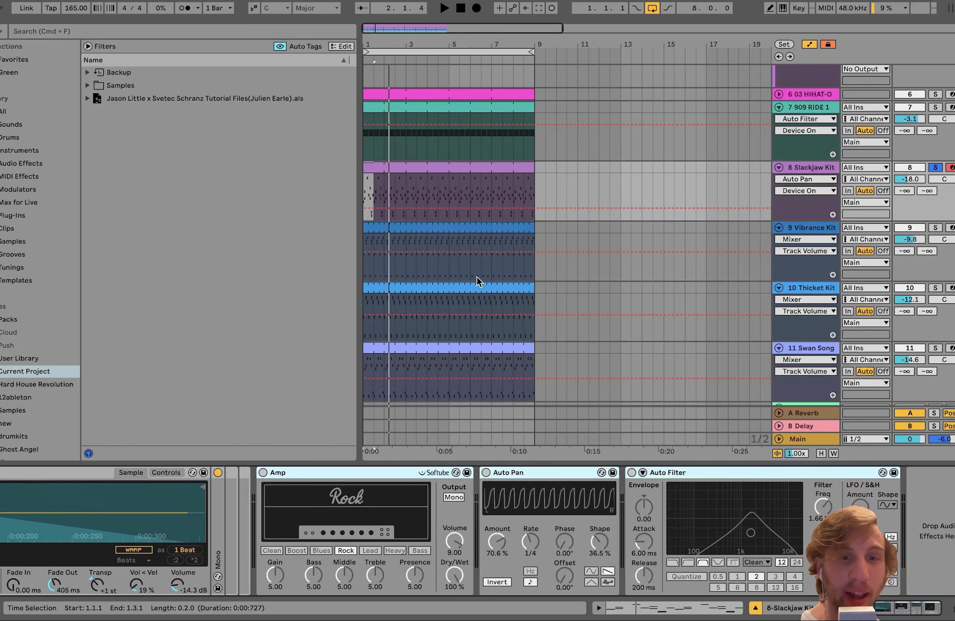
Switch the Slackjaw Kit's Amp back on with the Rock model and audition it.
left_click(289, 472)
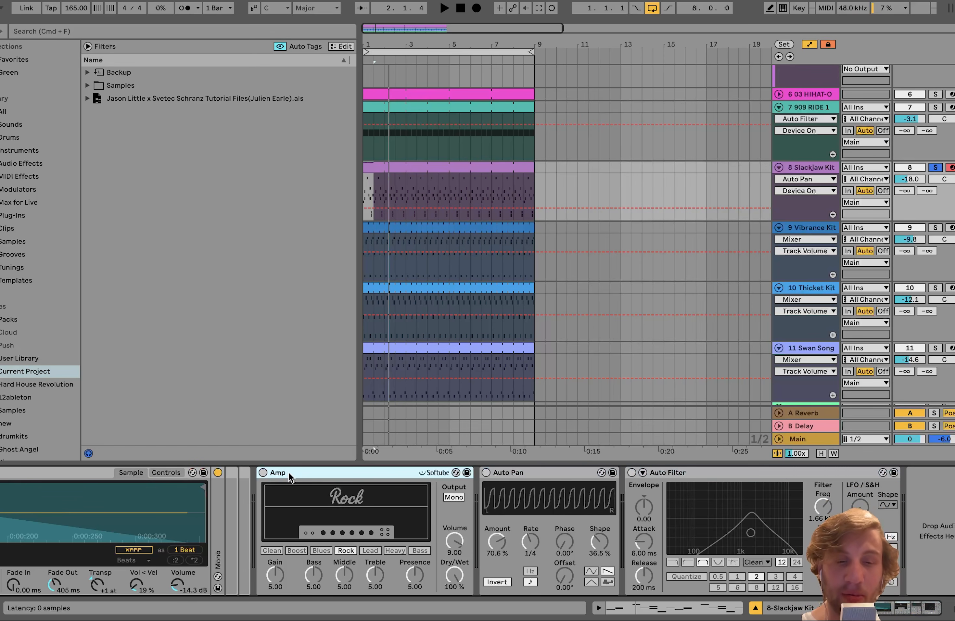
left_click(262, 472)
key("space")
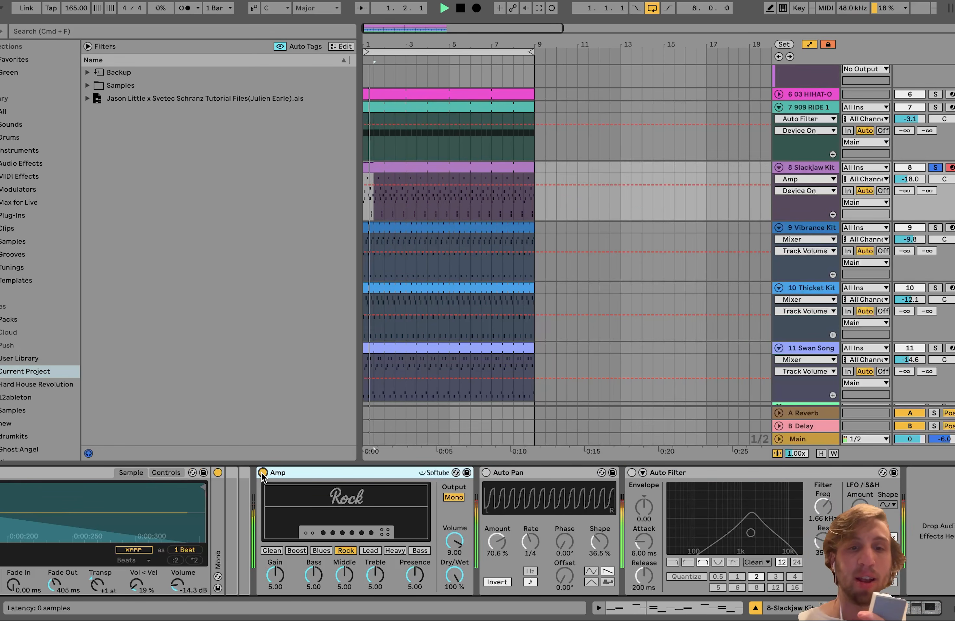
scroll(261, 476, "left", 2)
scroll(261, 476, "right", 2)
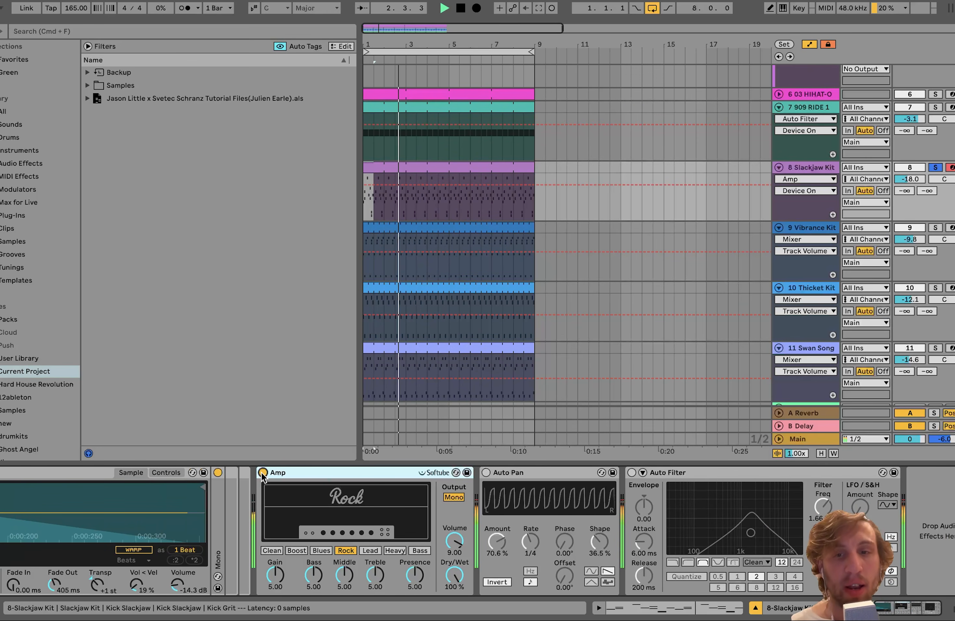
key("space")
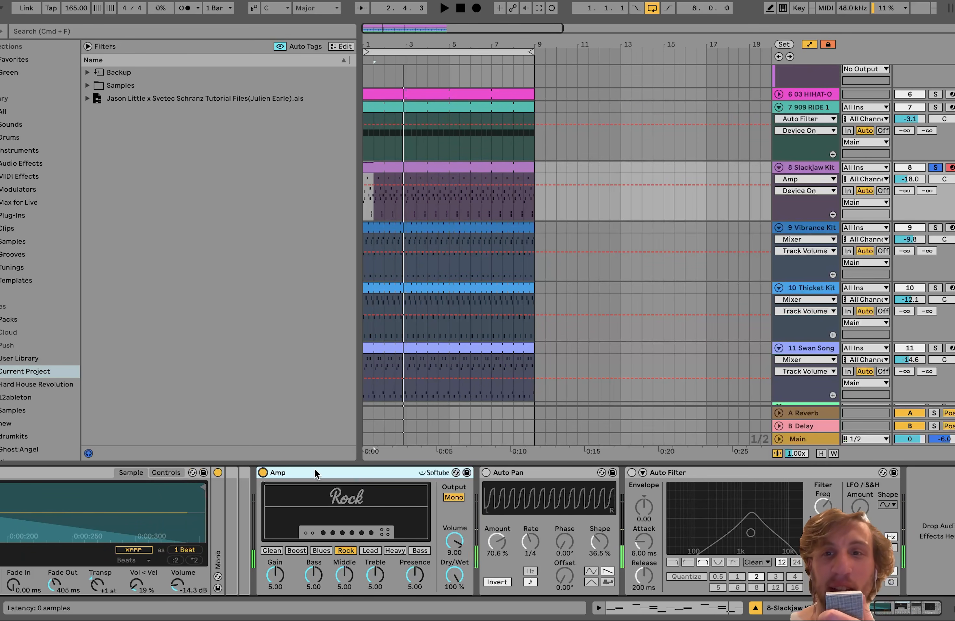
Switch Auto Pan and Auto Filter back on in turn on the Slackjaw Kit, auditioning each.
left_click(486, 473)
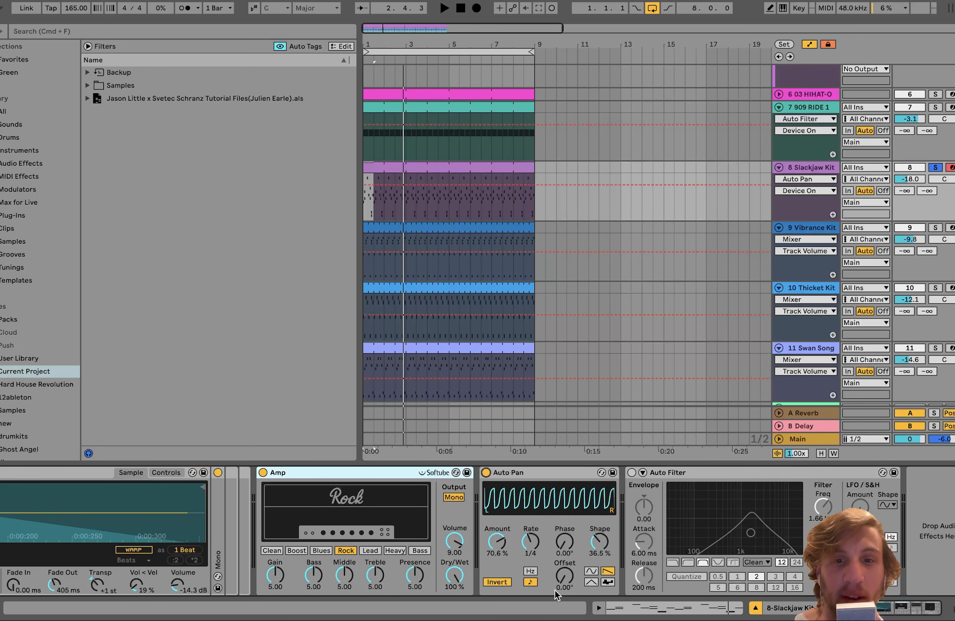
key("space")
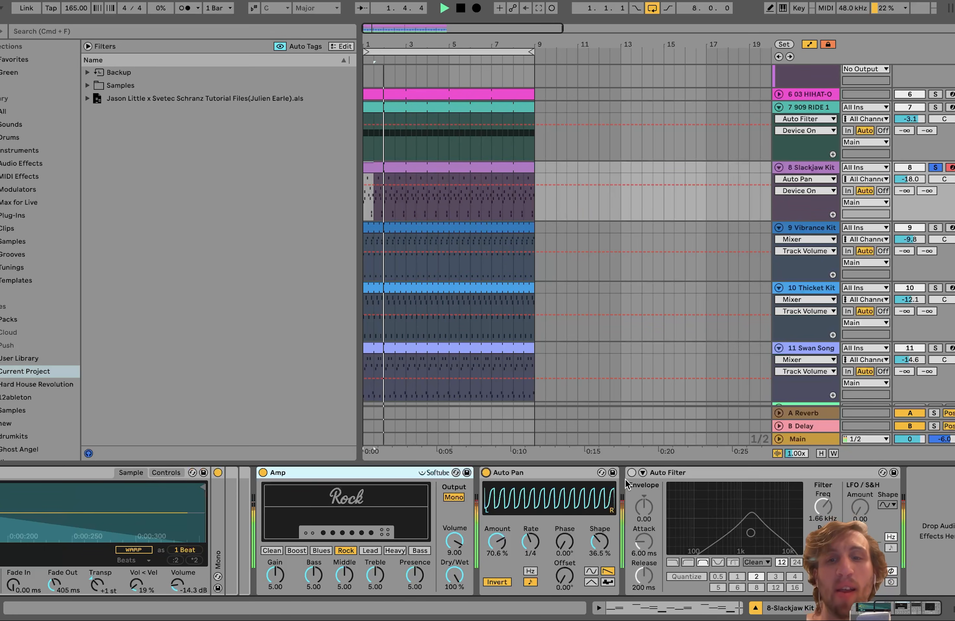
key("space")
left_click(631, 473)
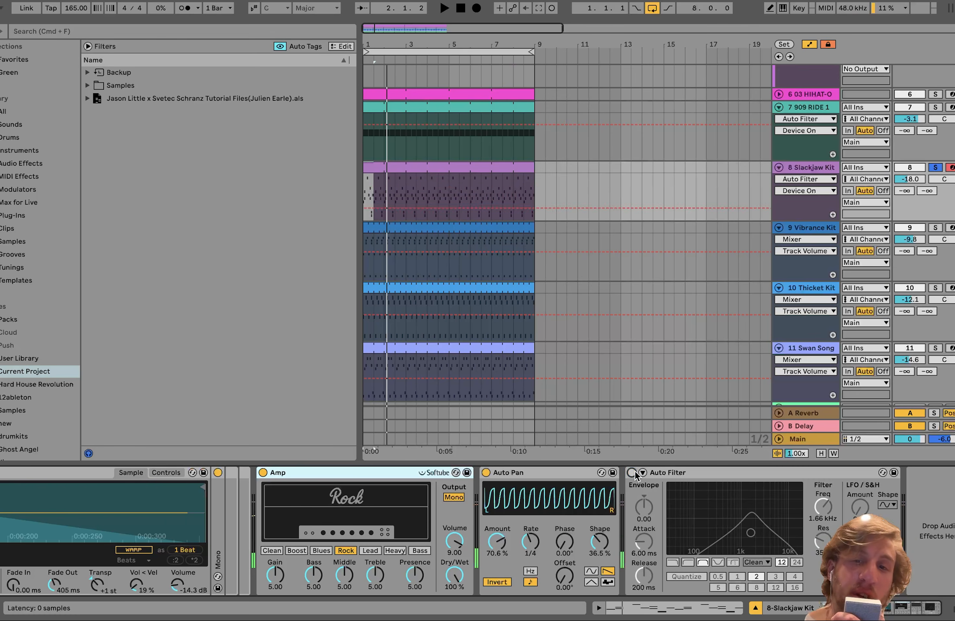
left_click(631, 473)
key("space")
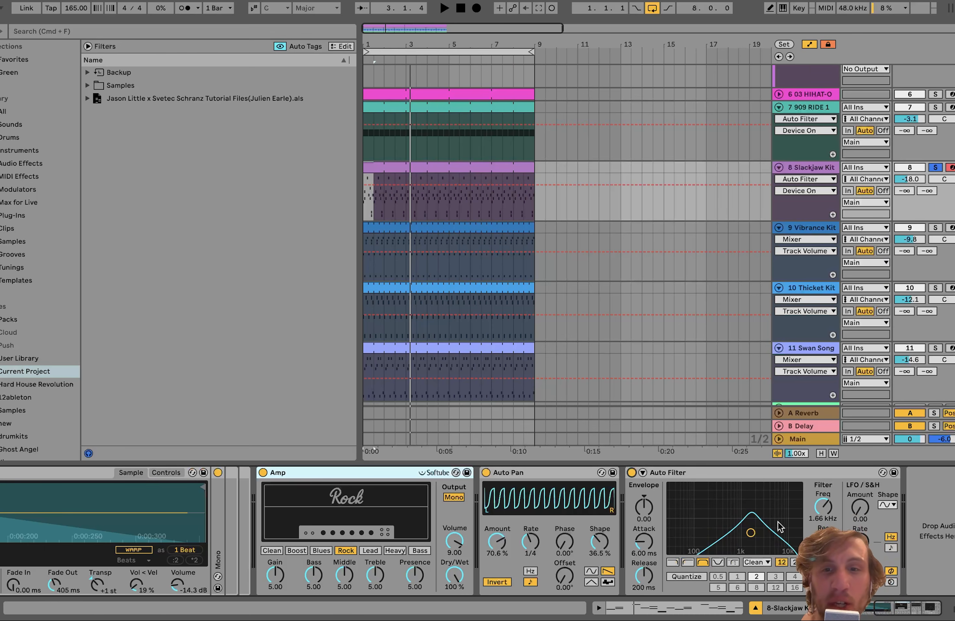
key("space")
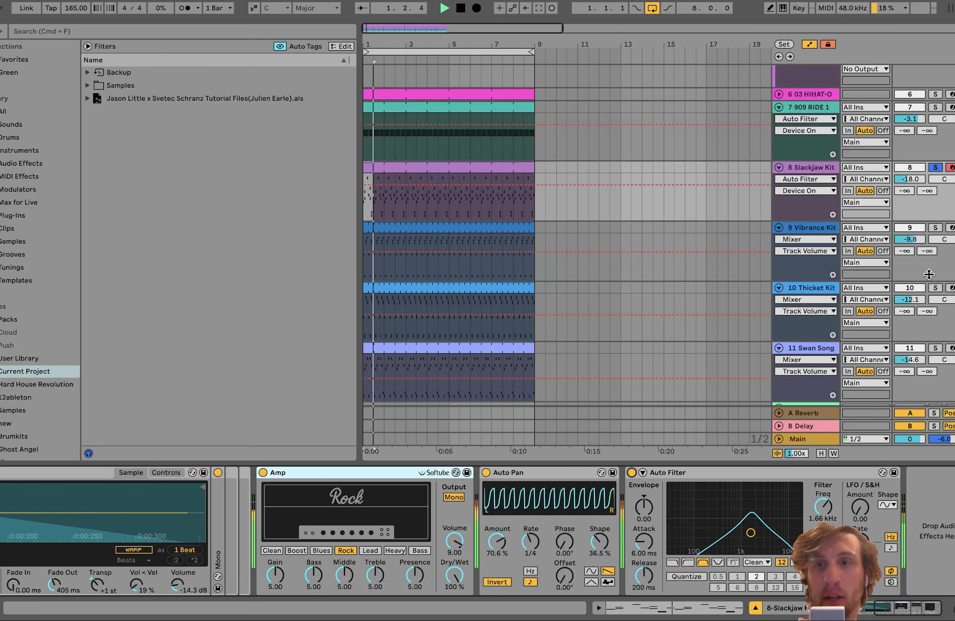
key("space")
Solo track 9 Vibrance Kit, bypass both Auto Filters, Amp and Auto Pan together, and play the dry kit.
left_click(937, 227)
left_click(811, 228)
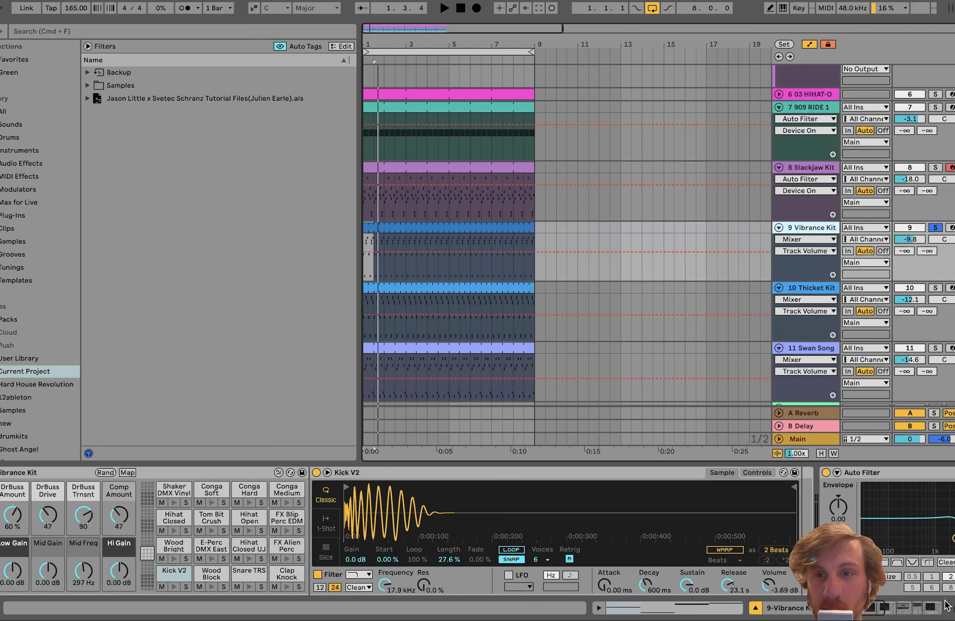
left_click(878, 471)
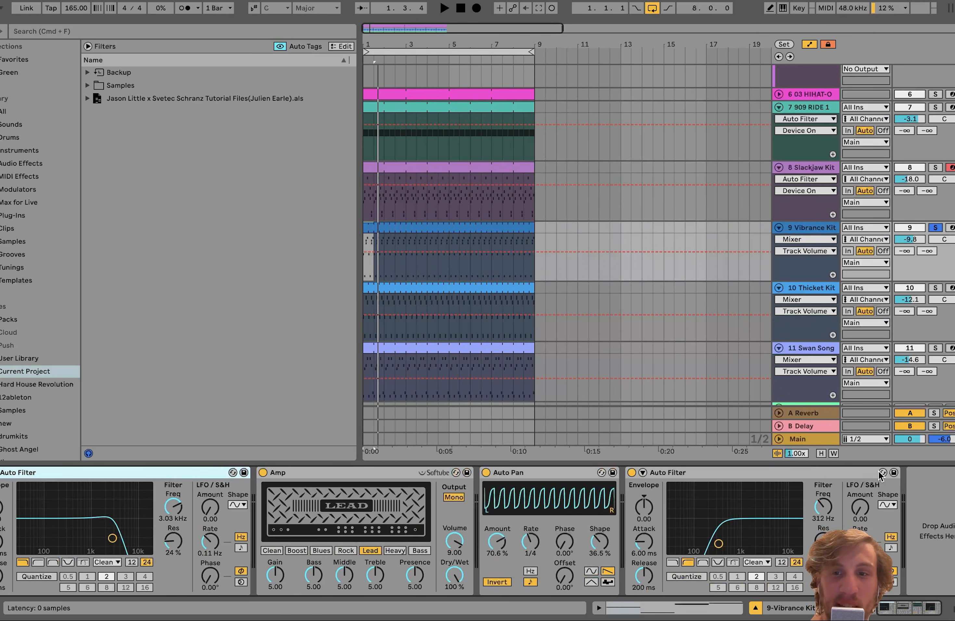
left_click(827, 468, "shift")
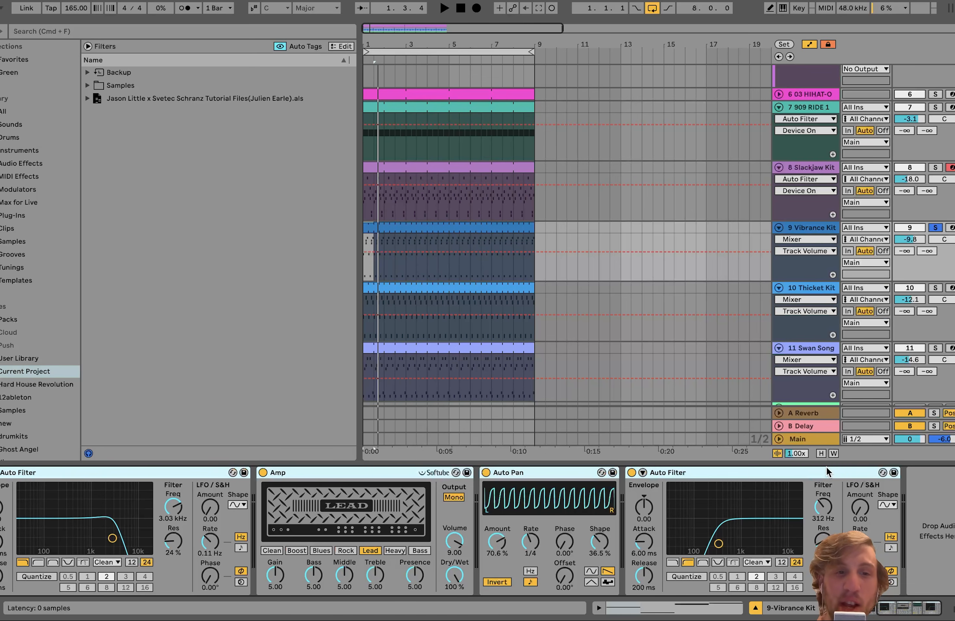
left_click(631, 473)
key("space")
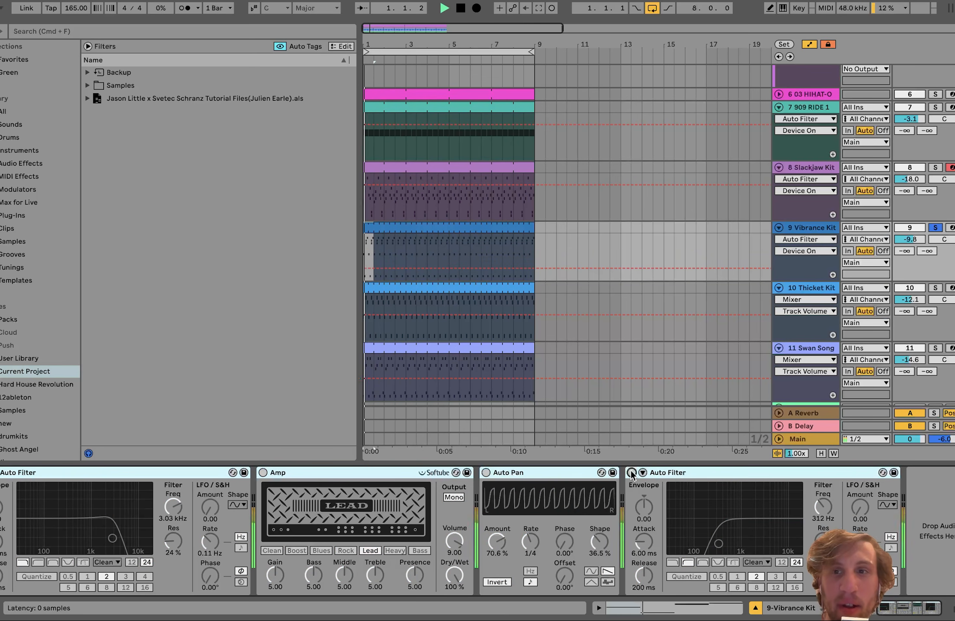
Open the Vibrance Kit's MIDI clip, play it repeatedly, highlight the Conga Soft and Shaker DMX Vinyl notes, and return to the devices.
double_click(434, 226)
key("space")
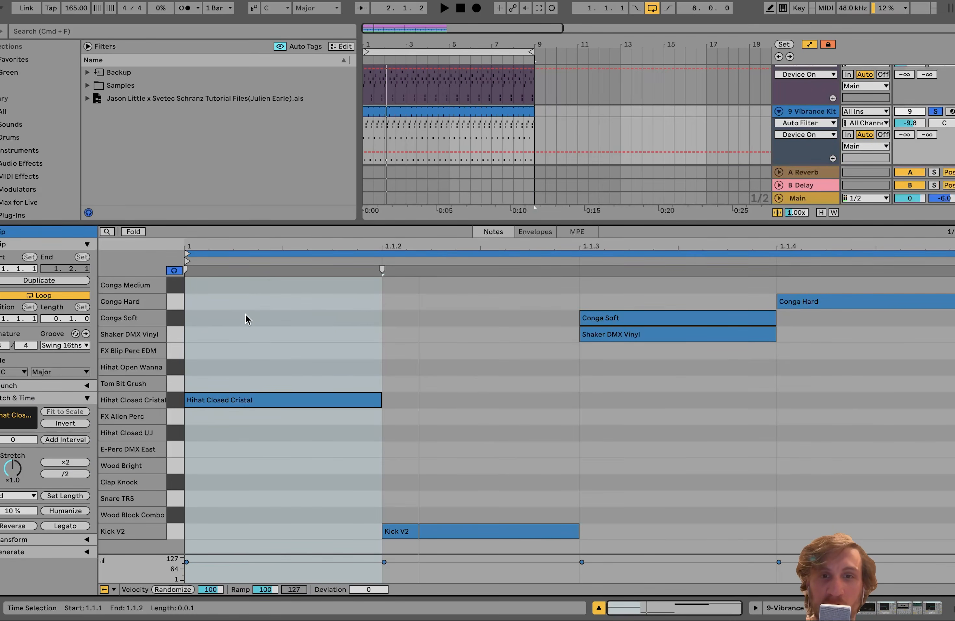
key("space")
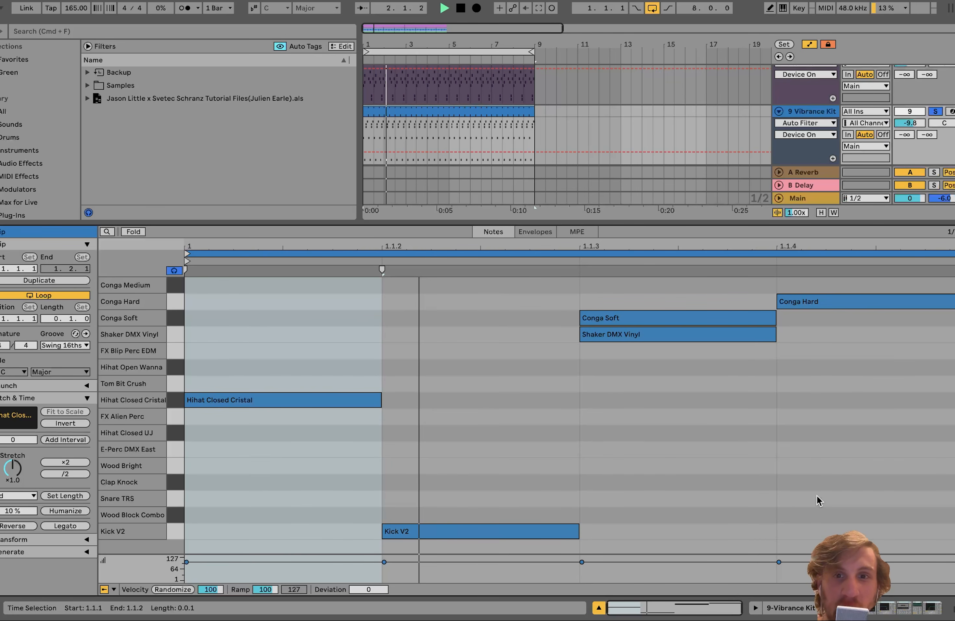
key("space")
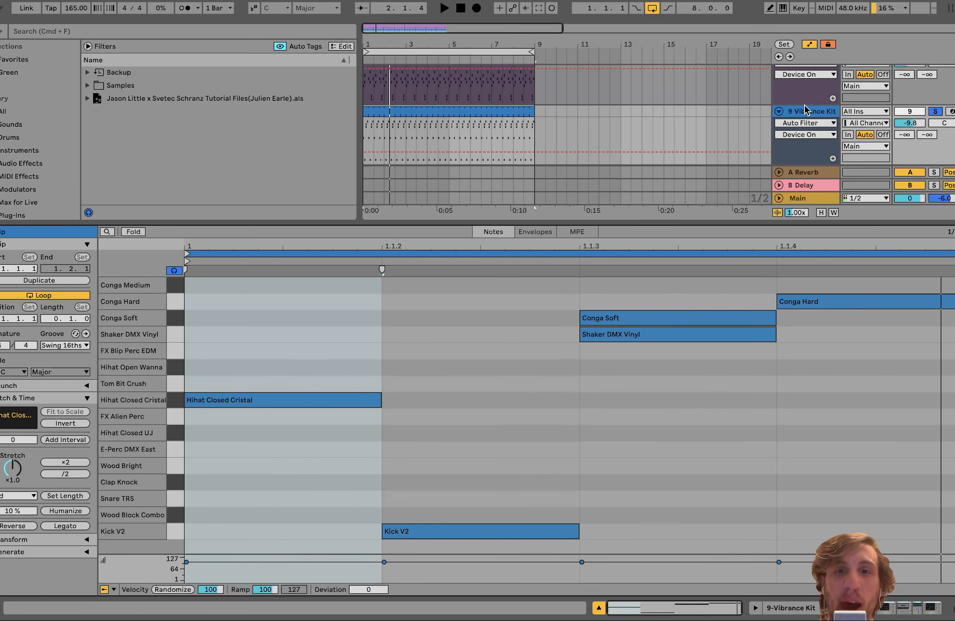
key("space")
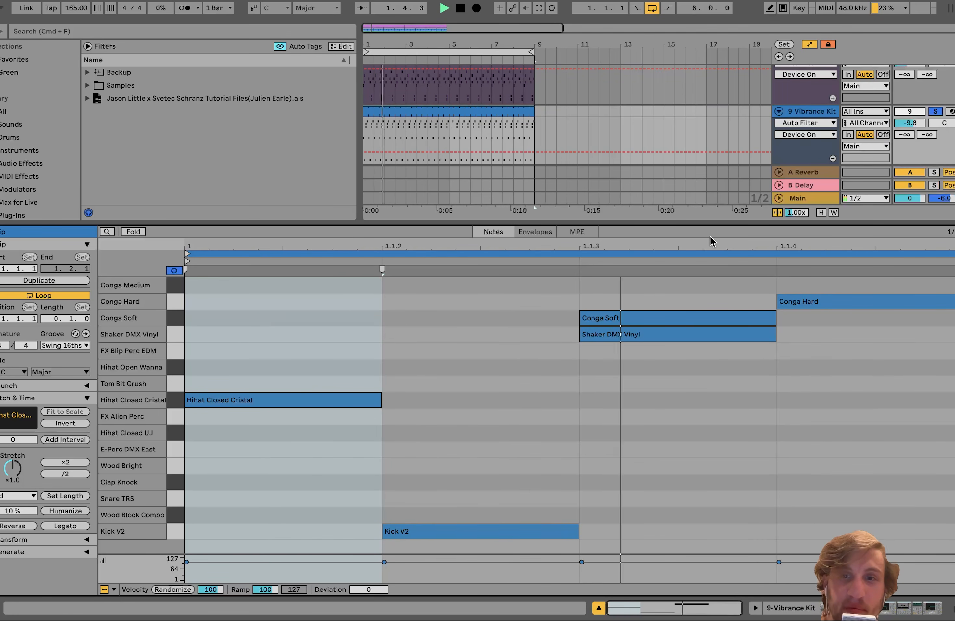
key("space")
left_click_drag(704, 300, 704, 367)
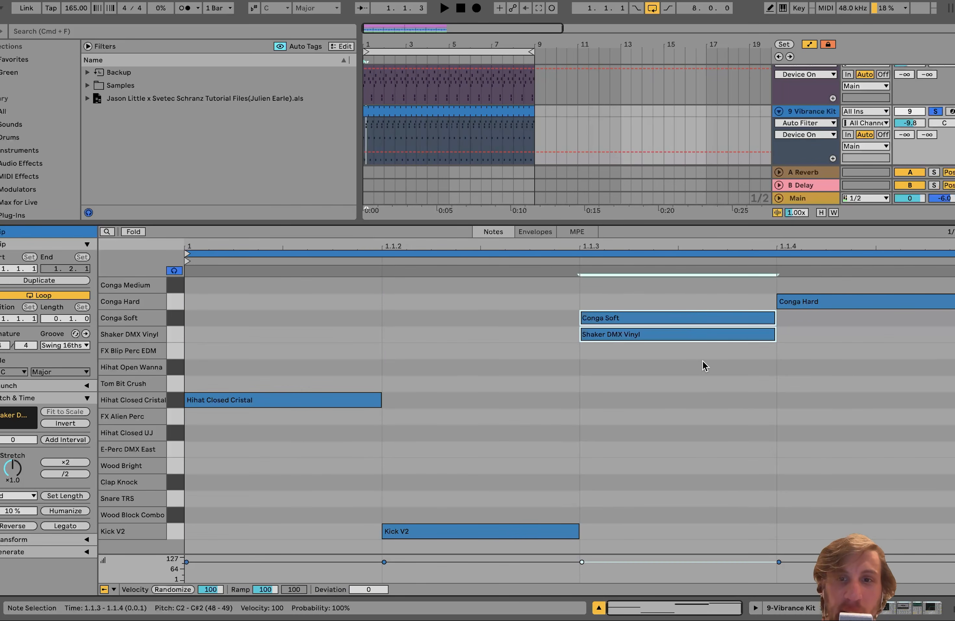
key("shift+Tab")
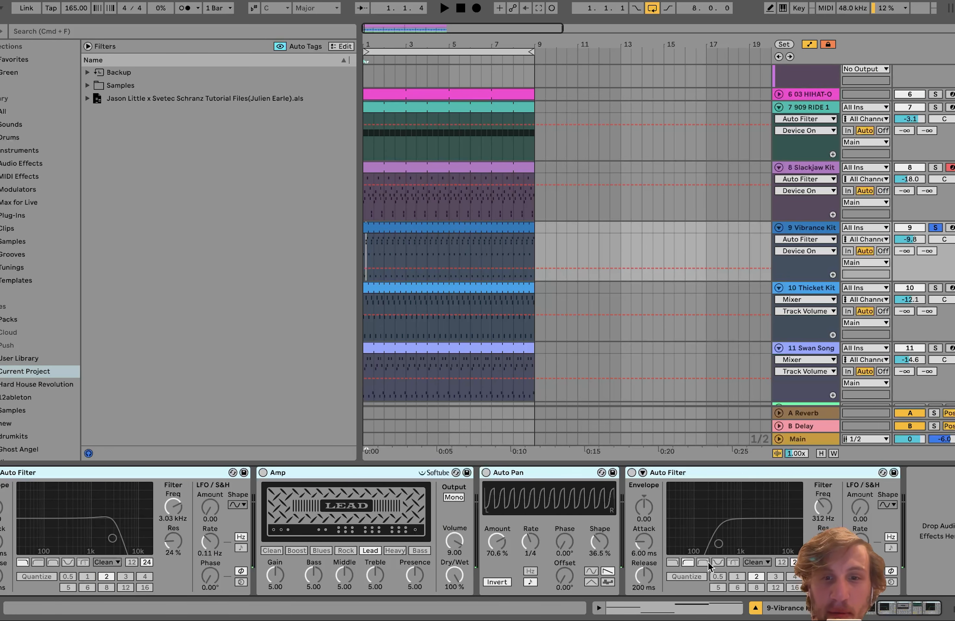
Switch the Vibrance Kit's first Auto Filter, Amp, Auto Pan and last Auto Filter back on, auditioning the chain between changes.
left_click(163, 476)
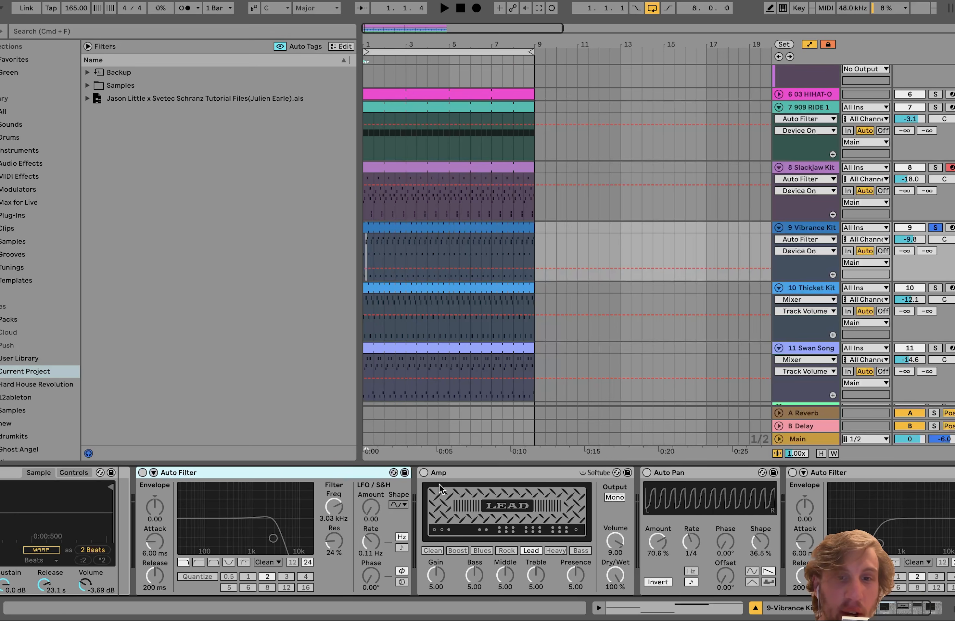
key("space")
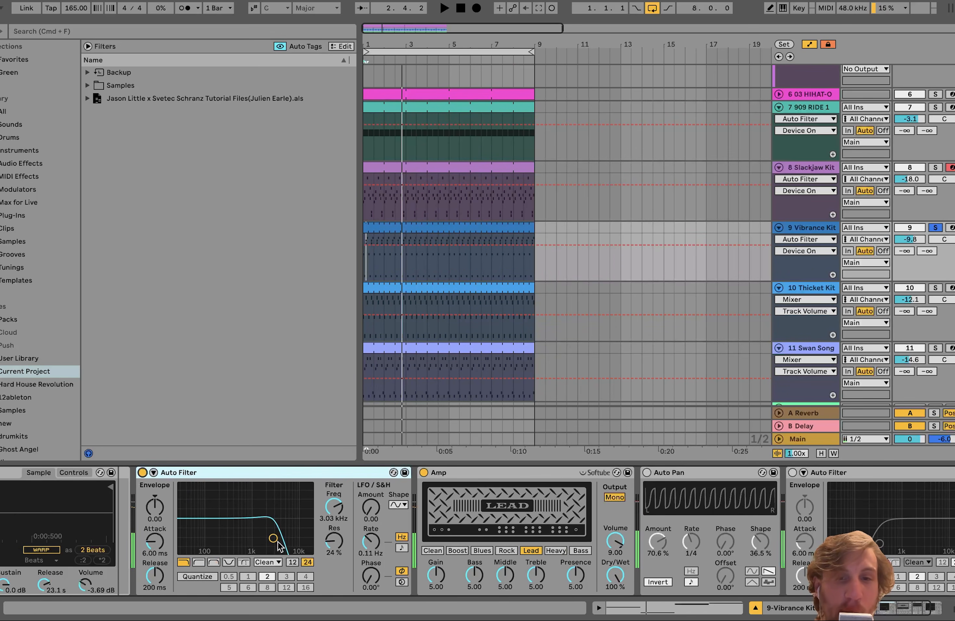
left_click(647, 472)
scroll(645, 472, "right", 4)
key("space")
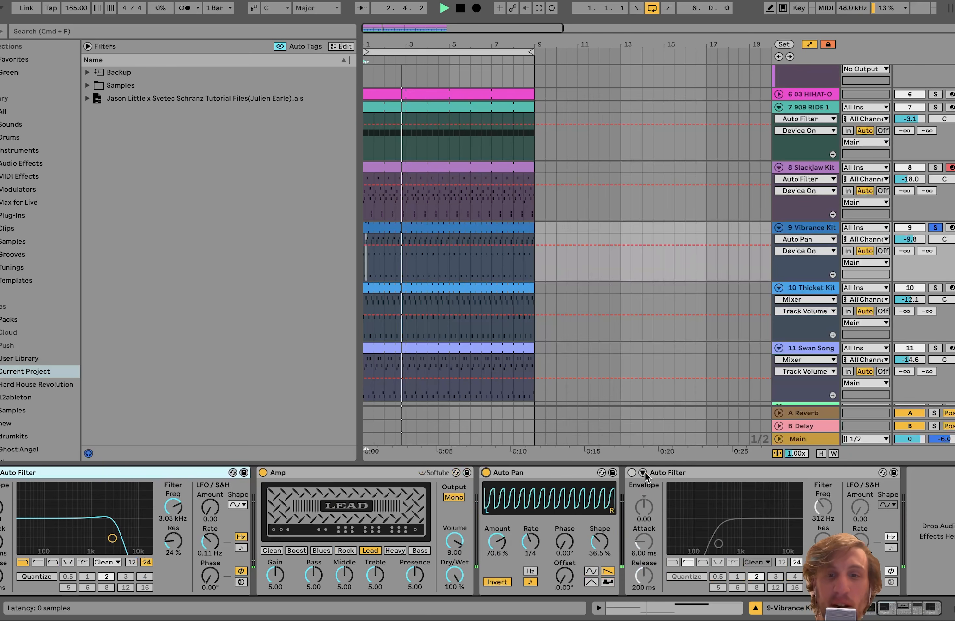
key("space")
left_click(632, 473)
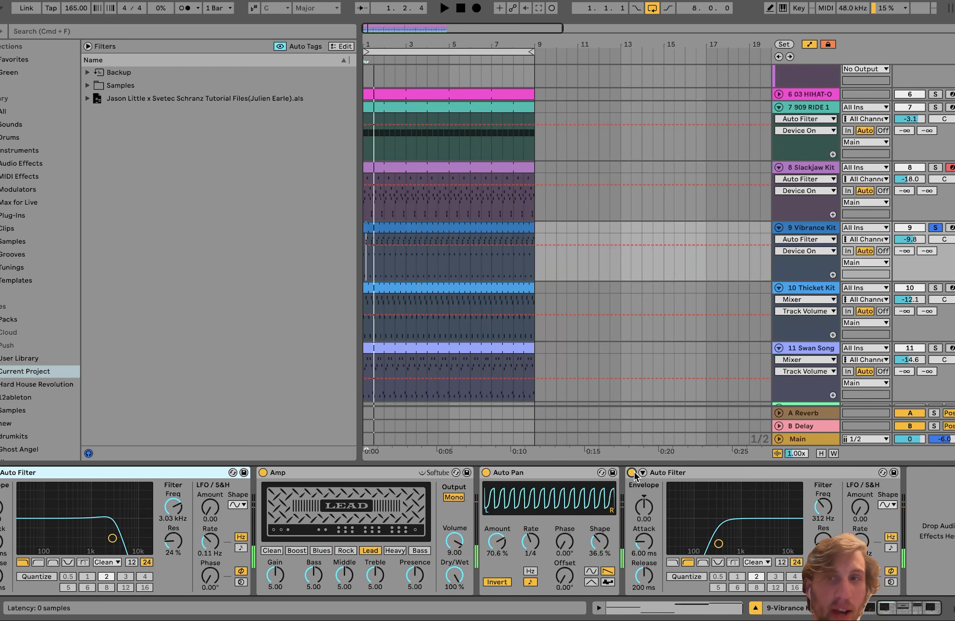
Solo the HARDSTYLE group, 6 03 HIHAT-O and 7 909 RIDE 1 instead of the drum kits and play them together.
left_click(935, 167)
key("space")
left_click(811, 107)
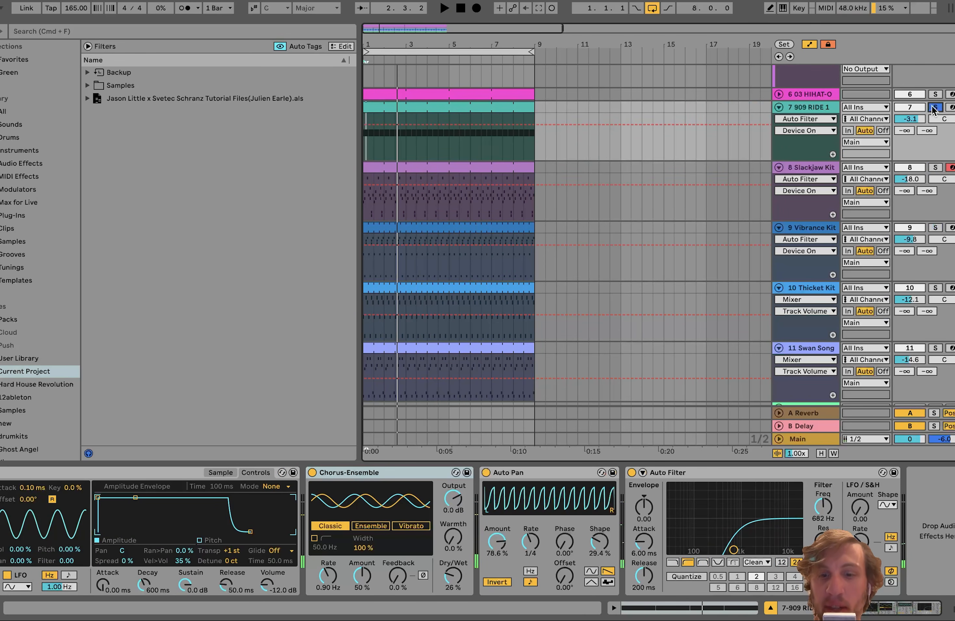
left_click(935, 93)
scroll(935, 97, "up", 5)
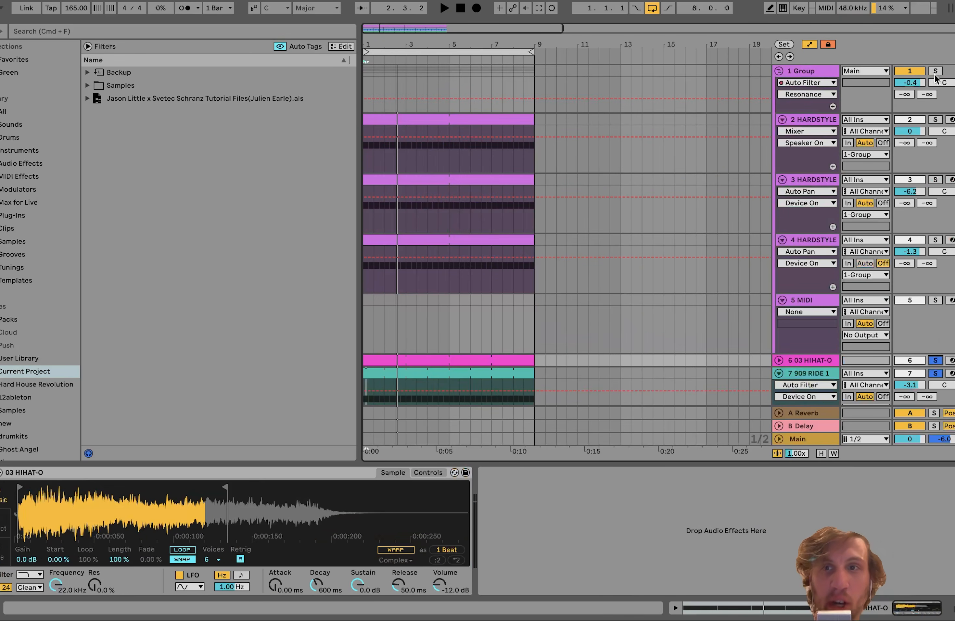
left_click(935, 72)
scroll(936, 73, "down", 10)
key("space")
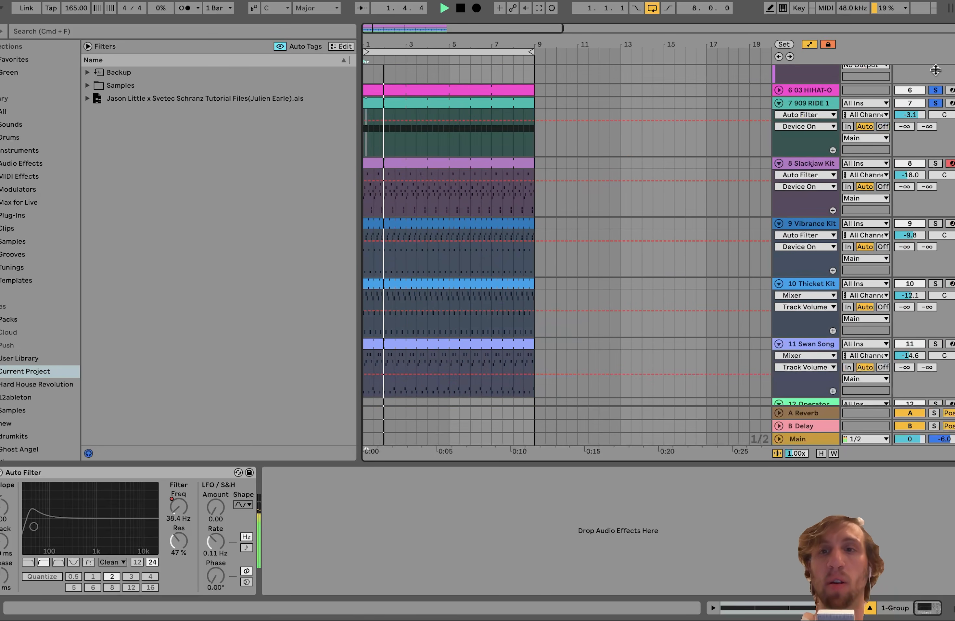
Add 8 Slackjaw Kit, 9 Vibrance Kit, 10 Thicket Kit and 11 Swan Song to the soloed tracks one by one, playing the growing mix.
left_click(935, 163)
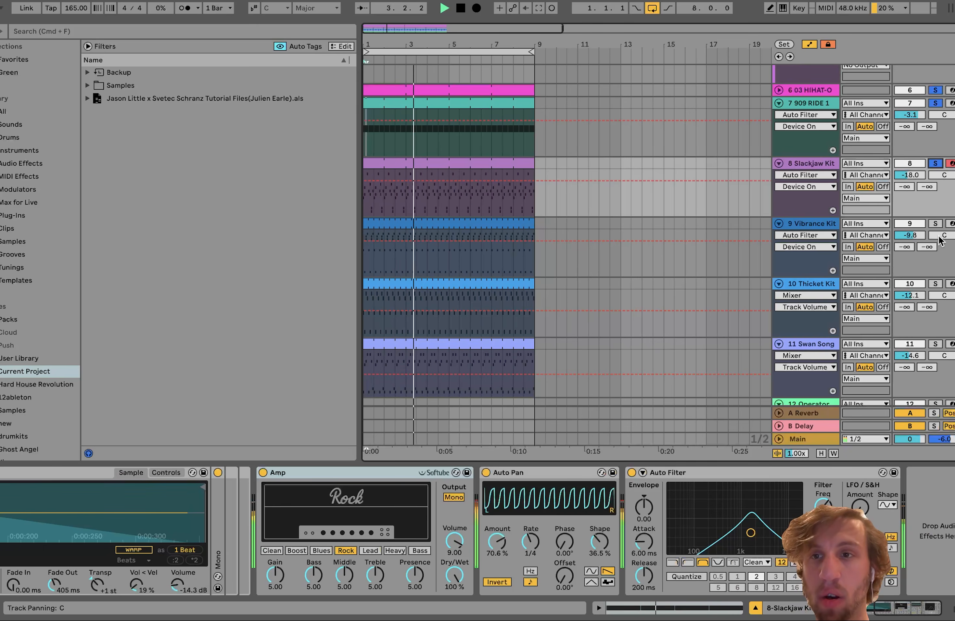
left_click(935, 224)
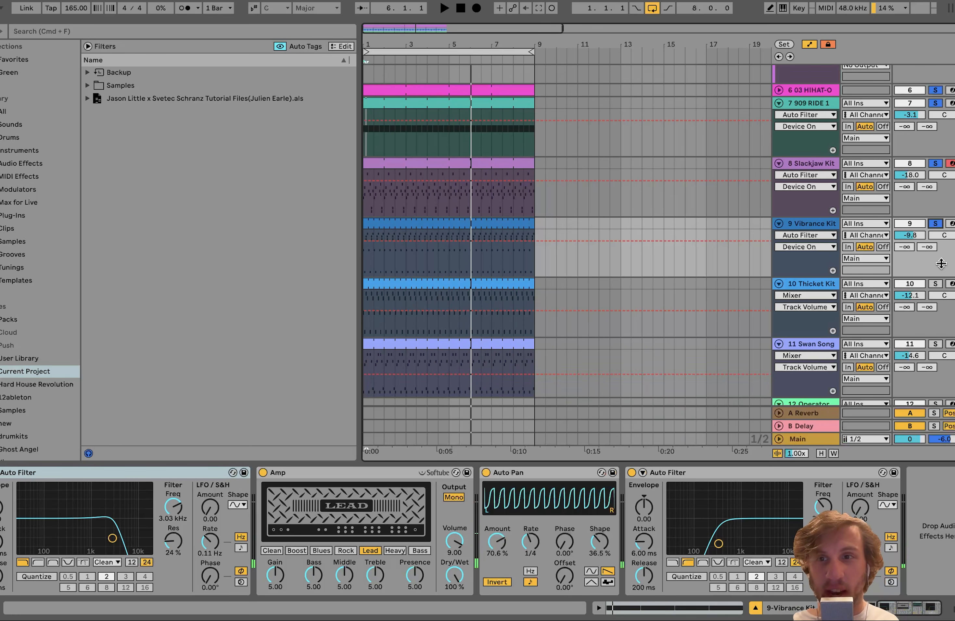
left_click(935, 284)
key("space")
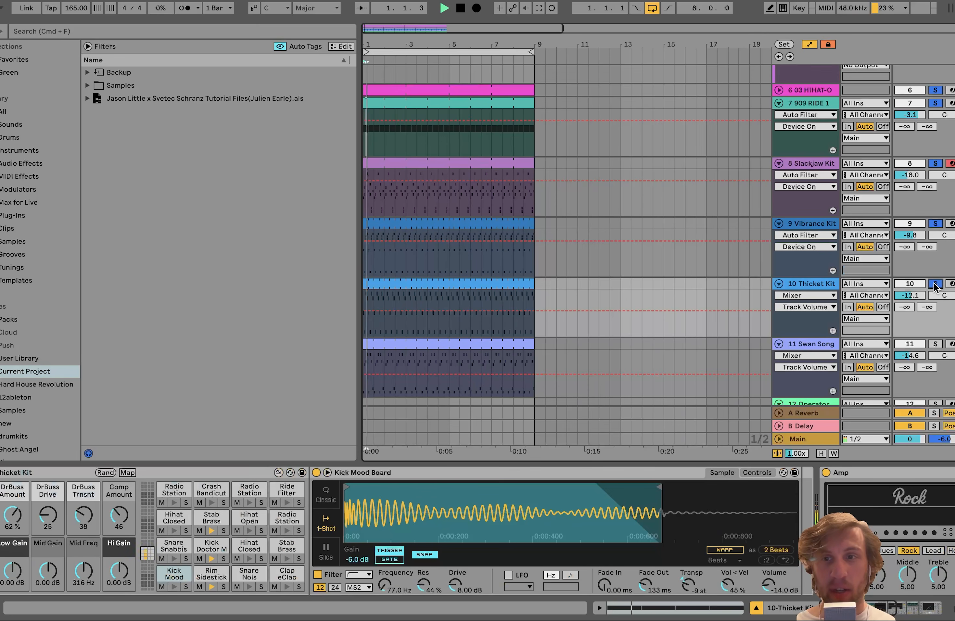
left_click(936, 344)
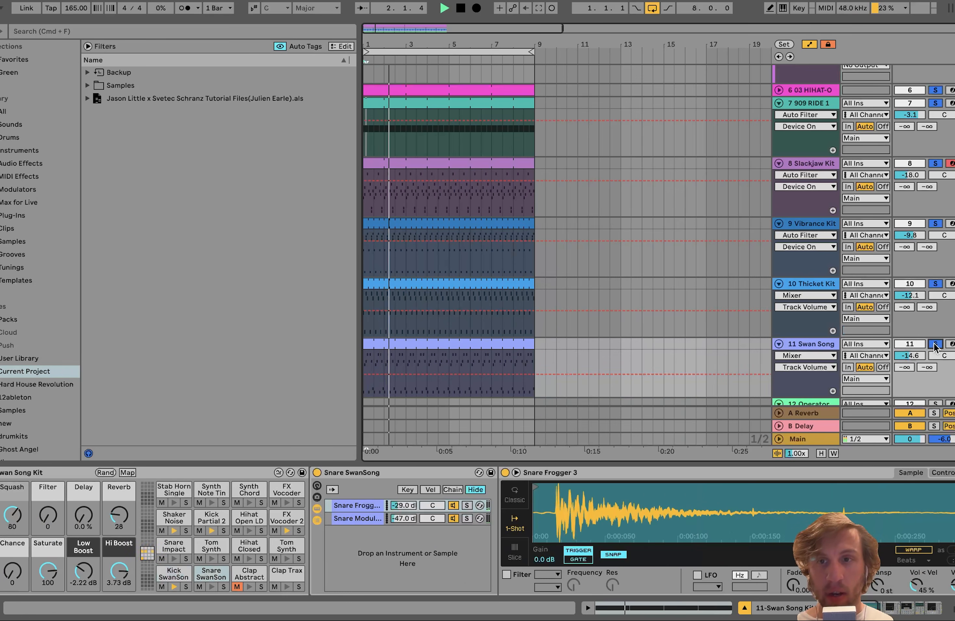
Solo only track 10 Thicket Kit, open its MIDI clip and play the pattern, and return to the track's devices.
left_click(935, 284)
left_click(808, 285)
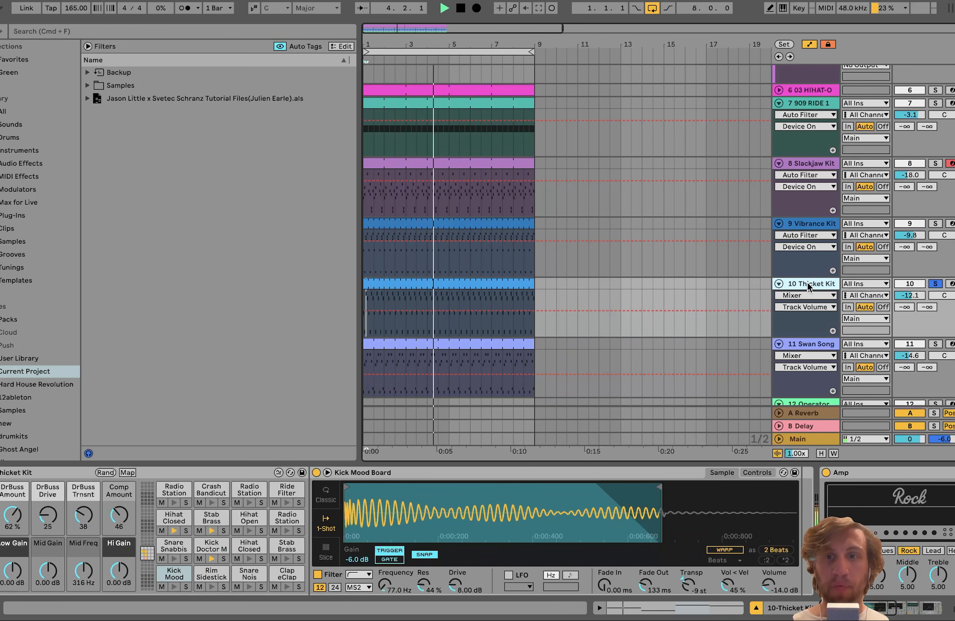
double_click(381, 282)
scroll(423, 365, "down", 5)
key("space")
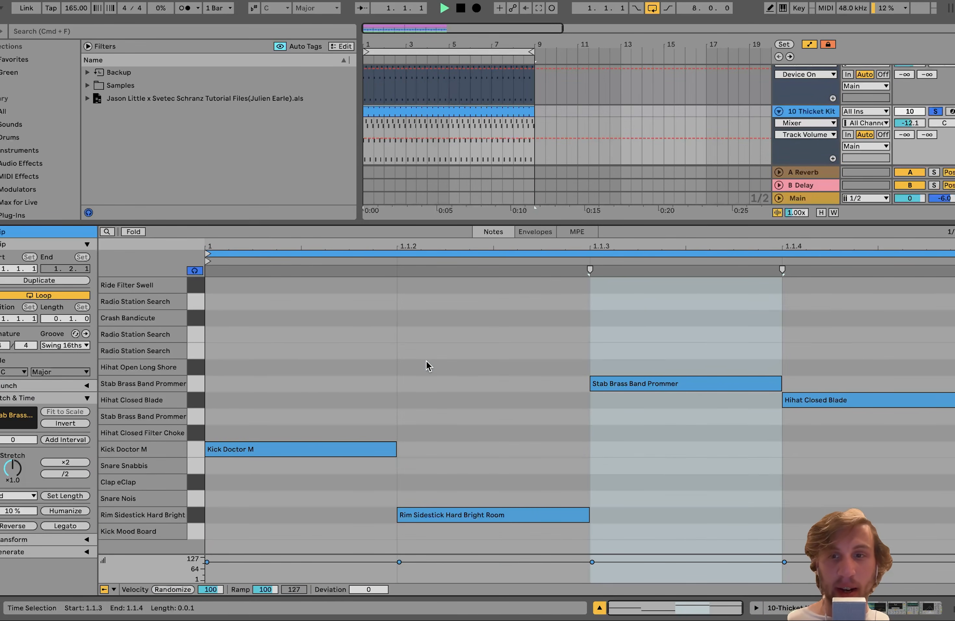
key("shift+Tab")
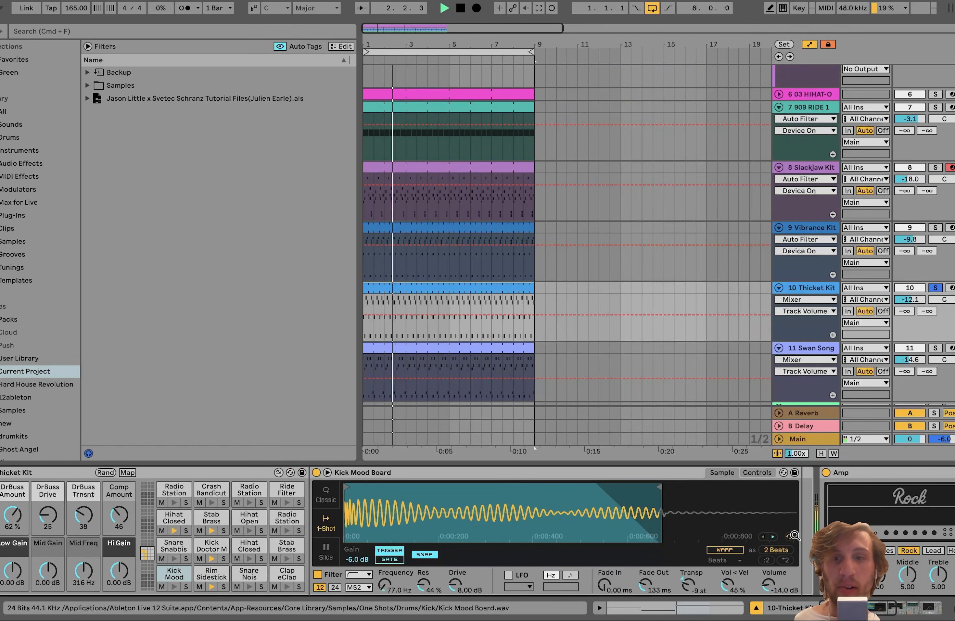
Bypass the Thicket Kit's last Auto Filter, Auto Pan and Amp, and play the dry kit from the start.
scroll(794, 538, "right", 5)
left_click(632, 473)
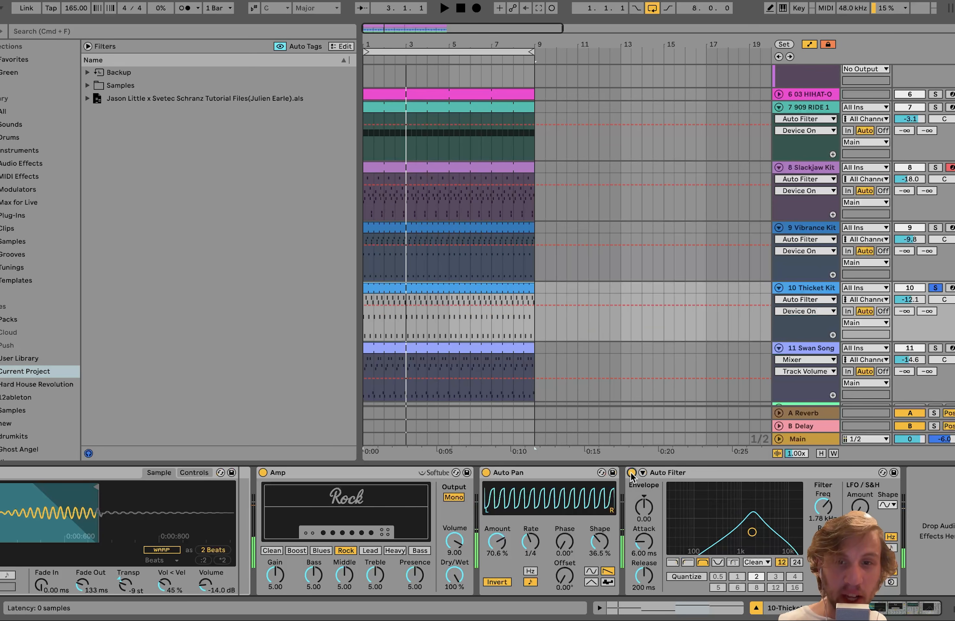
left_click(486, 472)
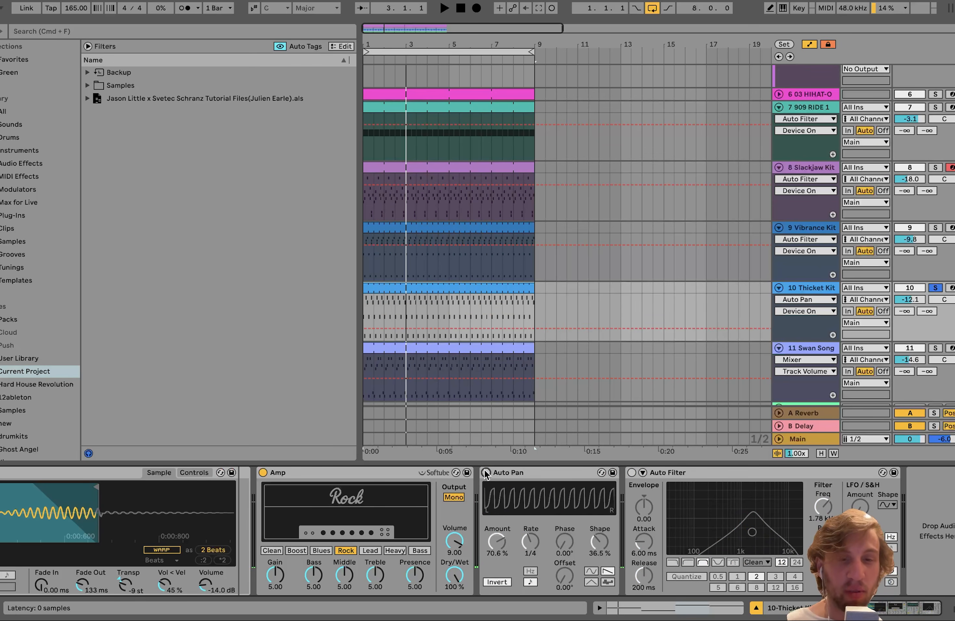
key("space")
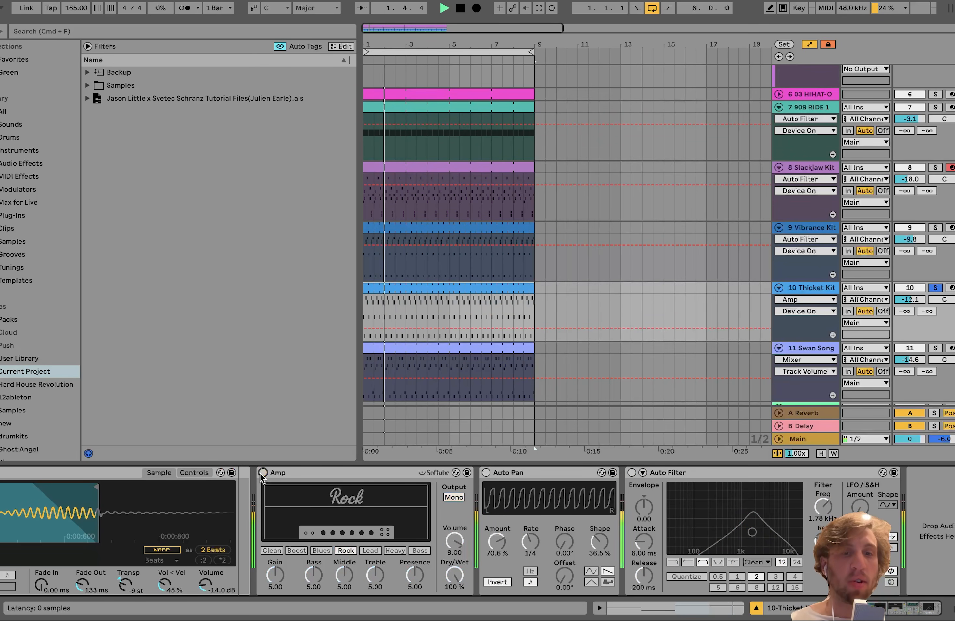
Switch the Thicket Kit's Amp, Auto Pan and Auto Filter back on and play the processed kit.
left_click(486, 473)
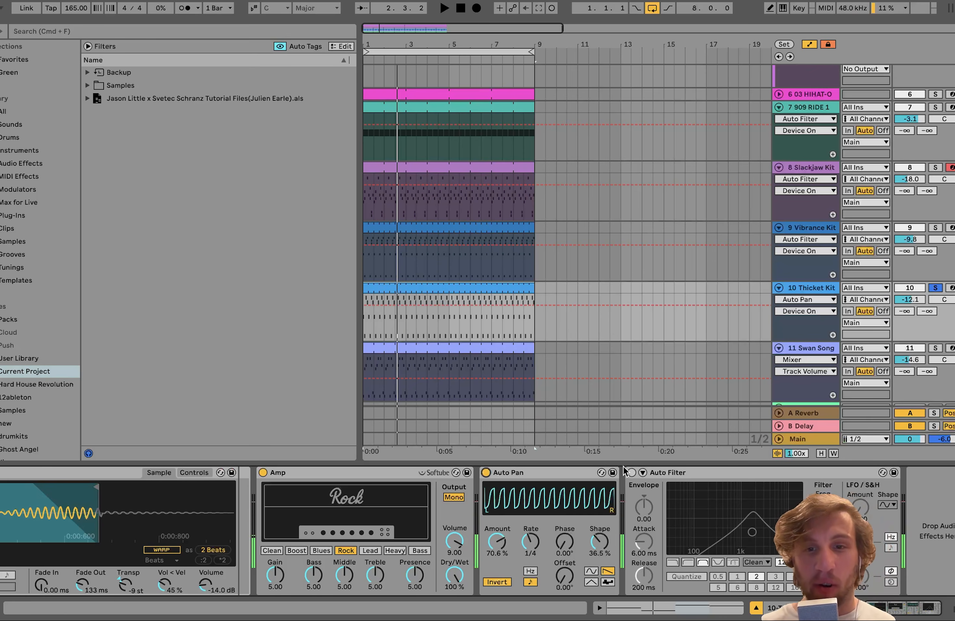
left_click(632, 472)
key("space")
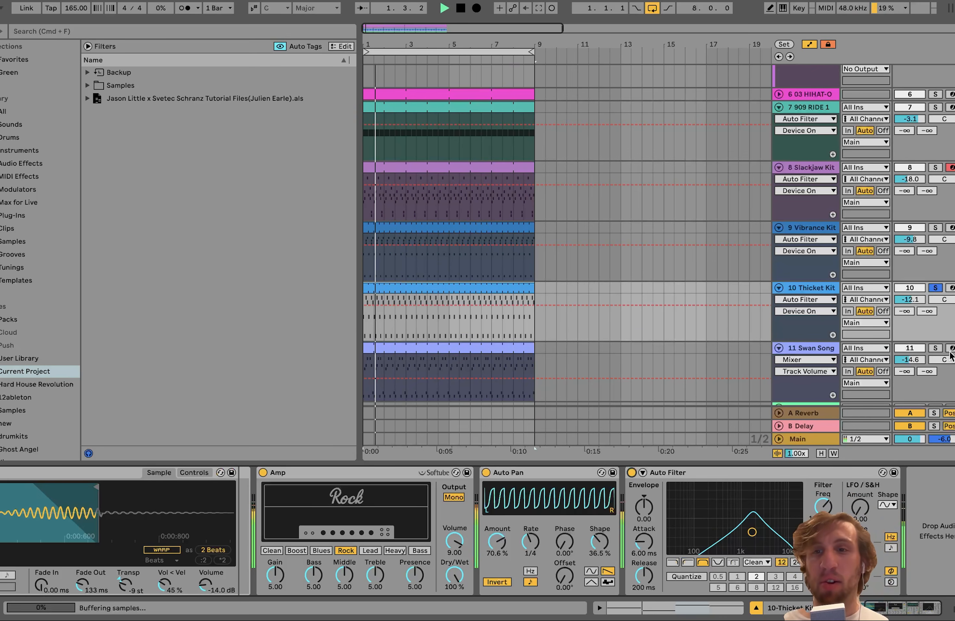
Solo track 11 Swan Song while playing and examine its chain of Auto Filter, Amp, Auto Pan and second Auto Filter.
left_click(935, 349)
left_click(814, 349)
scroll(655, 557, "right", 10)
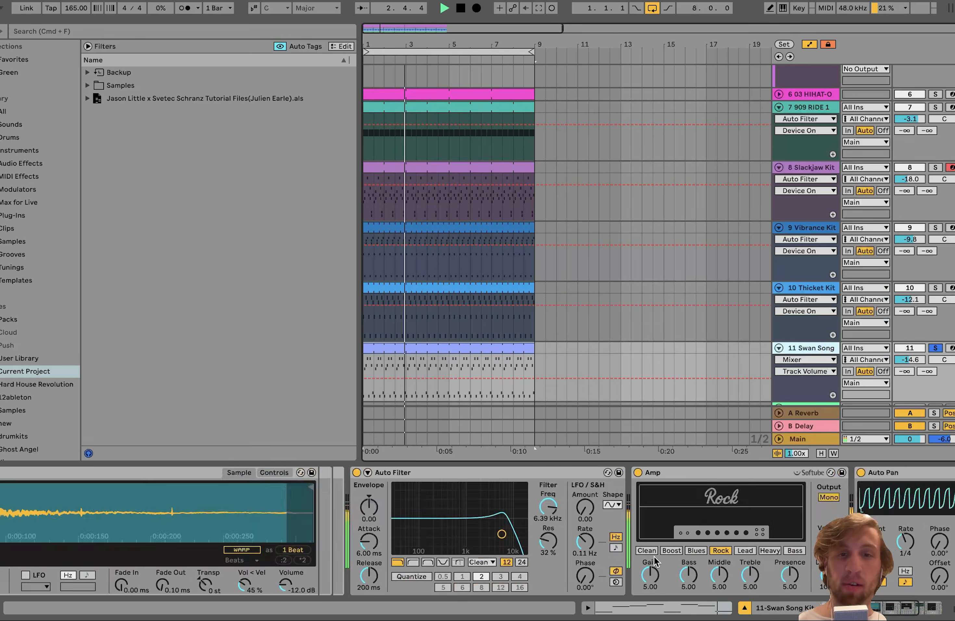
scroll(655, 561, "right", 8)
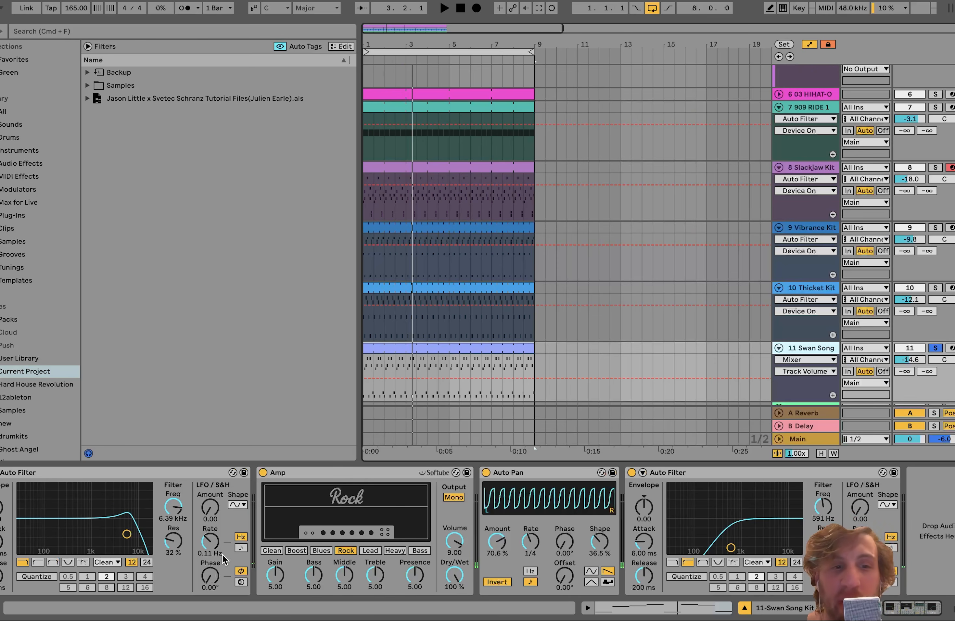
scroll(222, 554, "left", 4)
scroll(222, 554, "right", 2)
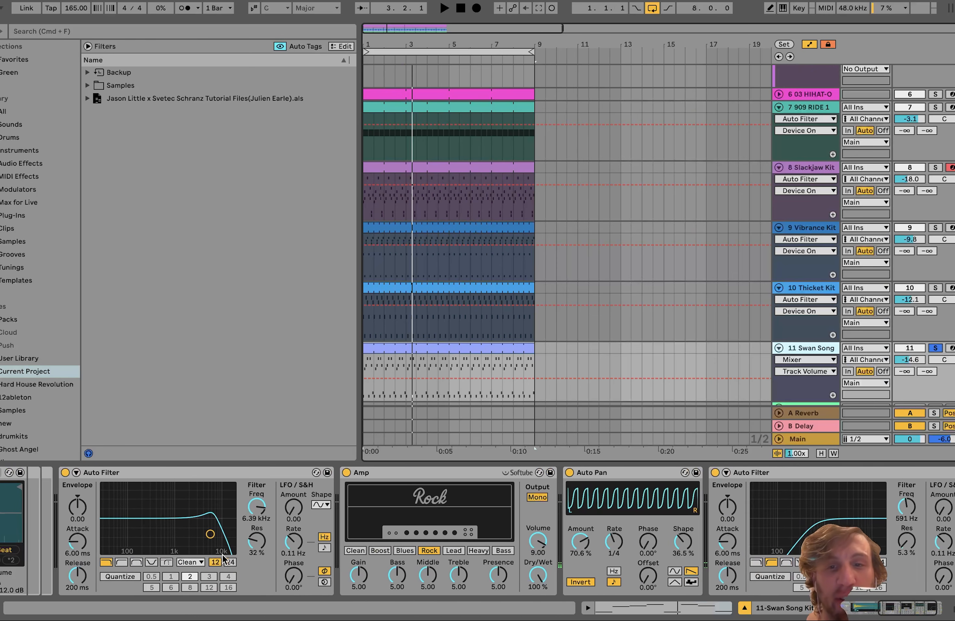
Review the drum kit tracks in the arrangement and play the soloed Swan Song kit again from the start.
scroll(597, 293, "down", 5)
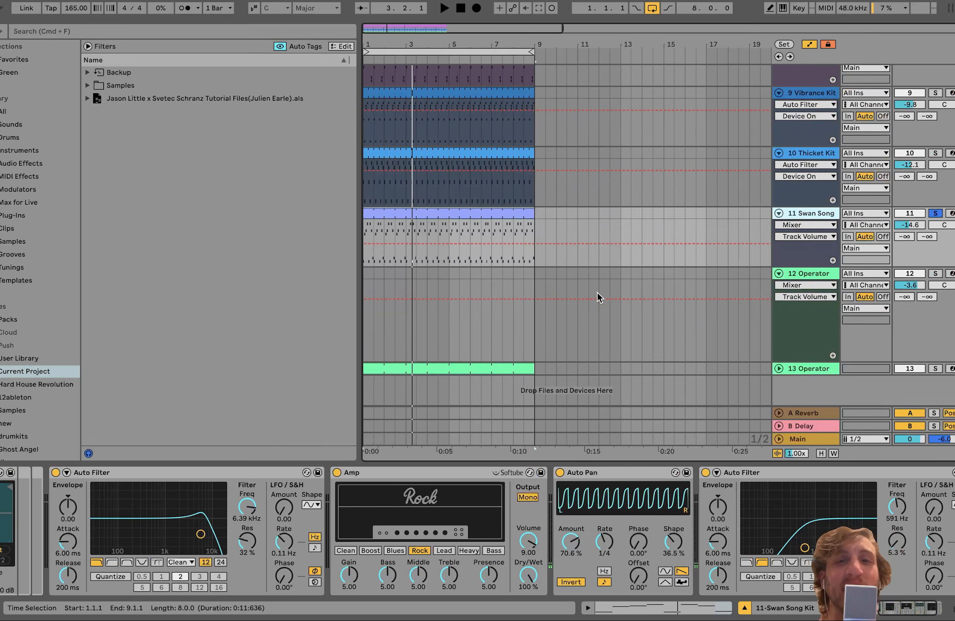
scroll(597, 293, "up", 7)
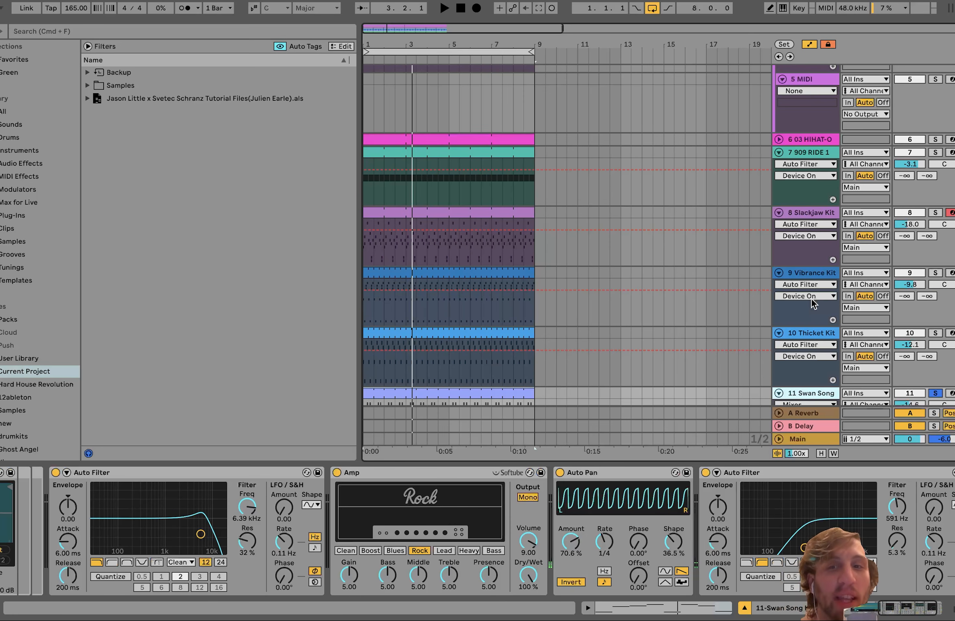
scroll(710, 298, "down", 6)
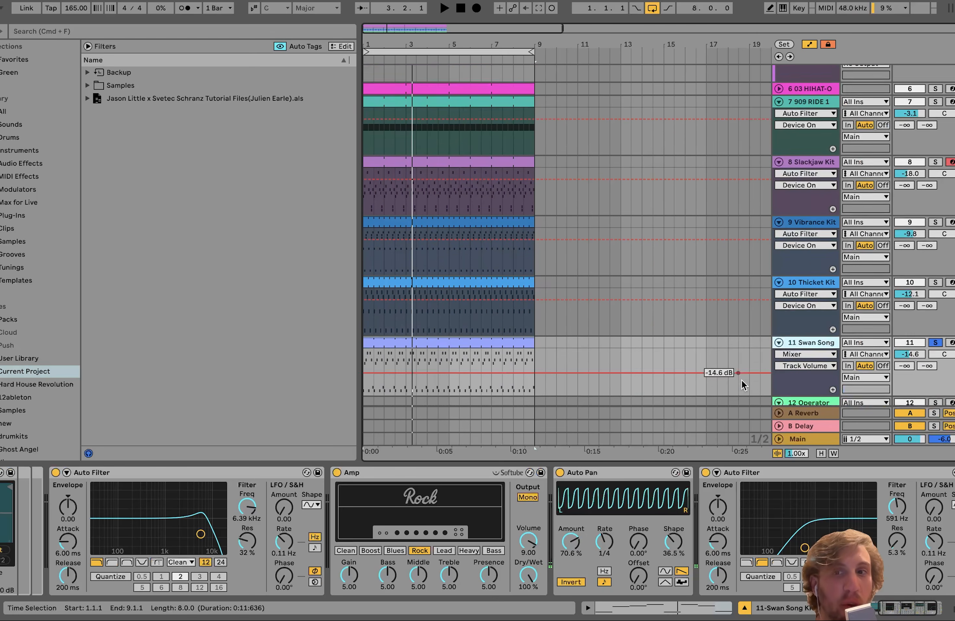
scroll(742, 380, "down", 2)
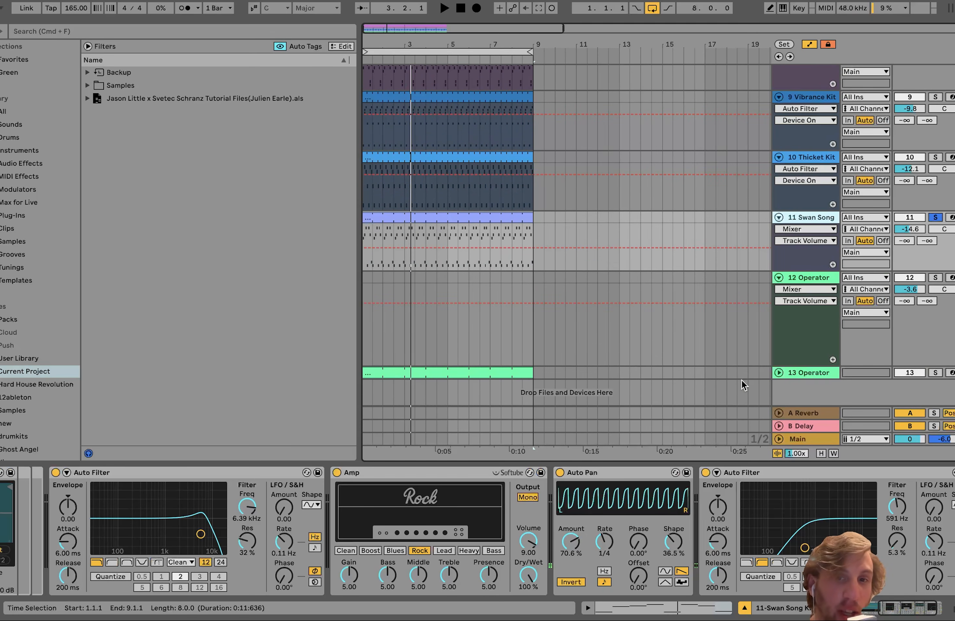
key("space")
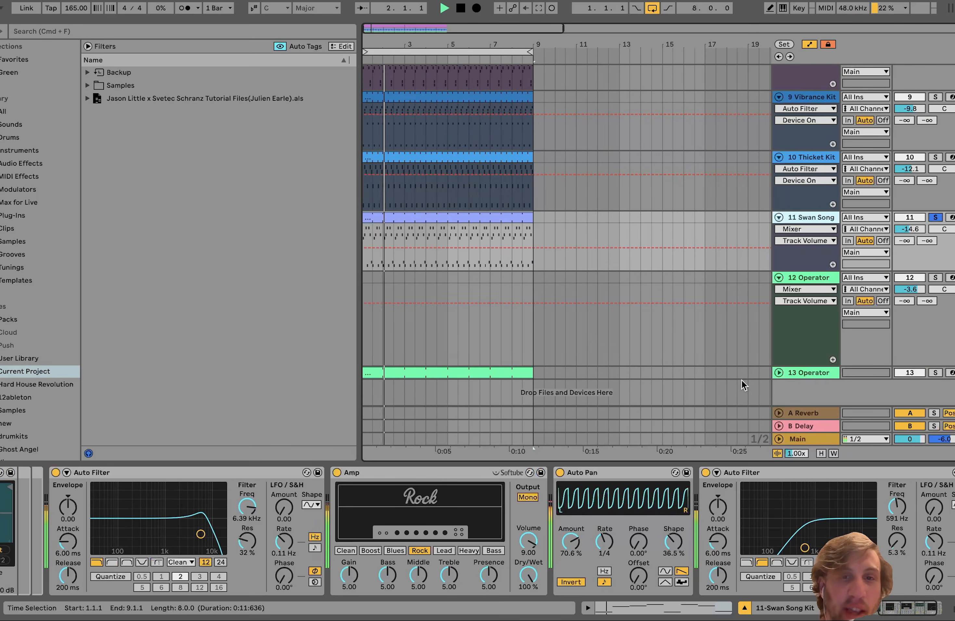
scroll(636, 292, "down", 1)
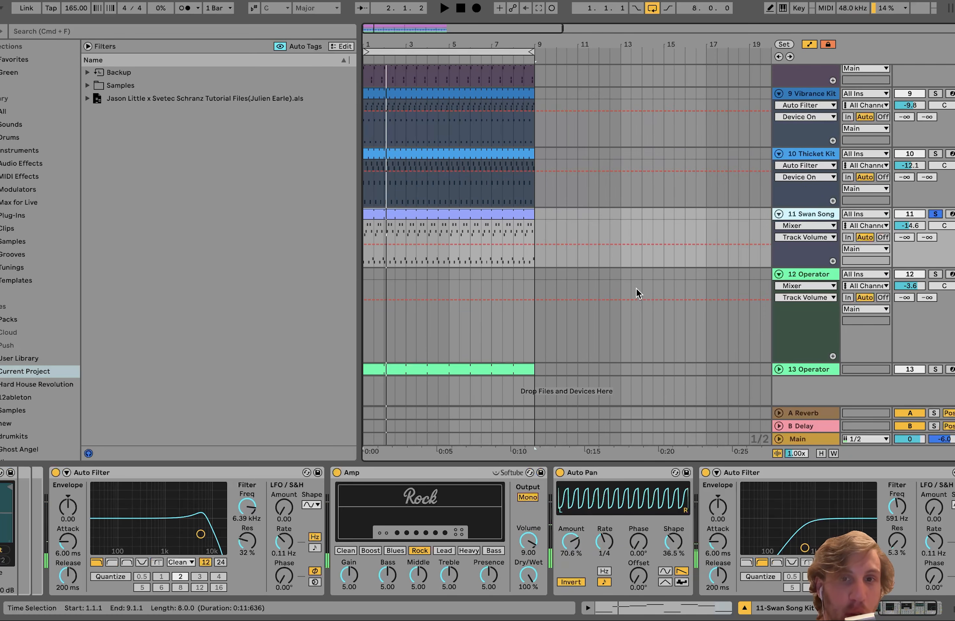
Solo tracks 12 Operator and 13 Operator, play them from bar 1, and unfold track 13 to show its MIDI notes.
left_click(364, 275)
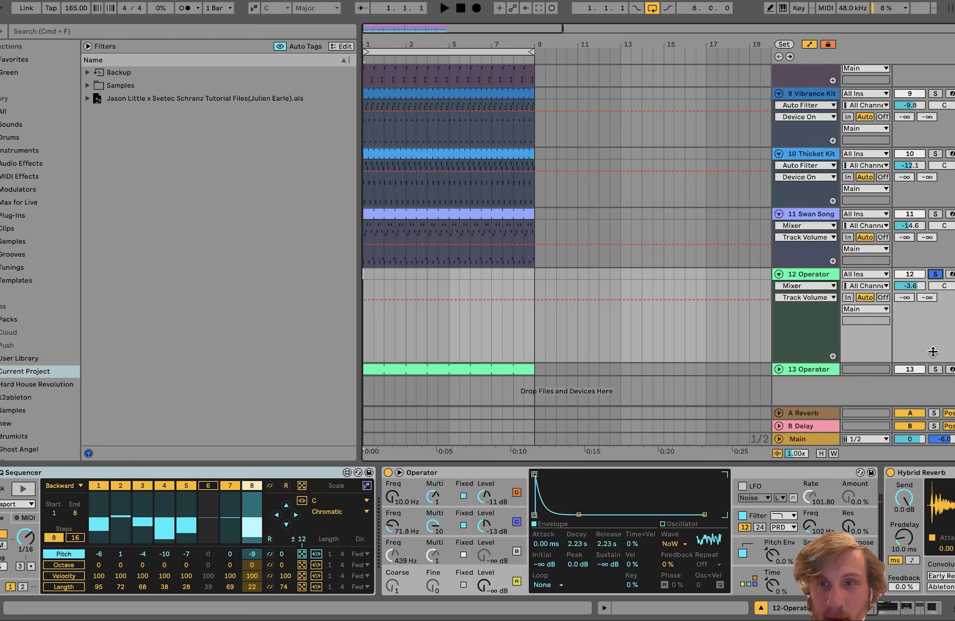
left_click(936, 370)
key("space")
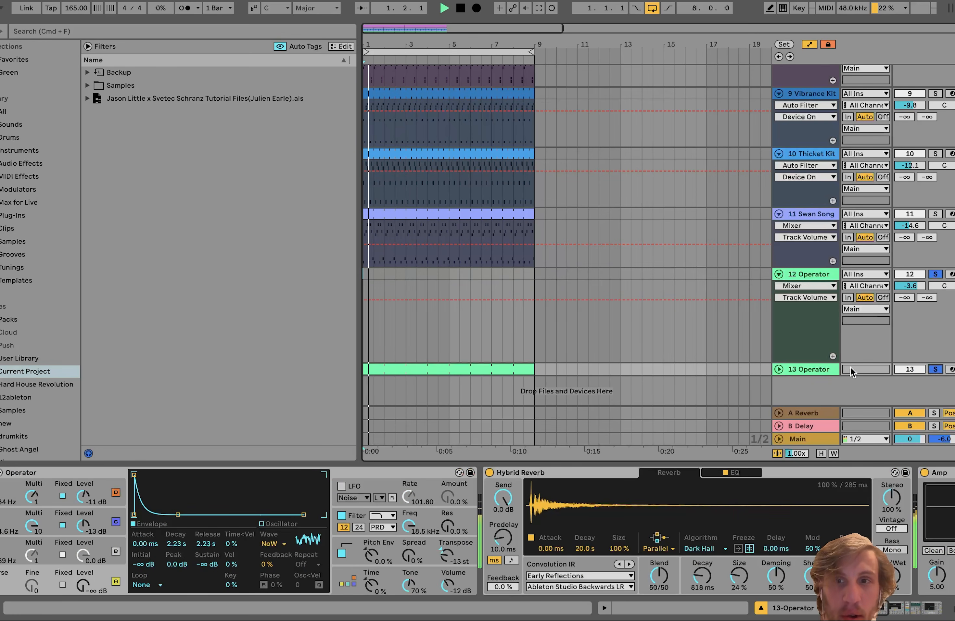
left_click(778, 370)
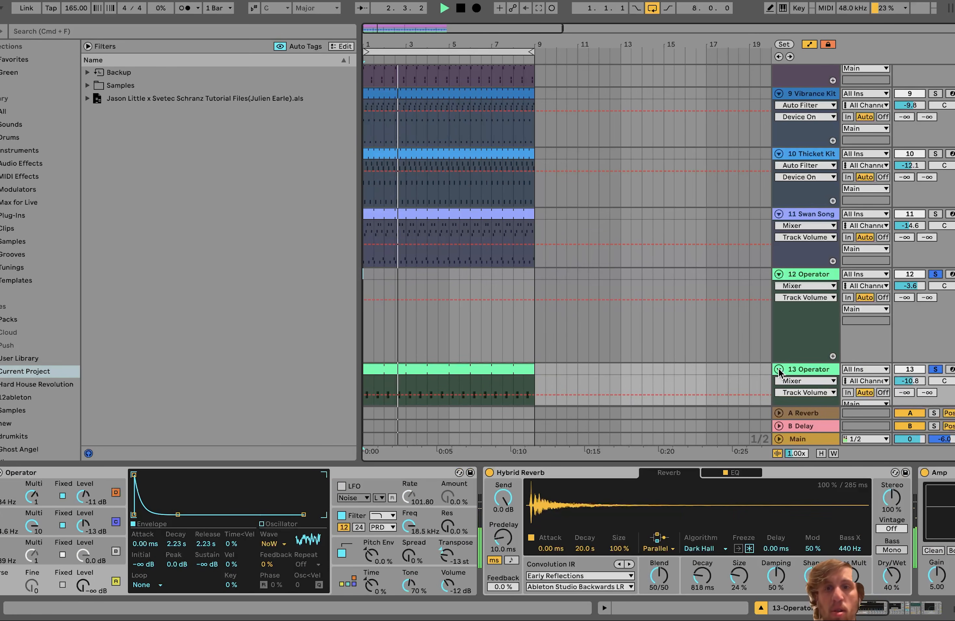
scroll(779, 369, "down", 3)
key("space")
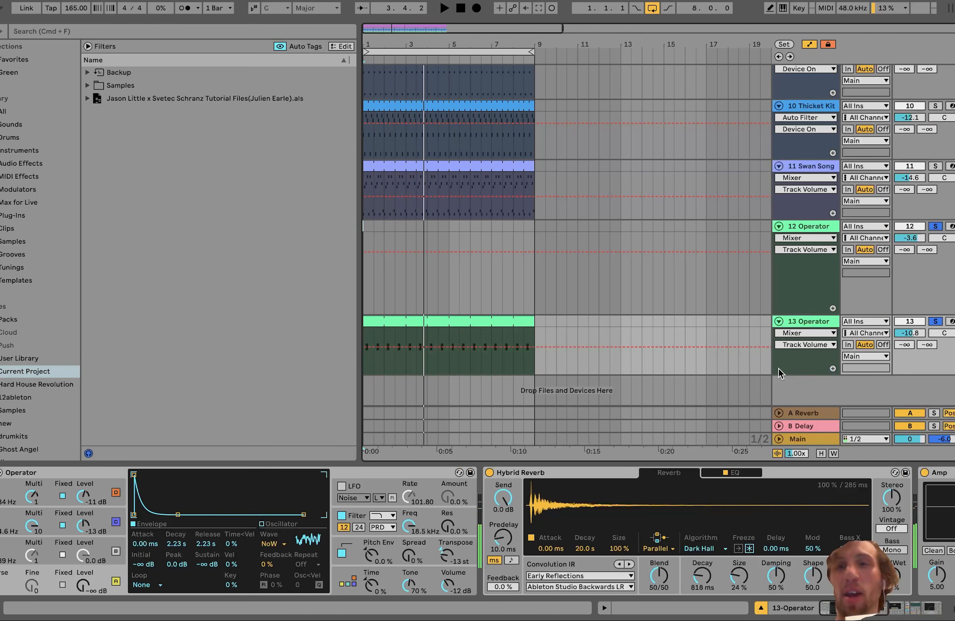
Select track 12 Operator and play it to examine its Sequencer and Operator devices.
left_click(818, 228)
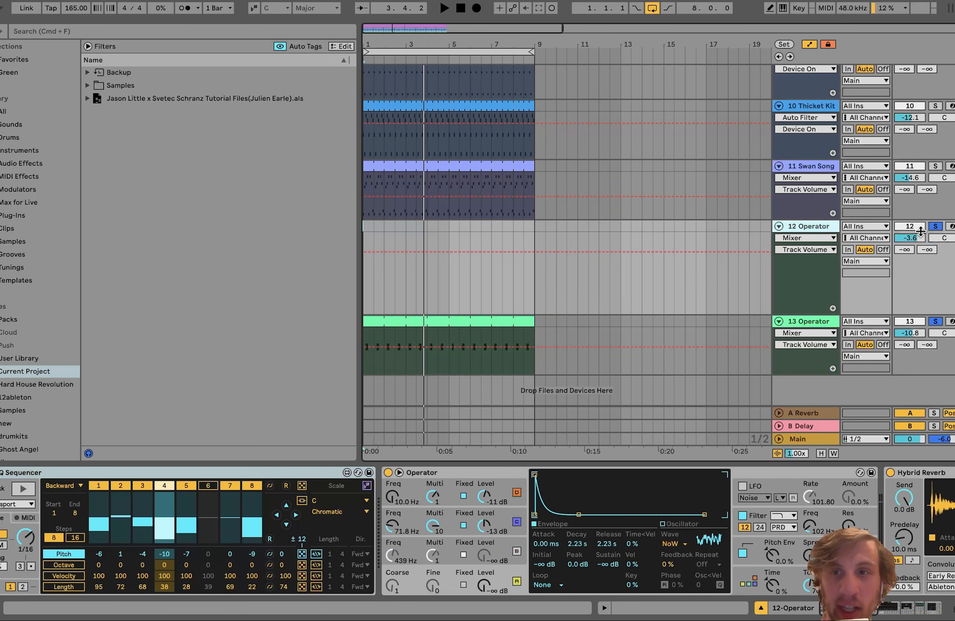
left_click(805, 219)
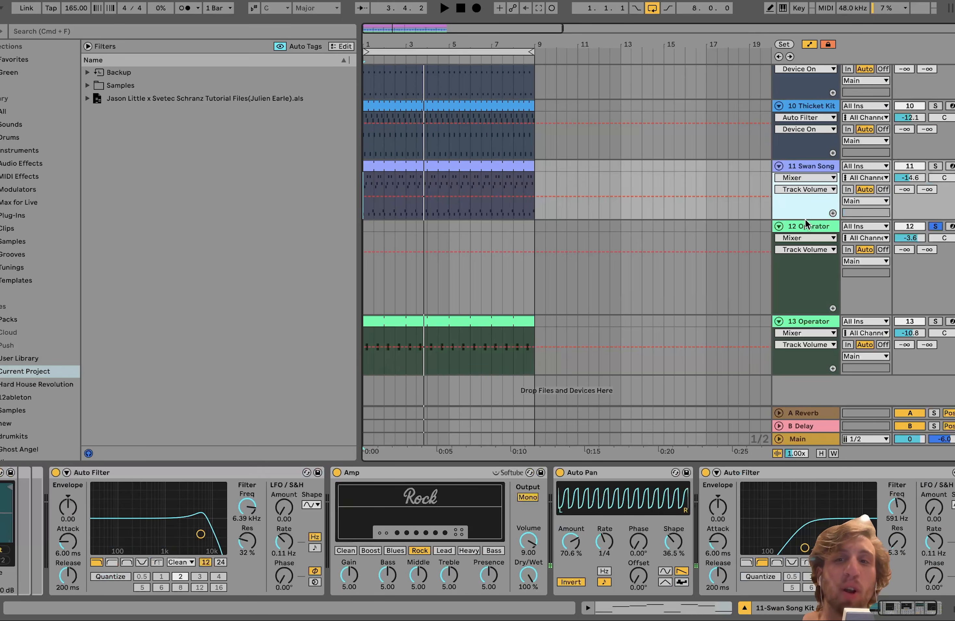
left_click(806, 226)
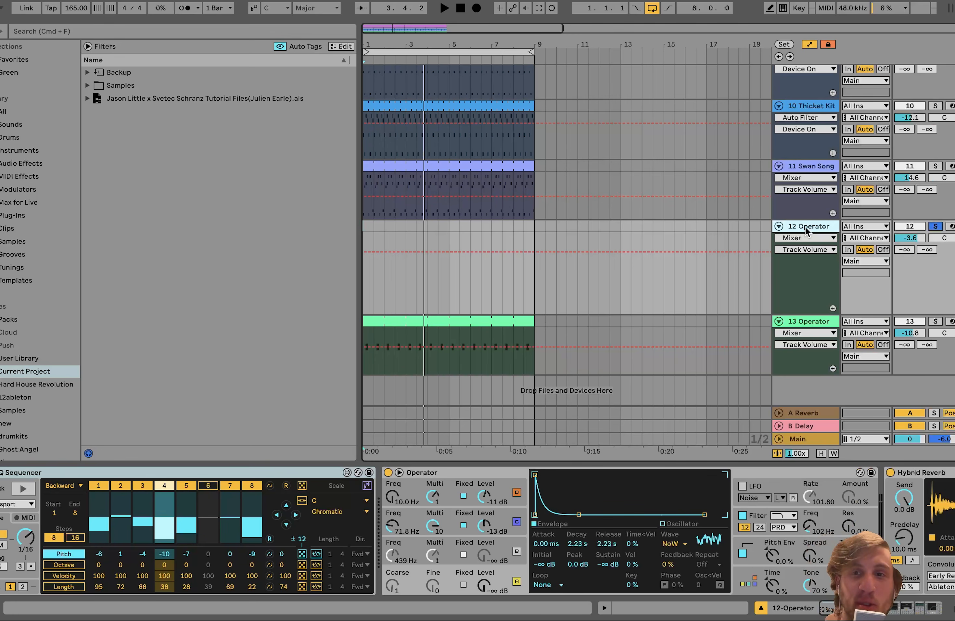
key("space")
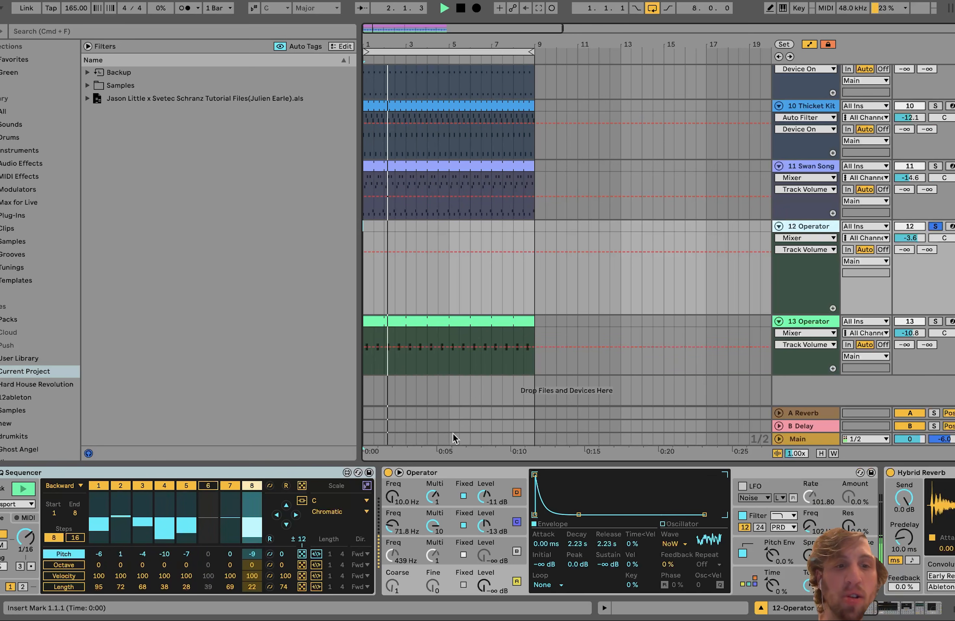
key("space")
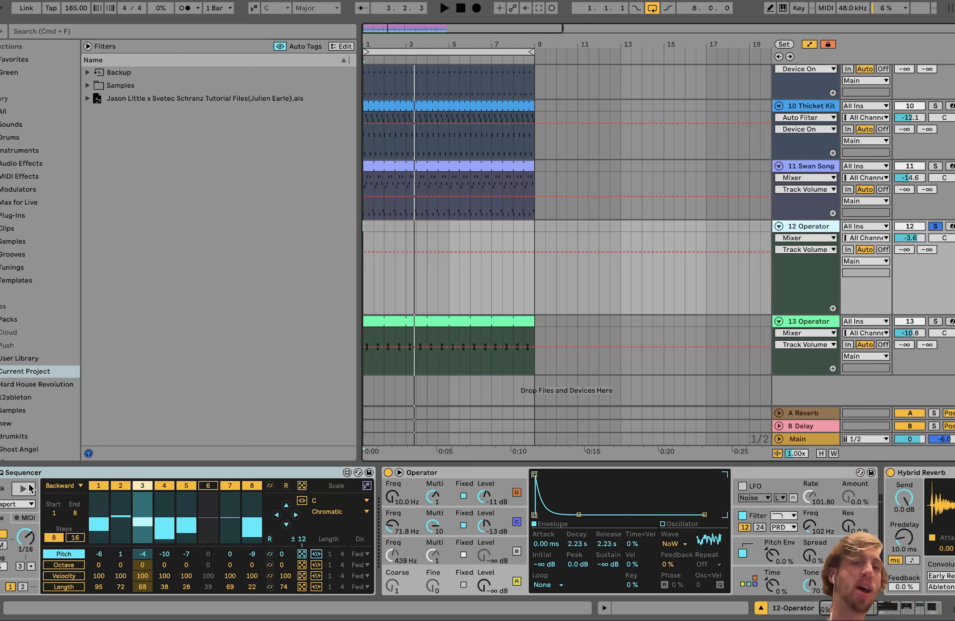
Look through the Max for Live devices and the Packs, and expand the Sequencers pack to find SQ Sequencer.
left_click(9, 202)
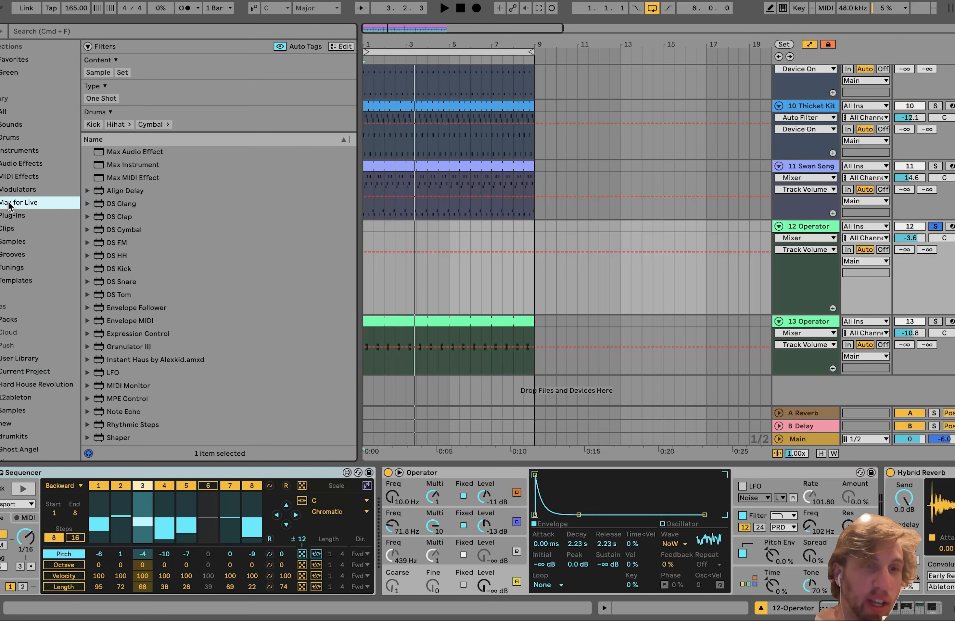
left_click(10, 320)
left_click(86, 112)
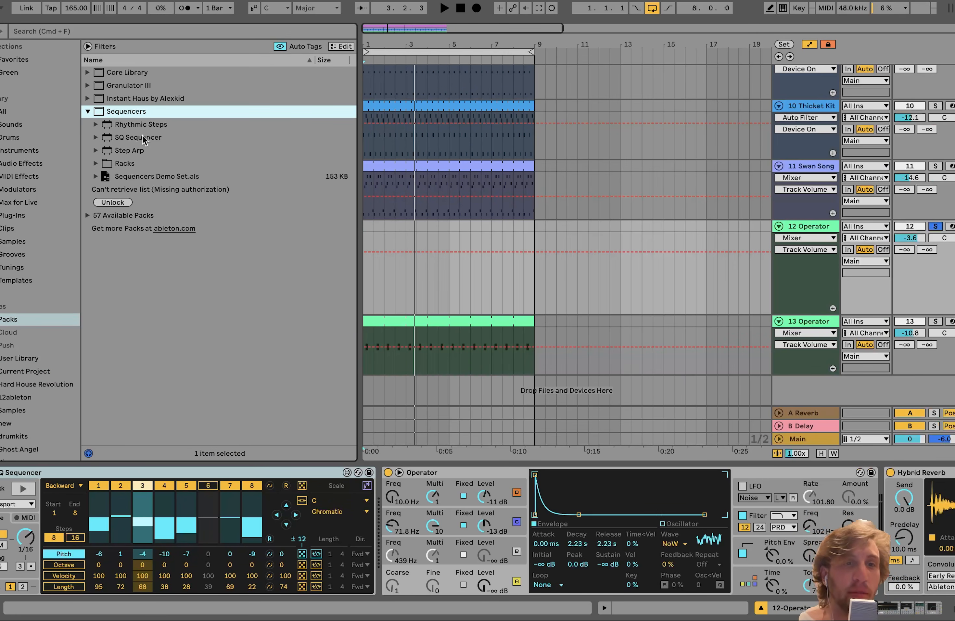
List the library samples, play the 12 Operator sequence once more, and return to the list of Max for Live devices.
left_click(16, 241)
key("space")
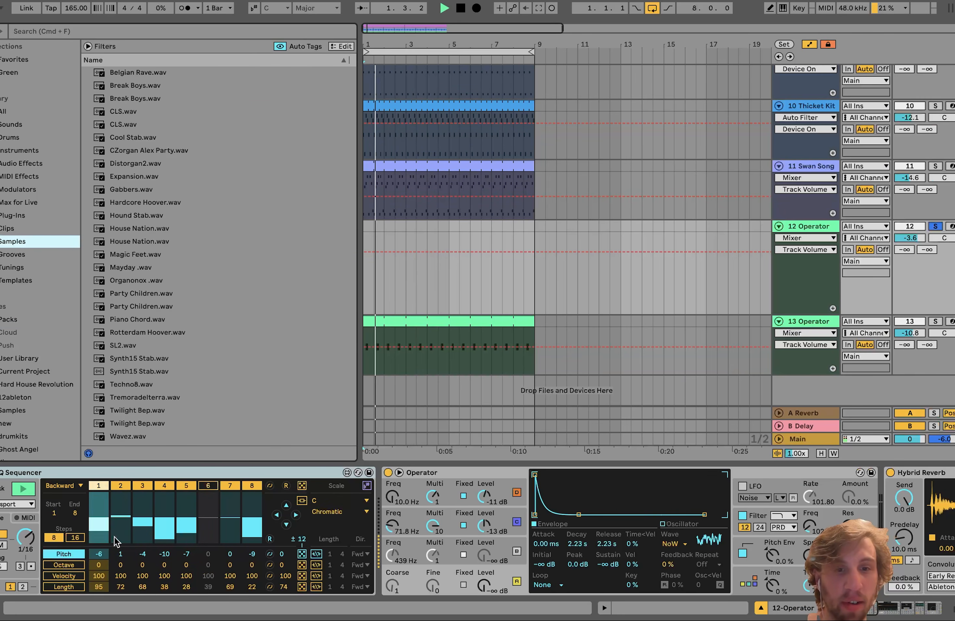
key("space")
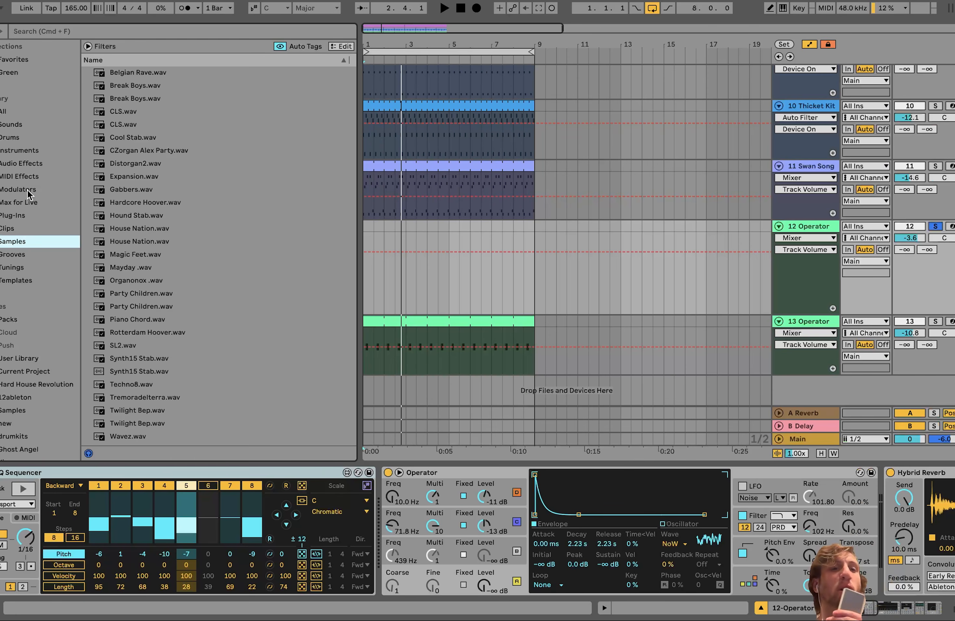
left_click(23, 201)
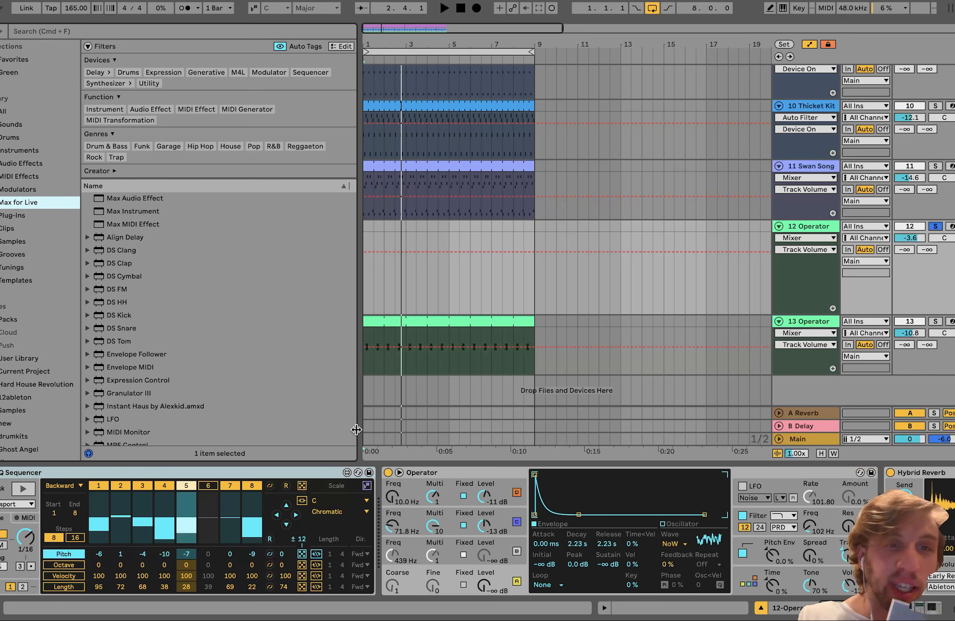
Duplicate track 12 Operator and replace the copy's sequencer with a fresh SQ Sequencer from the Max for Live devices.
left_click(806, 222)
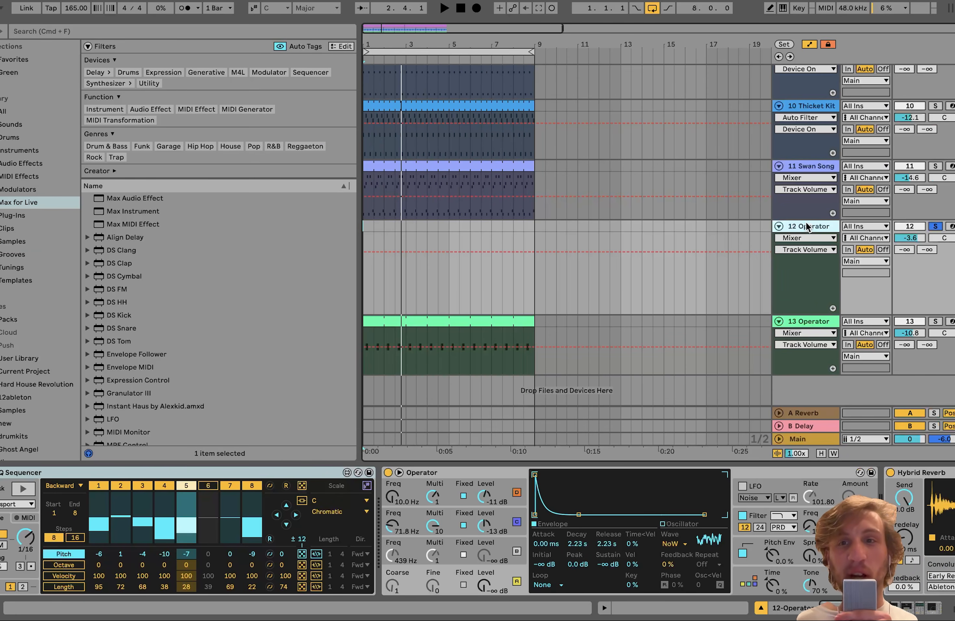
key("super+d")
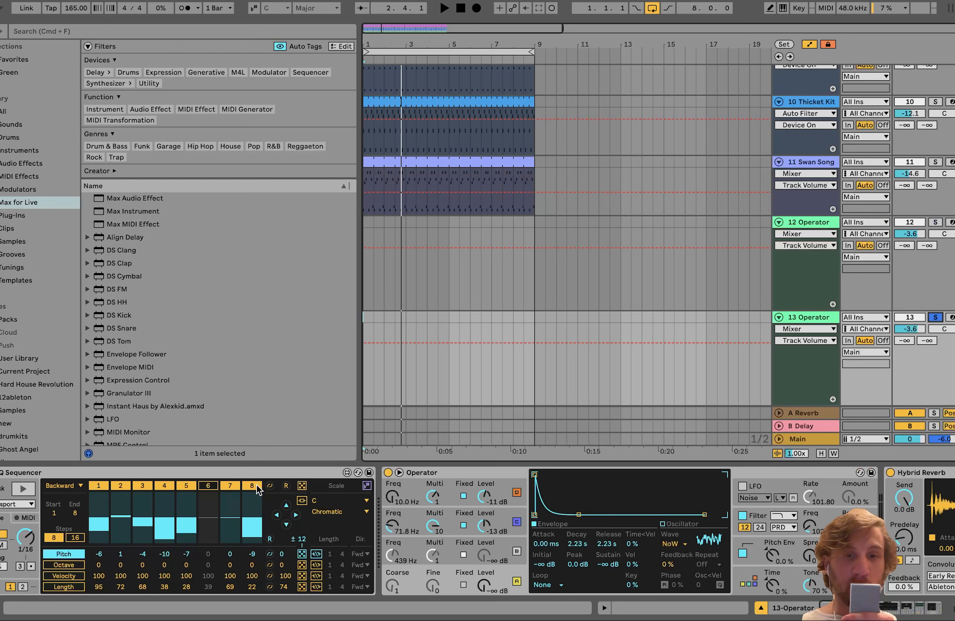
left_click(279, 471)
key("Delete")
scroll(207, 350, "down", 5)
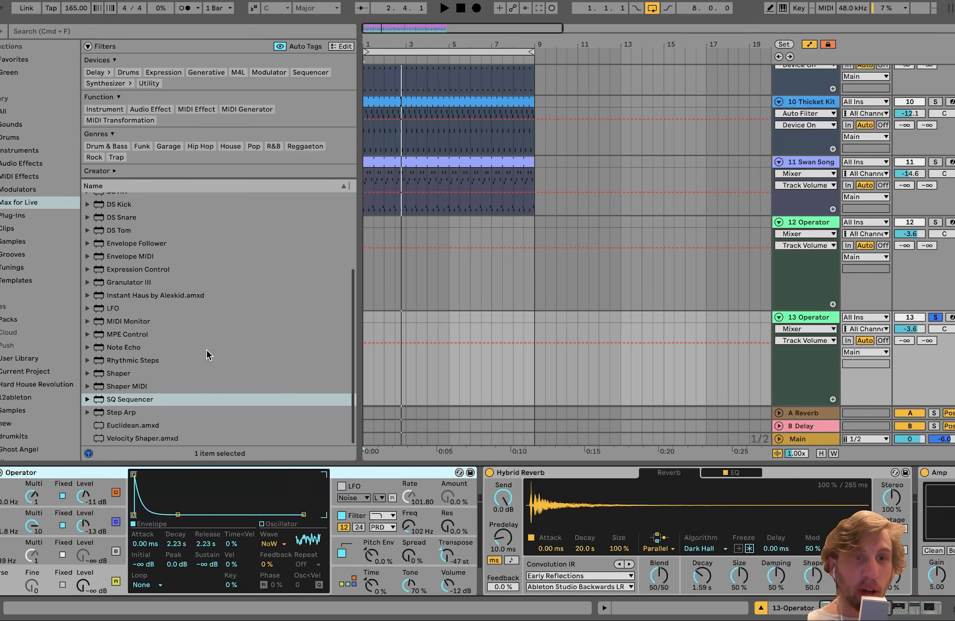
double_click(119, 398)
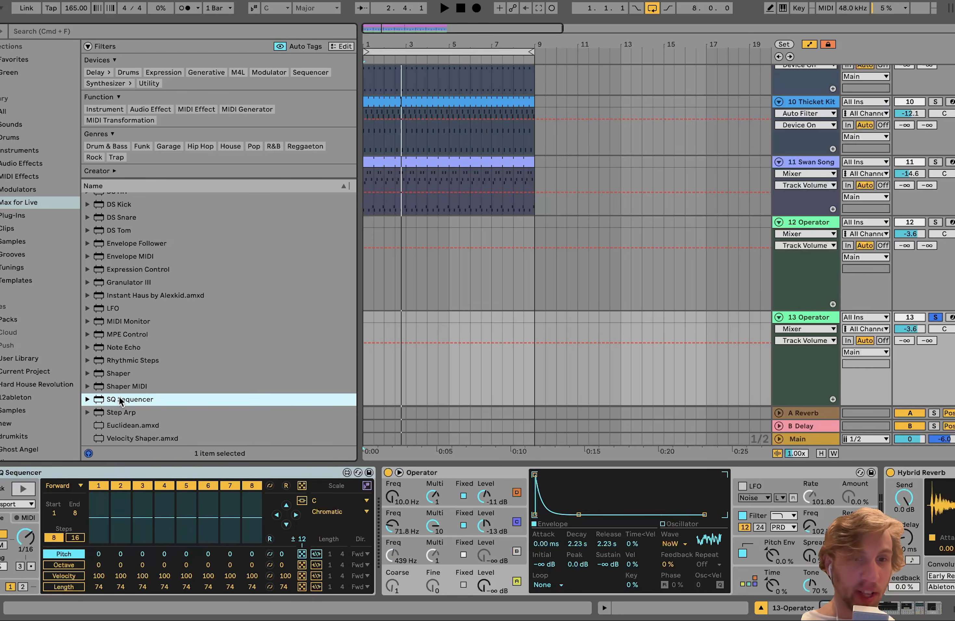
Randomize the active steps, pitches and note lengths of the fresh sequencer, and play the resulting pattern.
left_click(302, 486)
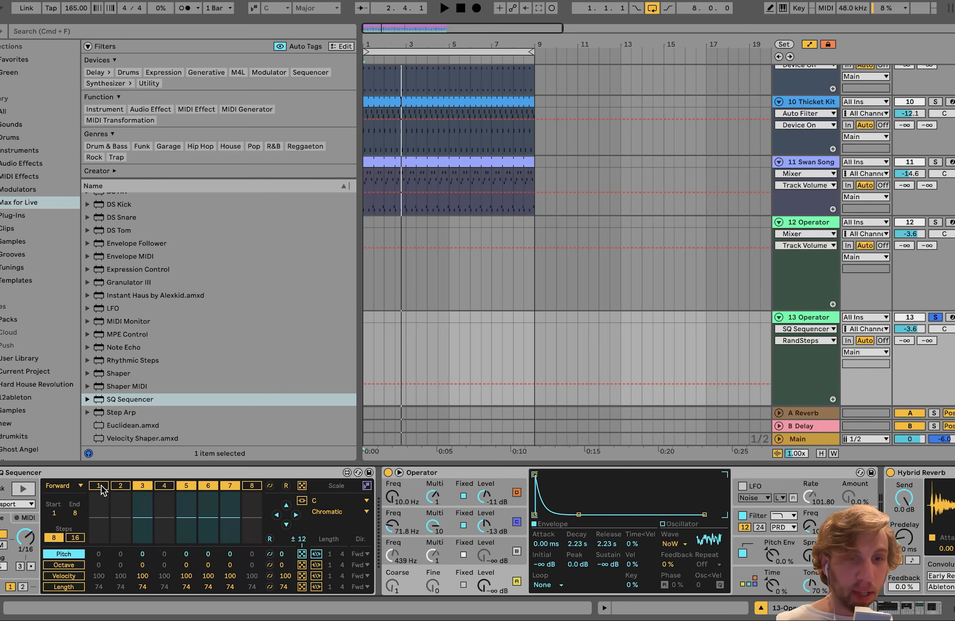
left_click(302, 486)
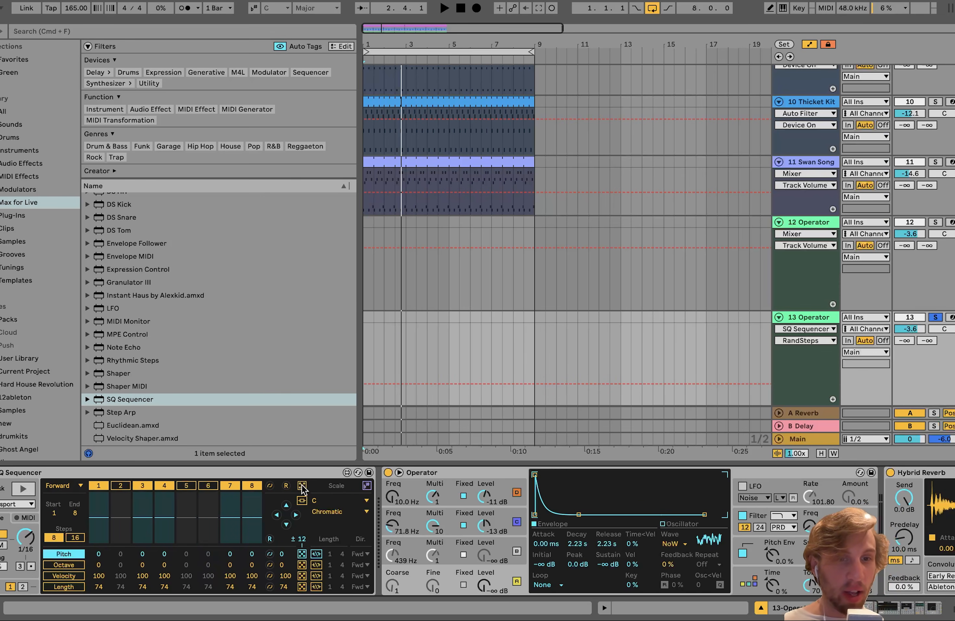
key("space")
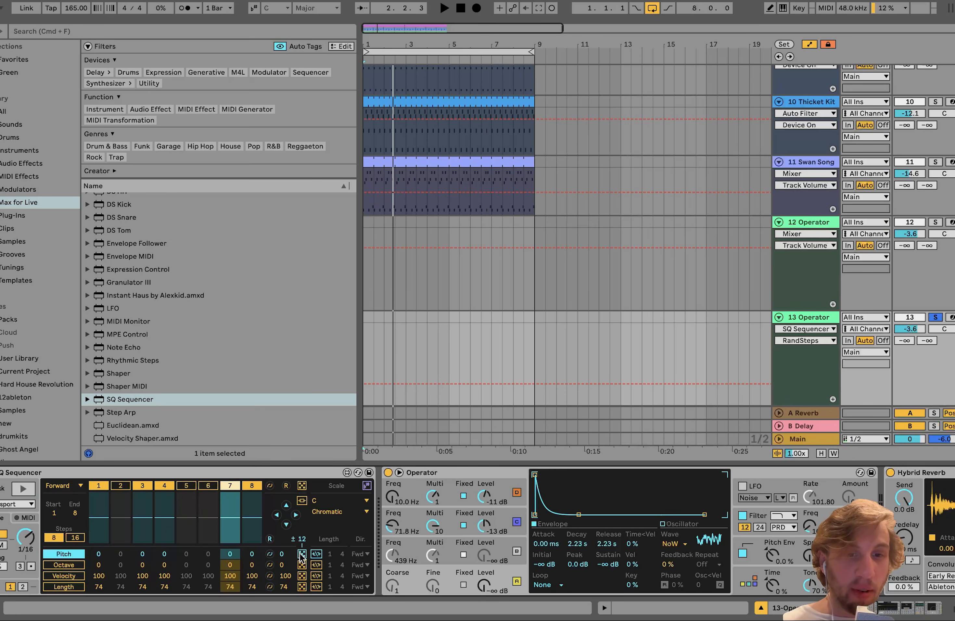
left_click(302, 555)
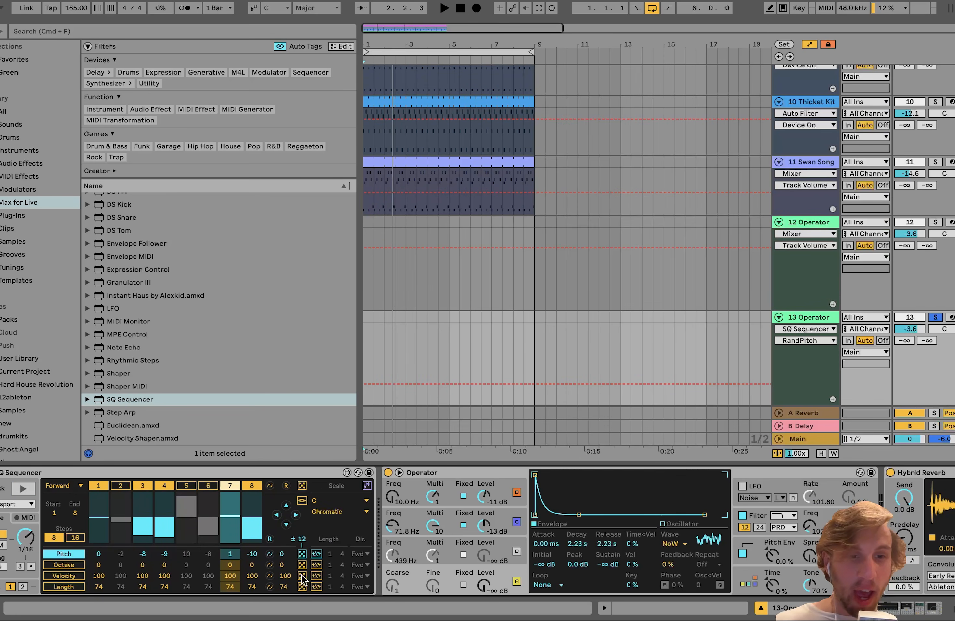
left_click(302, 587)
key("space")
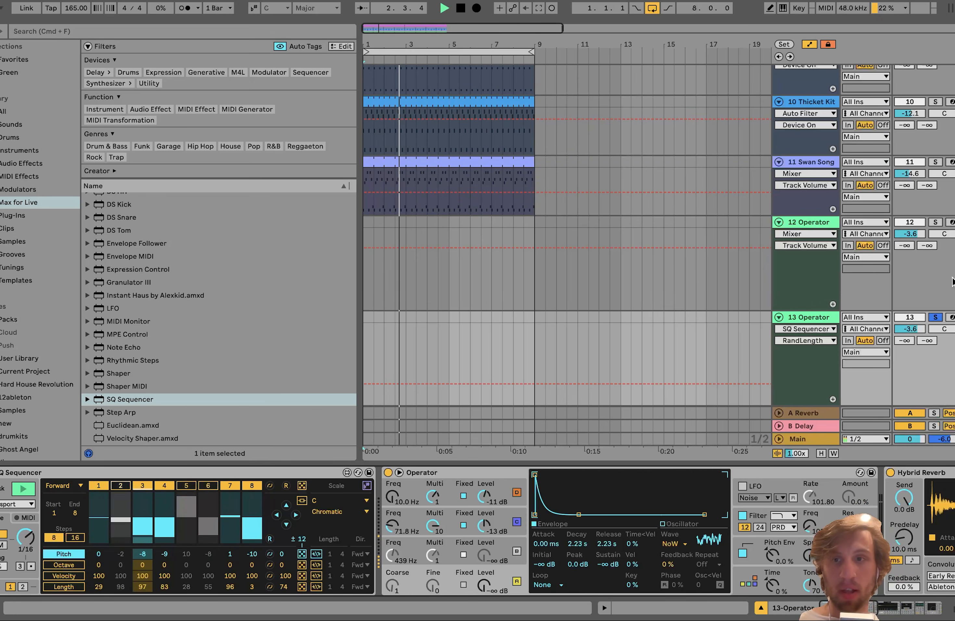
Solo track 14 Operator alongside the duplicated track during playback, stop playback, and unsolo track 14.
scroll(942, 287, "down", 4)
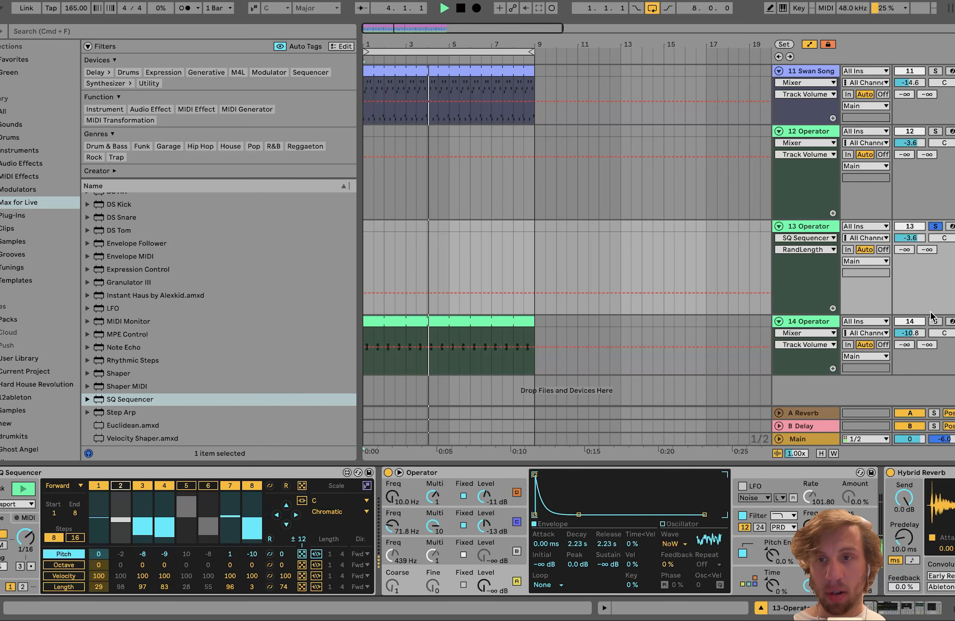
left_click(935, 322)
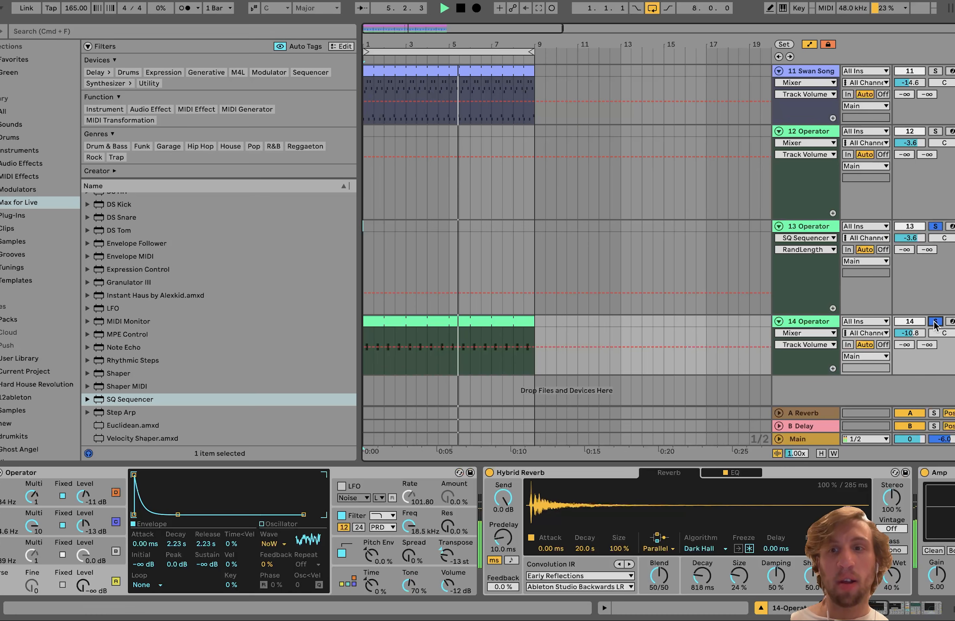
key("space")
left_click(935, 322)
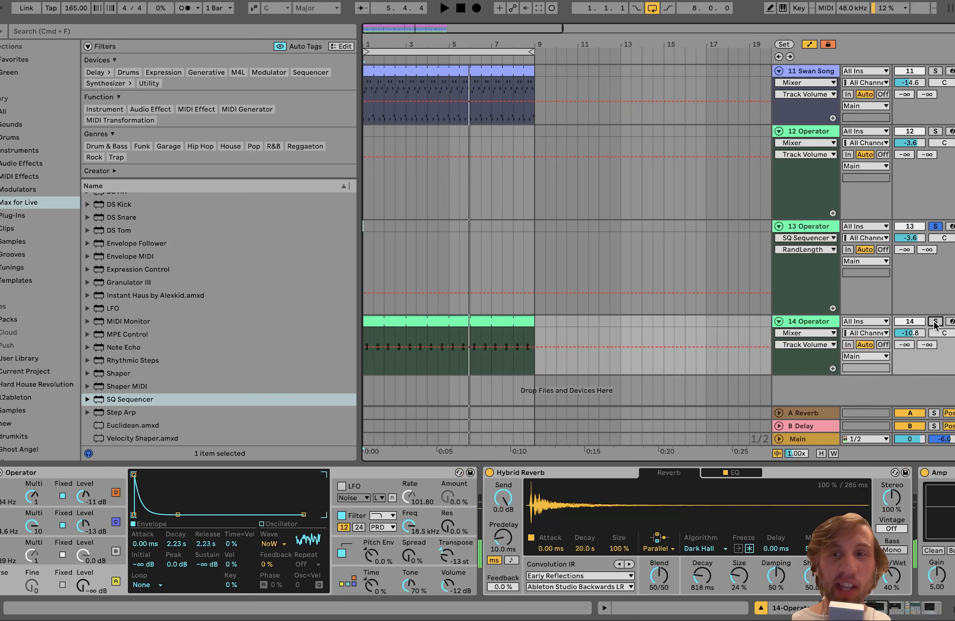
Solo the original track 12 Operator and delete the duplicated Operator track below it.
left_click(810, 227)
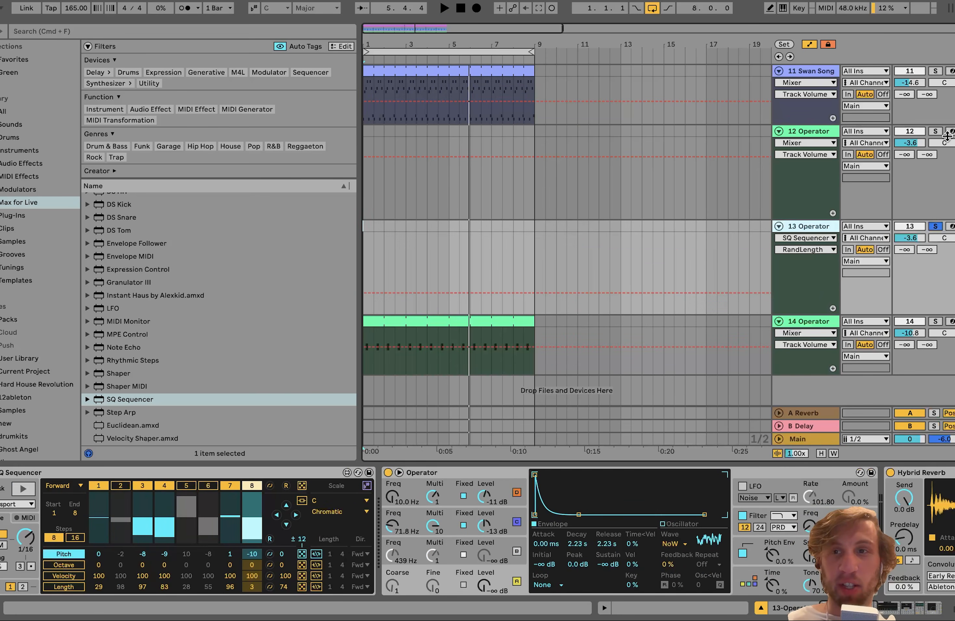
left_click(935, 131)
left_click(813, 227)
key("Delete")
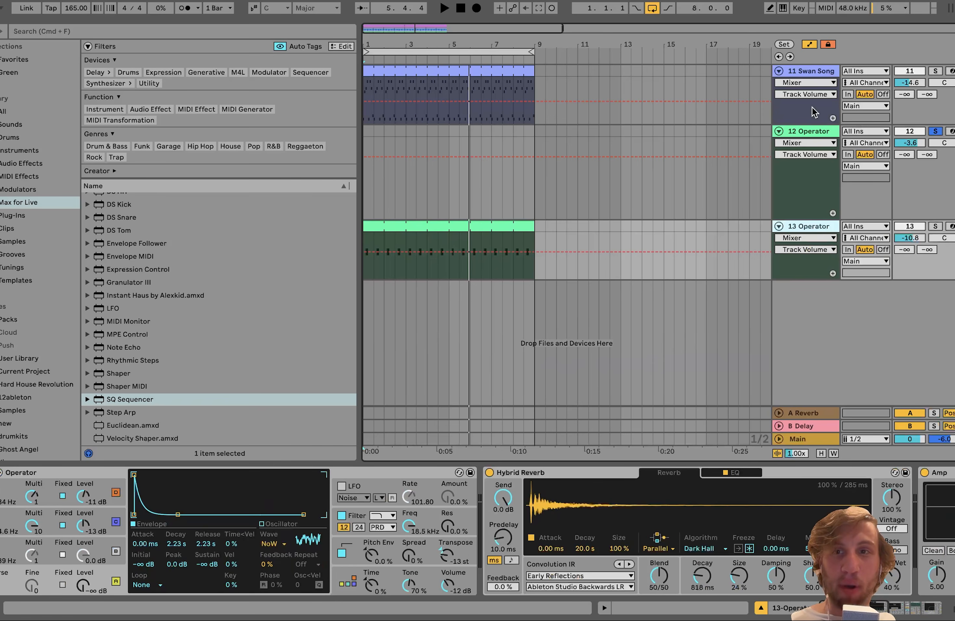
Select and play track 12 Operator to examine its original backward sequence.
left_click(805, 131)
key("space")
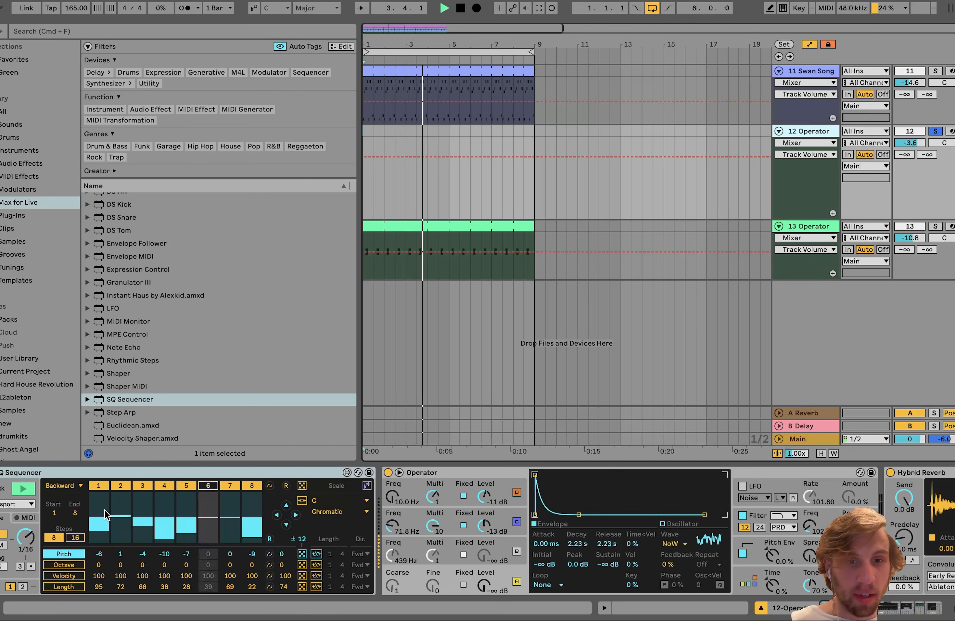
key("space")
key("space")
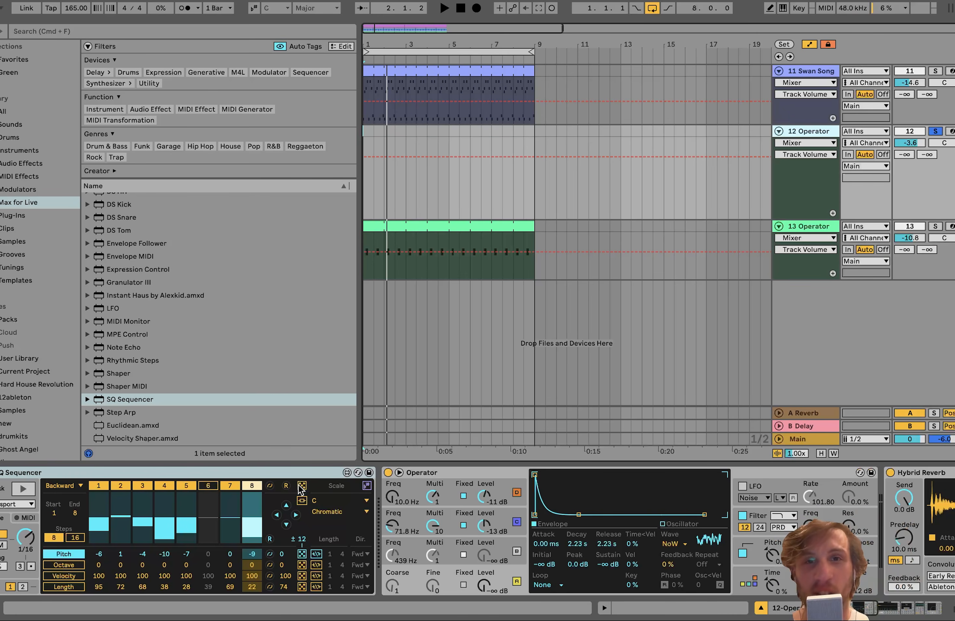
Show Operator's algorithm and modulation settings and oscillators C and D, and play track 12 to hear them.
scroll(299, 488, "right", 5)
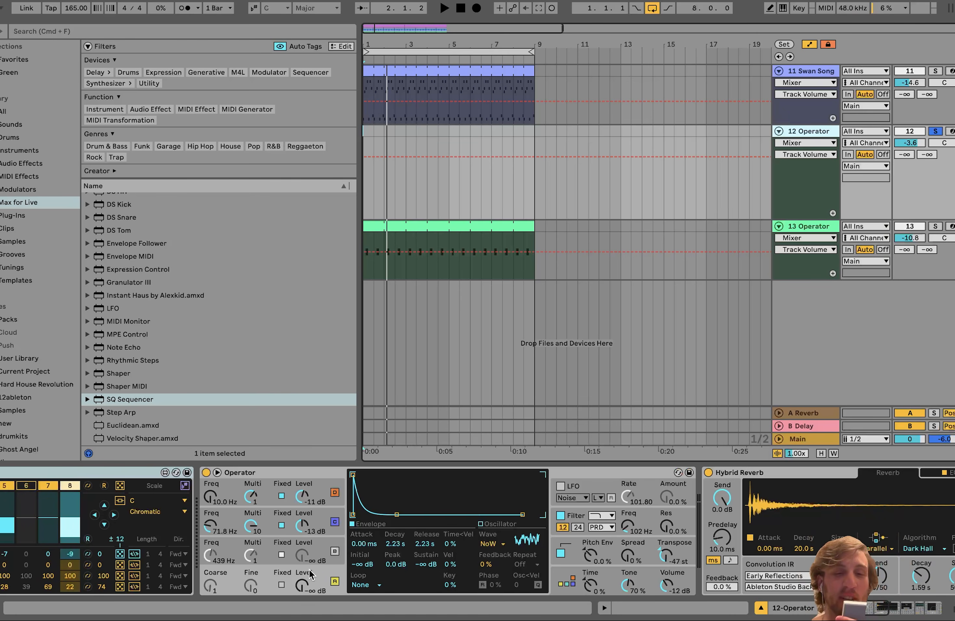
left_click(570, 585)
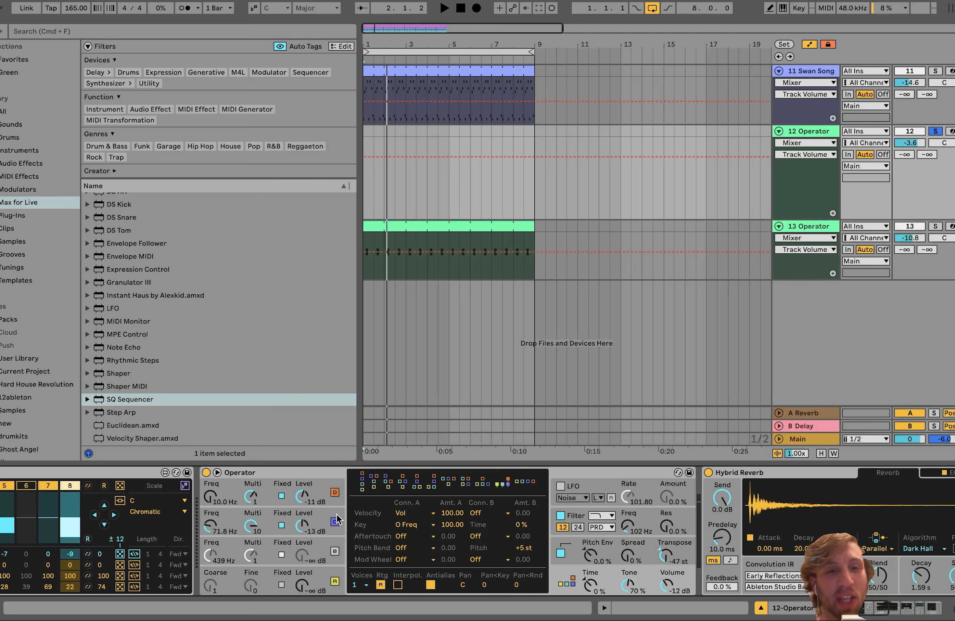
left_click(325, 509)
left_click(320, 489)
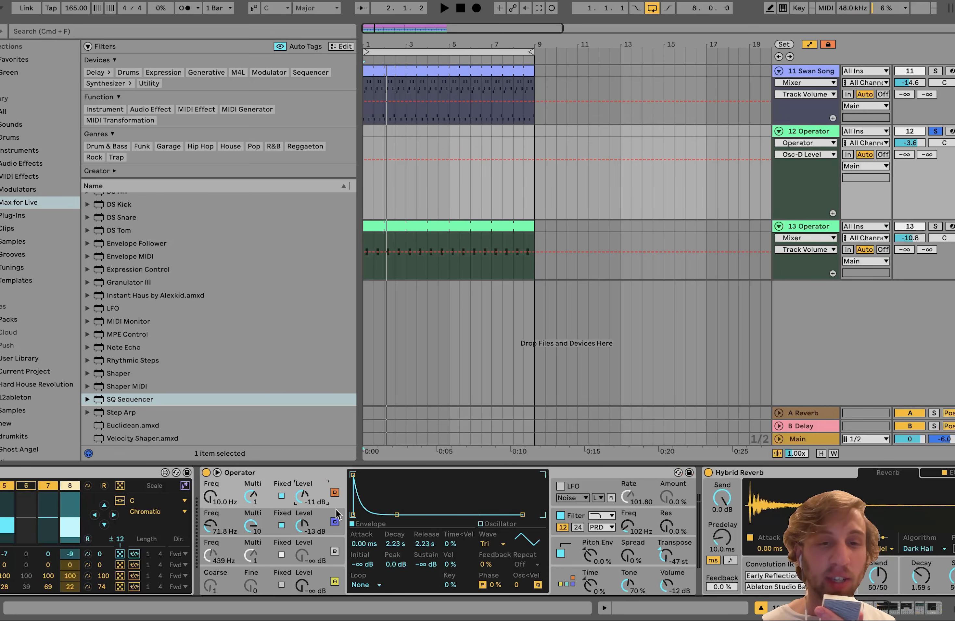
key("space")
key("space")
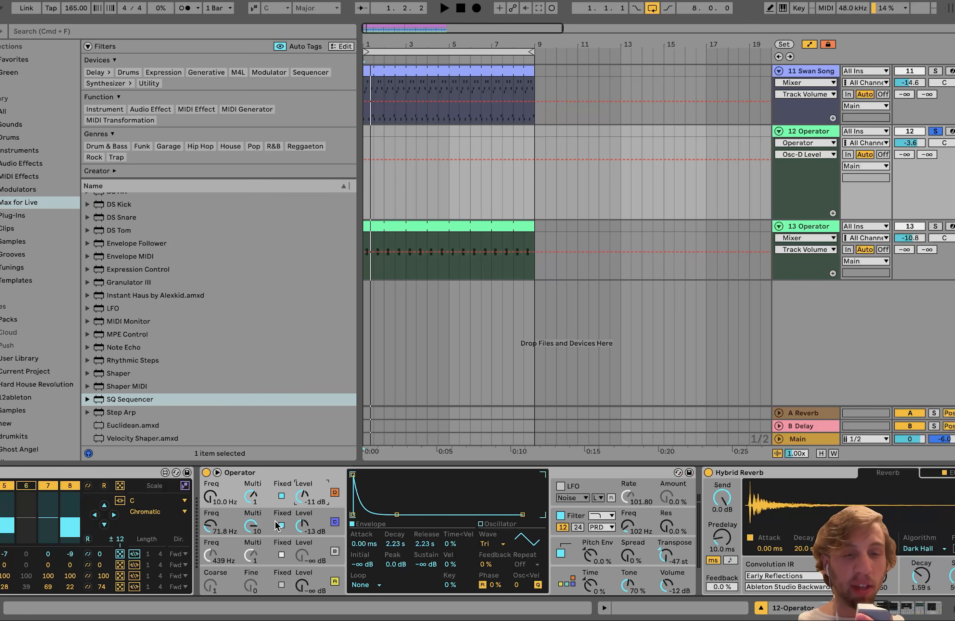
key("space")
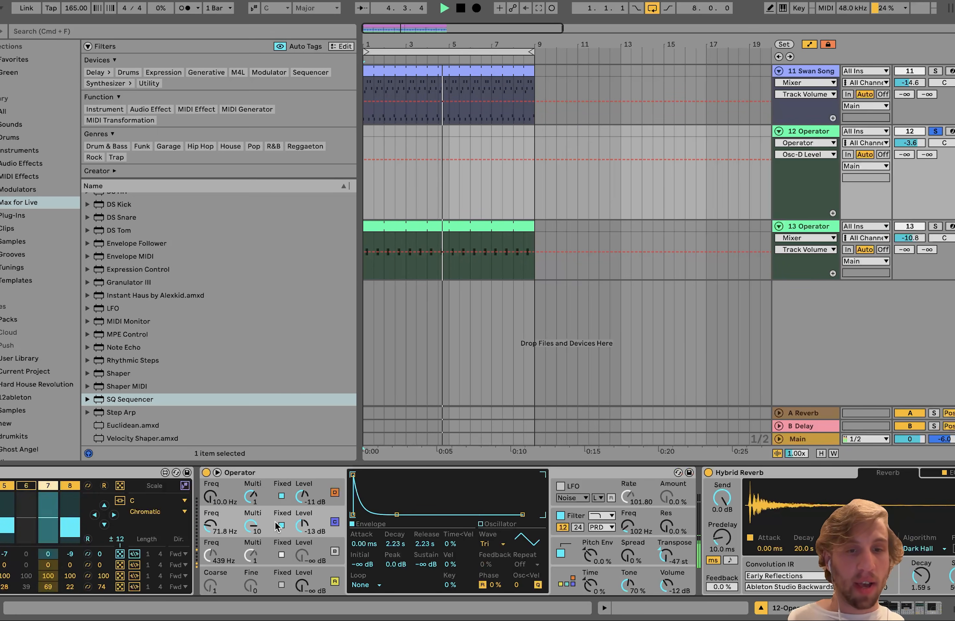
key("space")
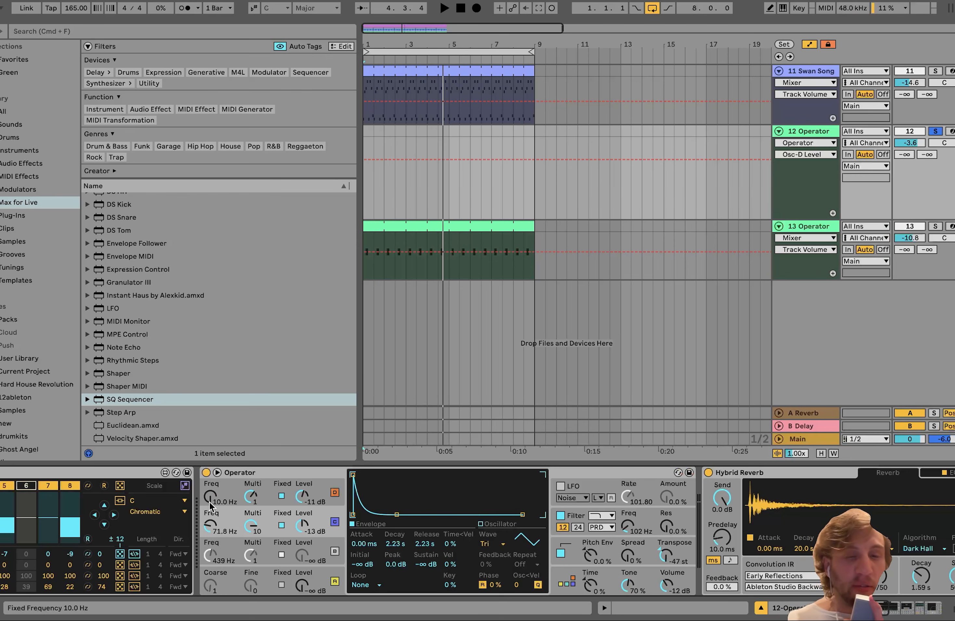
Try a higher fixed frequency on oscillator D during playback, return it to 10.0 Hz, and toggle track 12's solo.
key("space")
left_click_drag(210, 501, 210, 474)
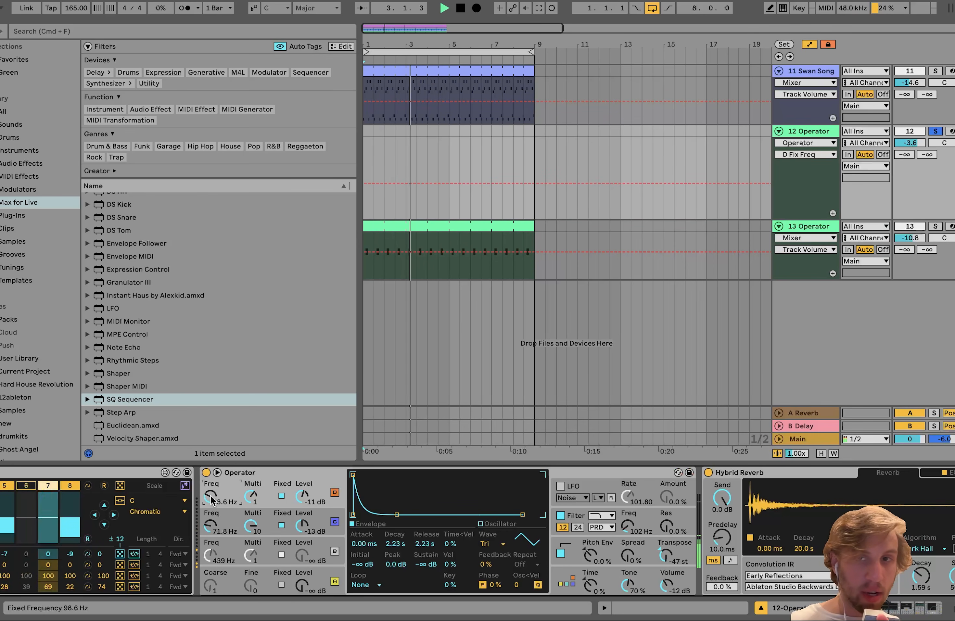
left_click(934, 132)
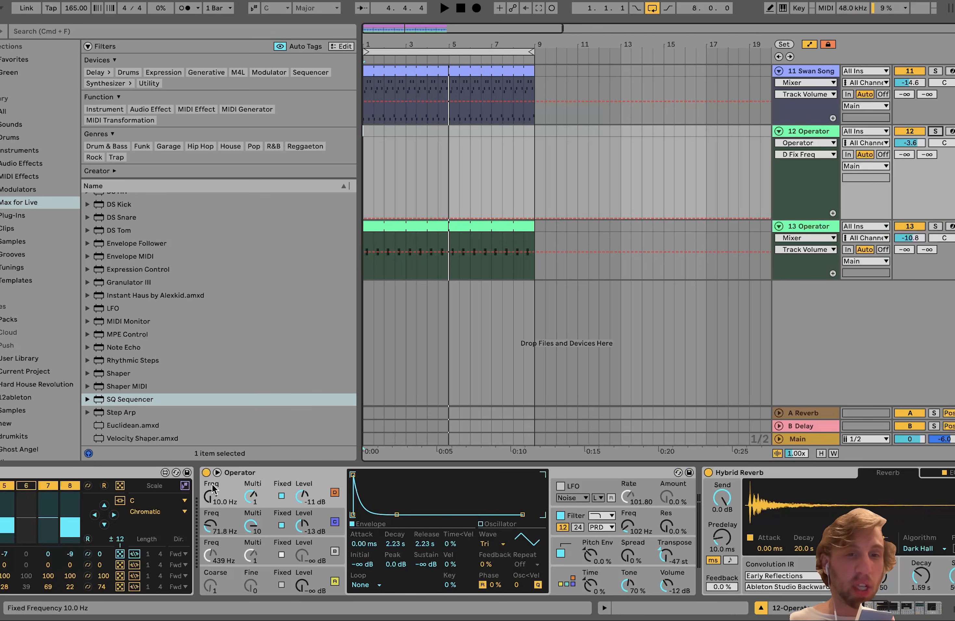
key("space")
left_click(935, 131)
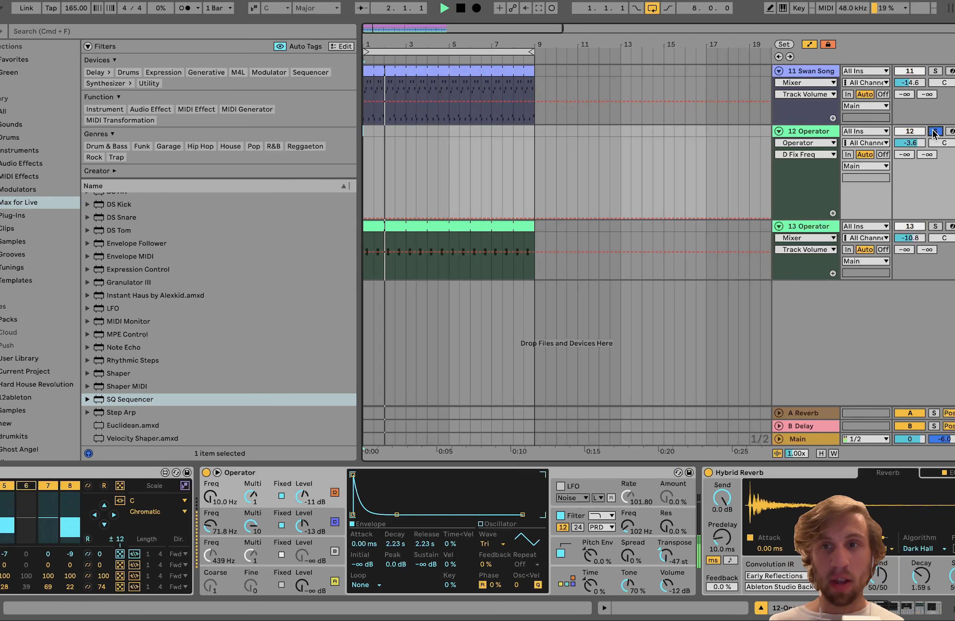
key("space")
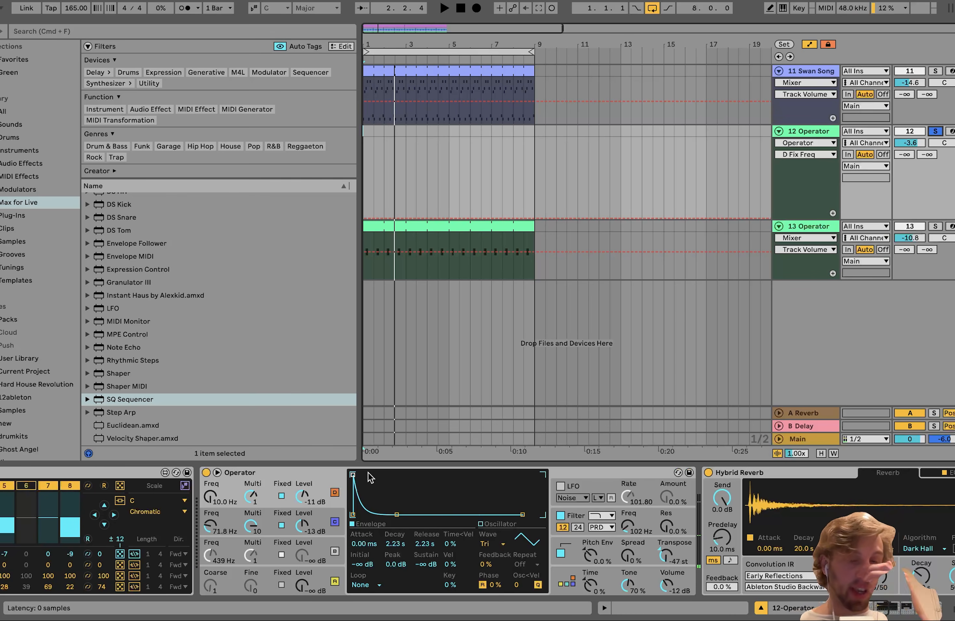
Play track 12 and show the settings of Operator's oscillator C and its filter envelope.
key("space")
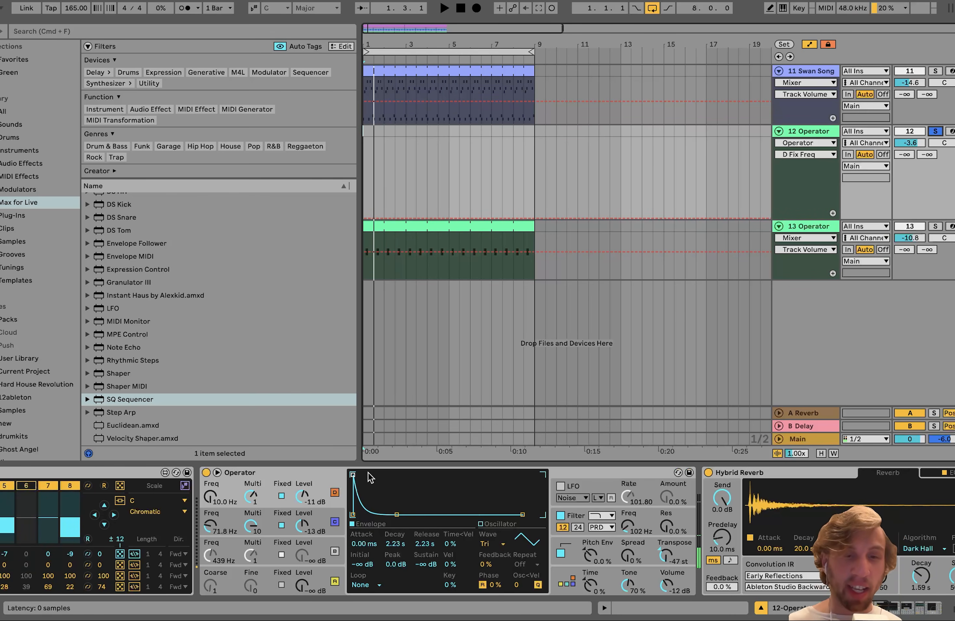
left_click(323, 521)
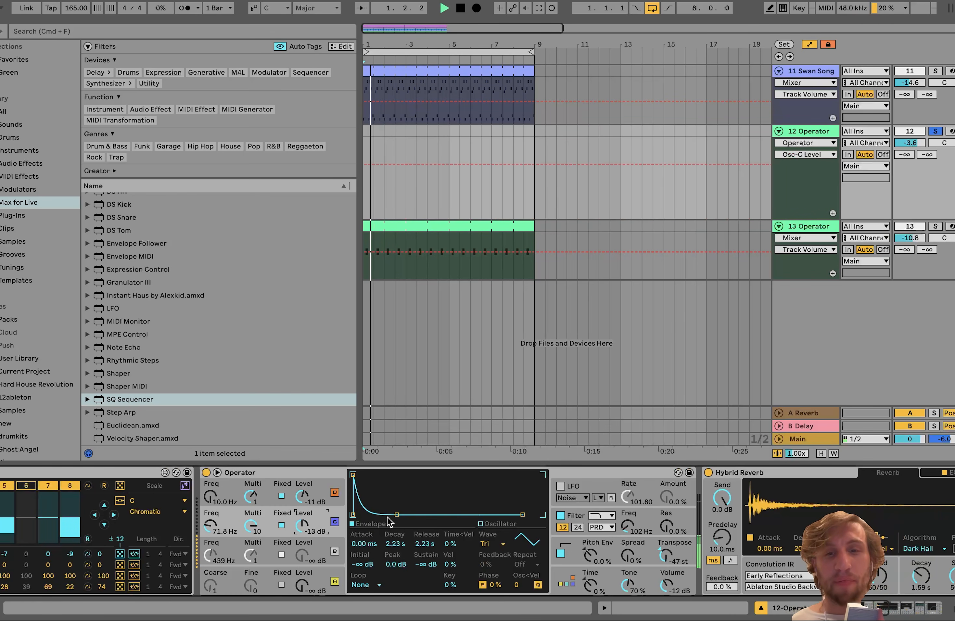
left_click(574, 516)
key("space")
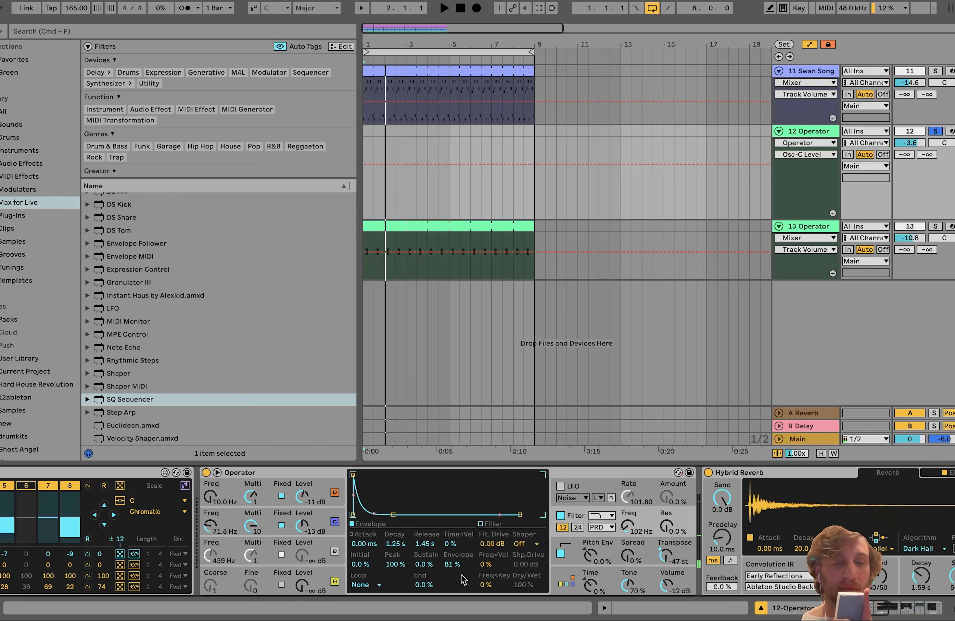
Switch Operator's filter off and back on during playback to compare the sound with and without it.
key("space")
left_click(561, 515)
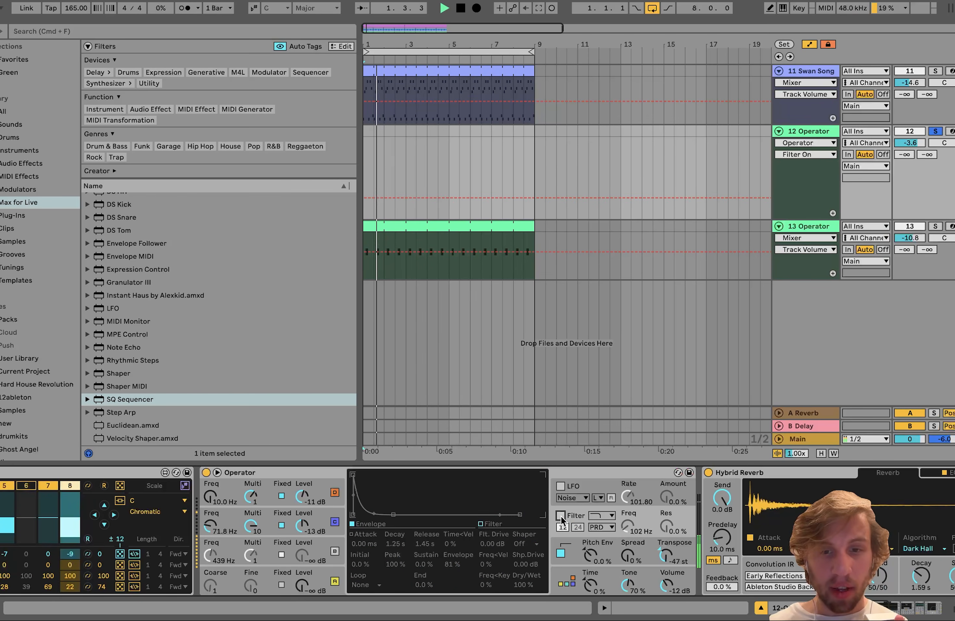
left_click(562, 516)
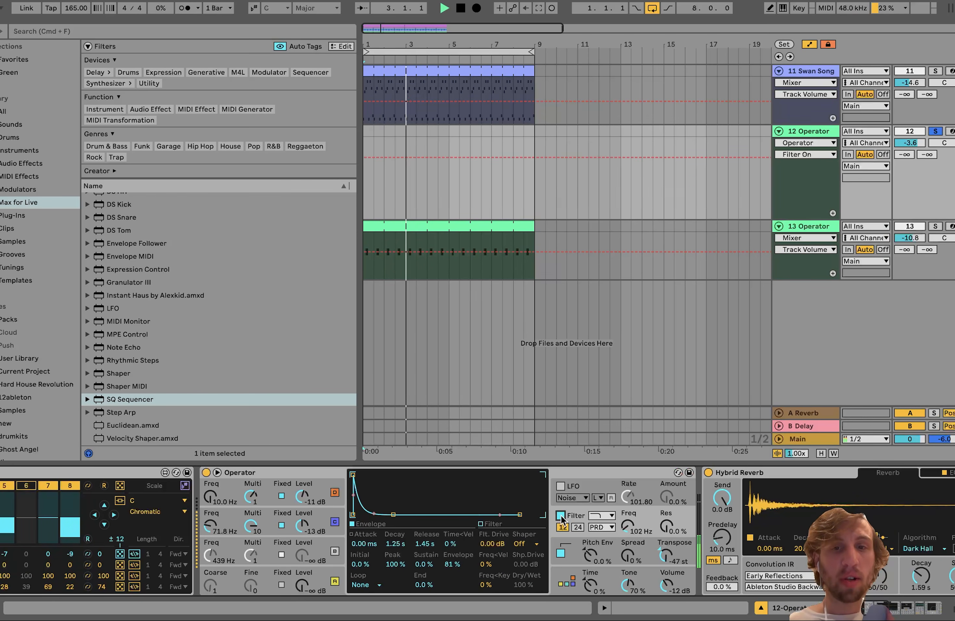
key("space")
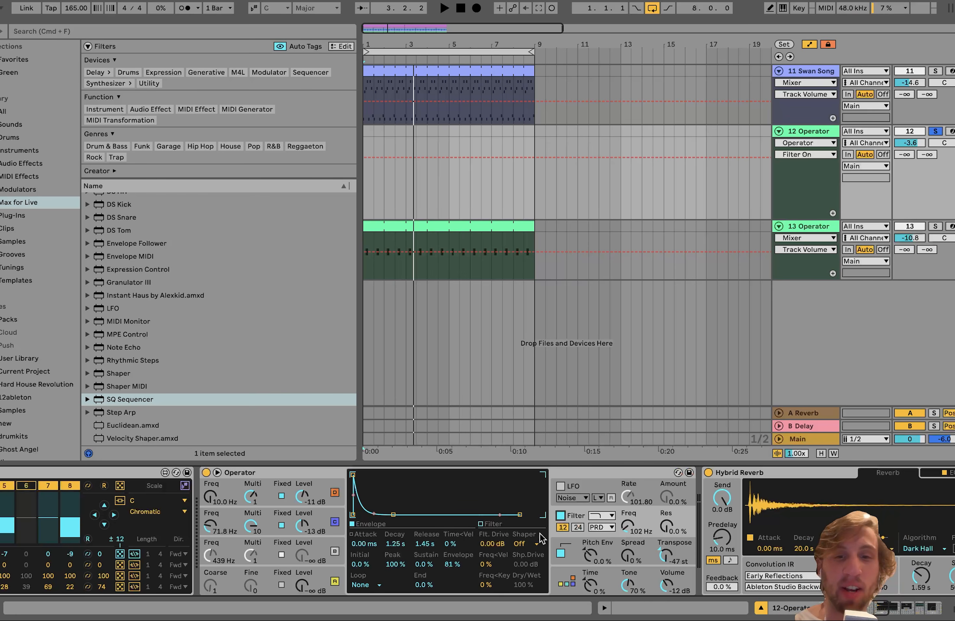
Replay track 12 and examine the Hybrid Reverb and Amp devices that follow Operator in the chain.
key("space")
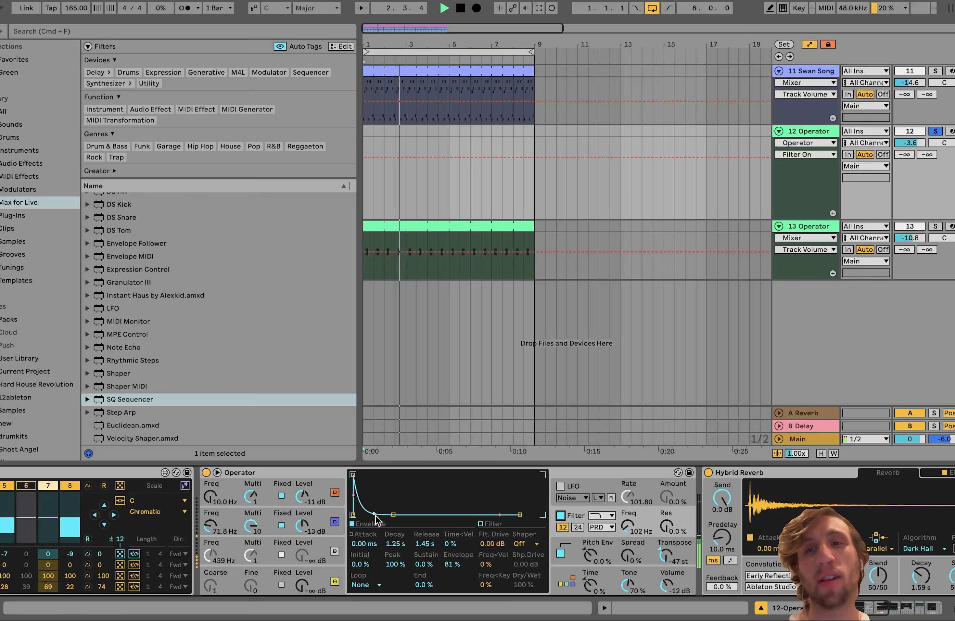
key("space")
scroll(647, 587, "right", 5)
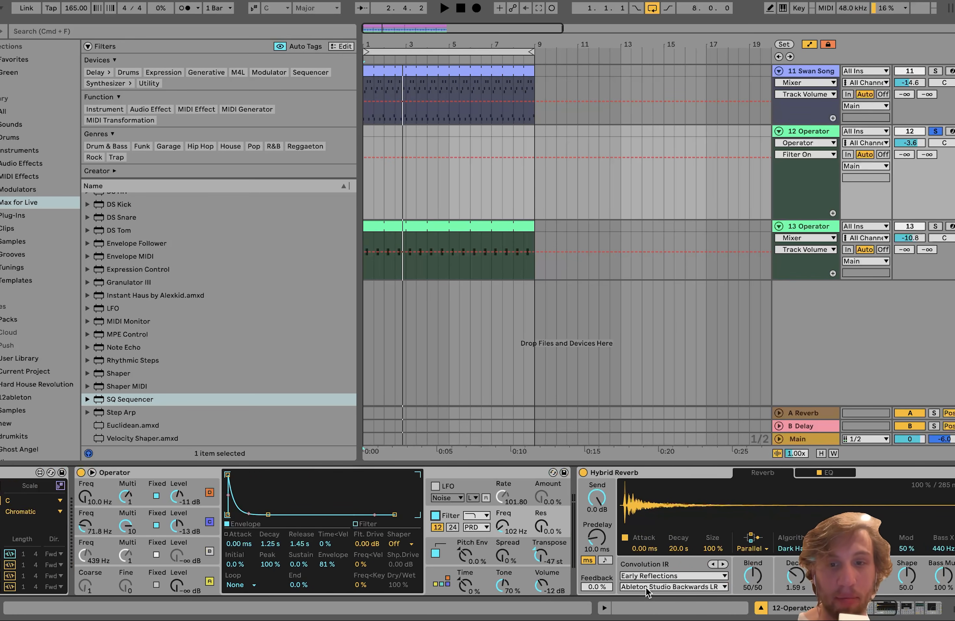
key("space")
scroll(611, 588, "right", 15)
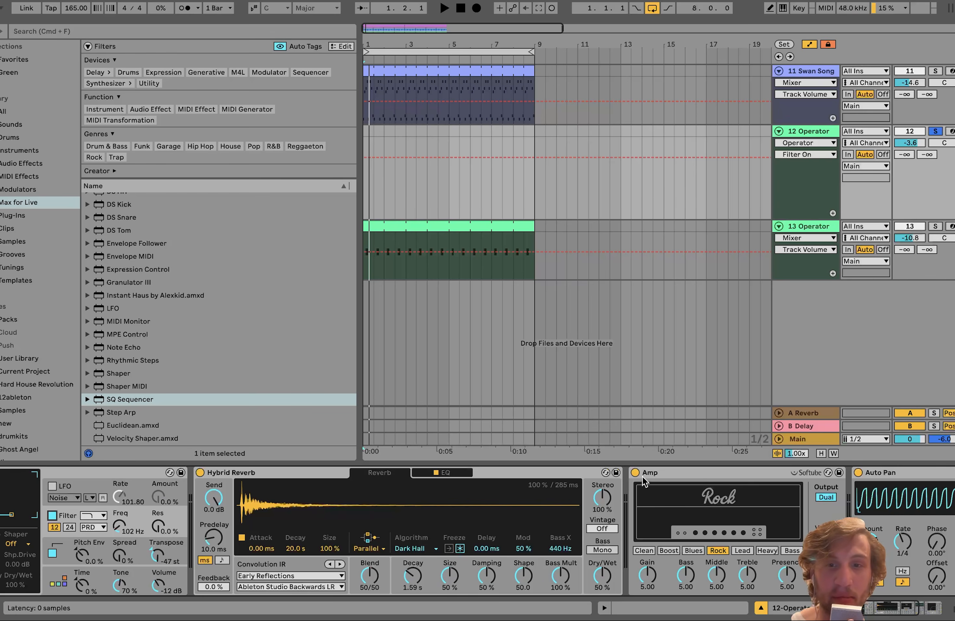
Compare track 12 with Amp and Hybrid Reverb switched off and back on, and show its Auto Pan and Auto Filter devices.
left_click(633, 473)
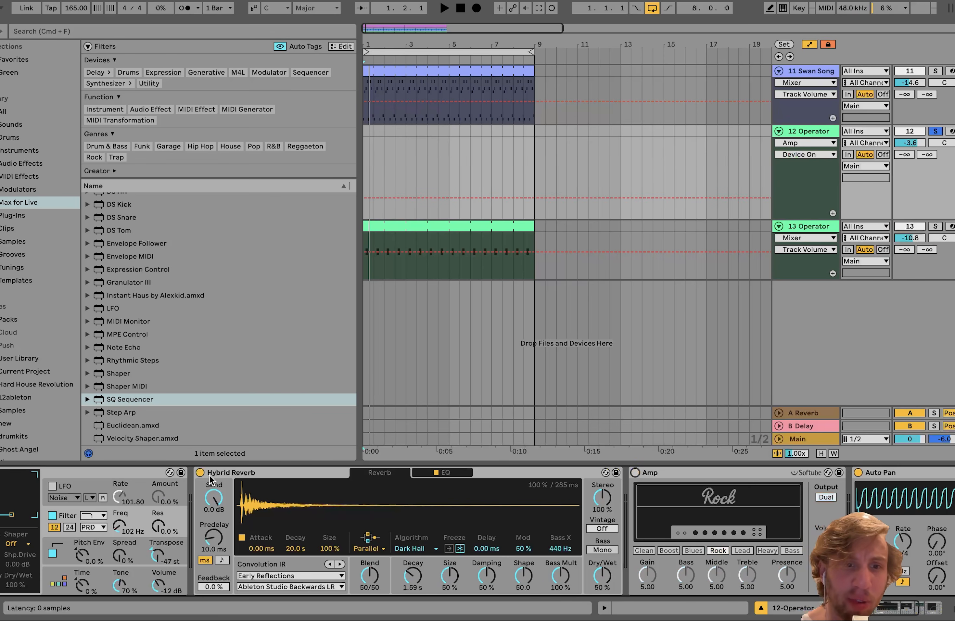
left_click(200, 472)
left_click(200, 473)
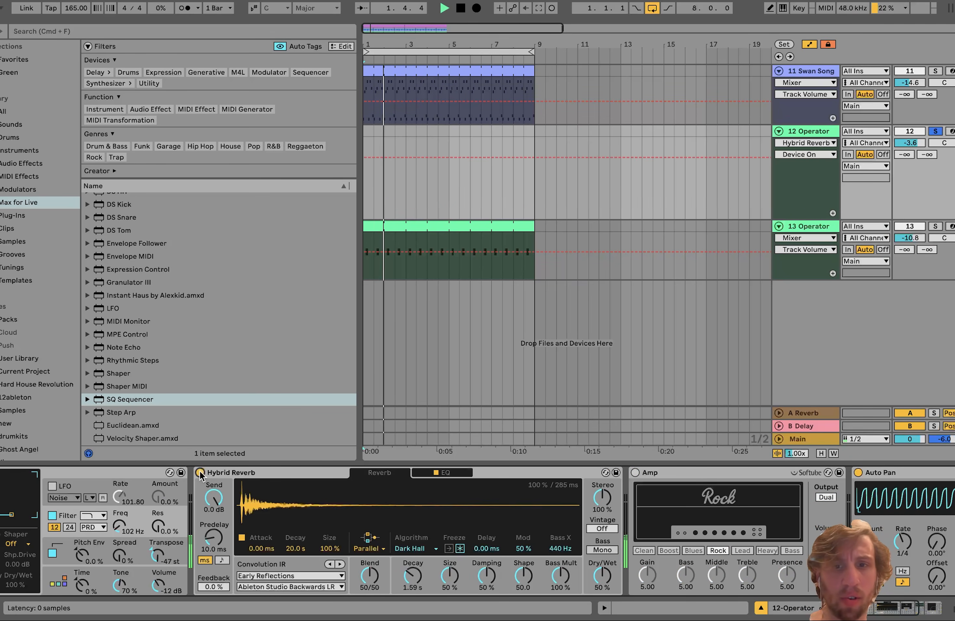
left_click(637, 473)
left_click(636, 472)
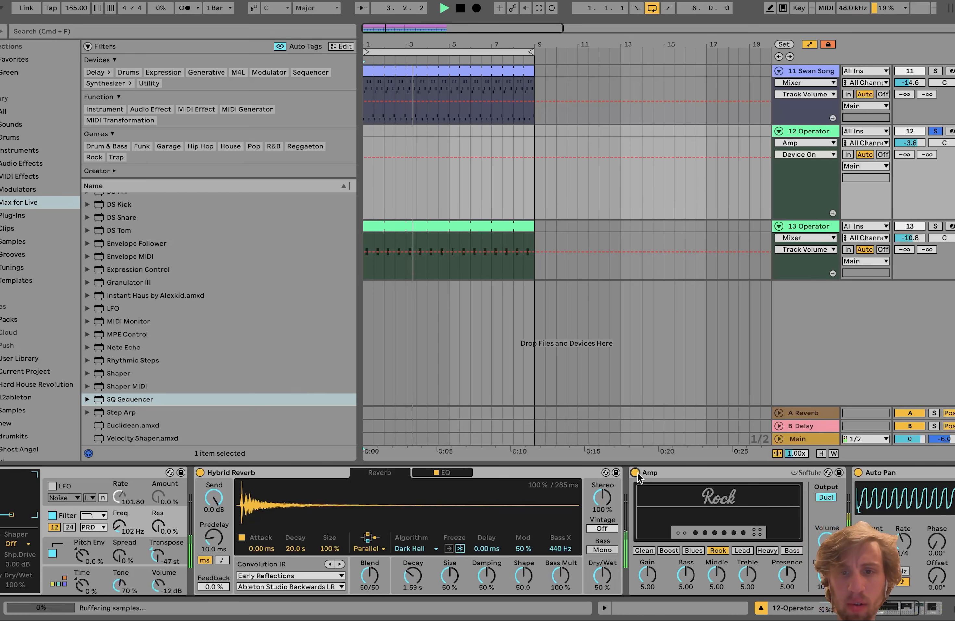
key("space")
scroll(637, 473, "right", 10)
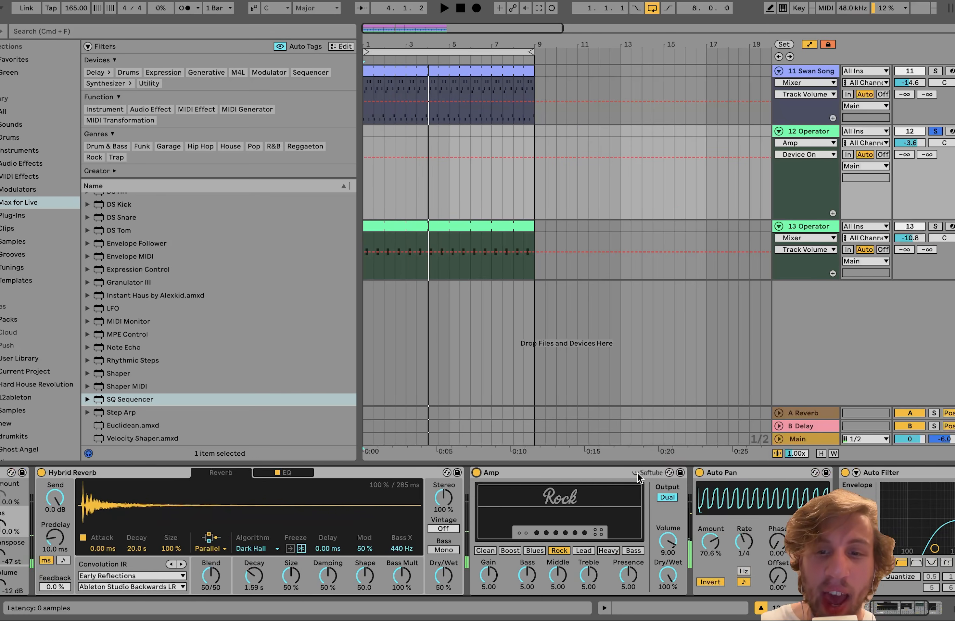
left_click(345, 472)
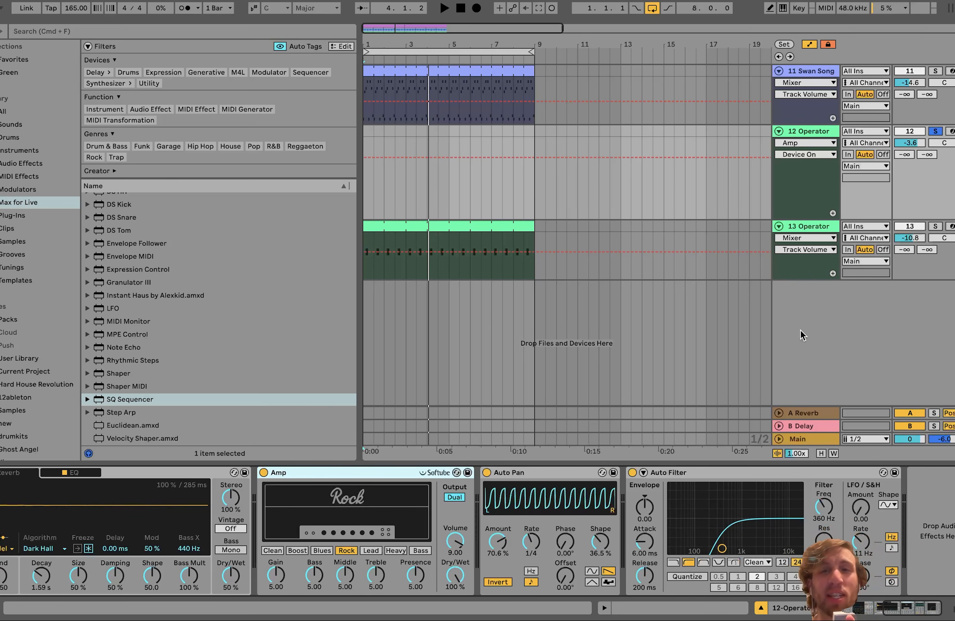
Solo tracks 1 through 11 together and play them without the two Operator tracks.
scroll(803, 331, "up", 5)
left_click(804, 246)
scroll(804, 248, "up", 6)
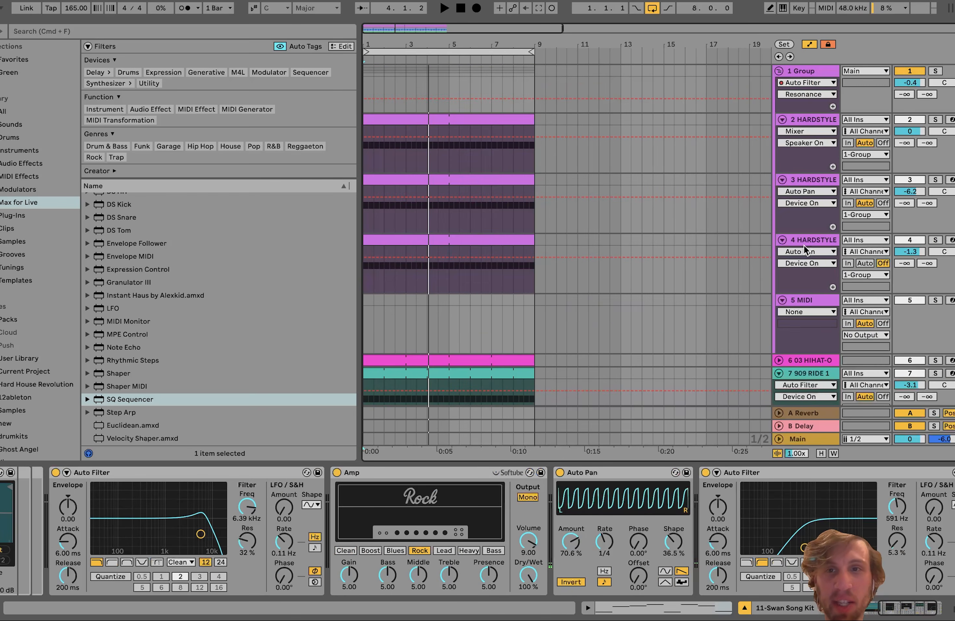
left_click(798, 73)
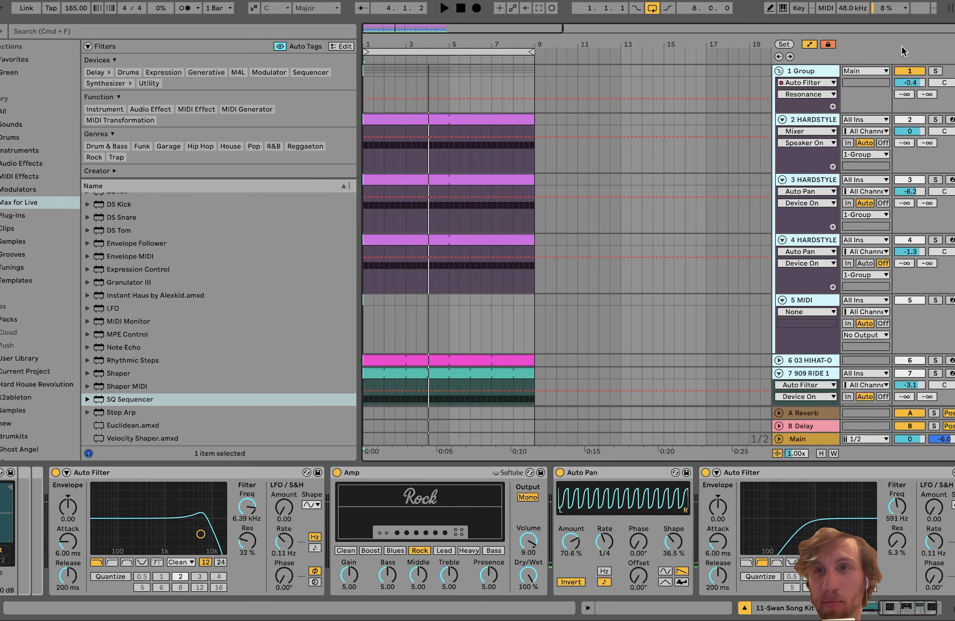
left_click(937, 73)
key("space")
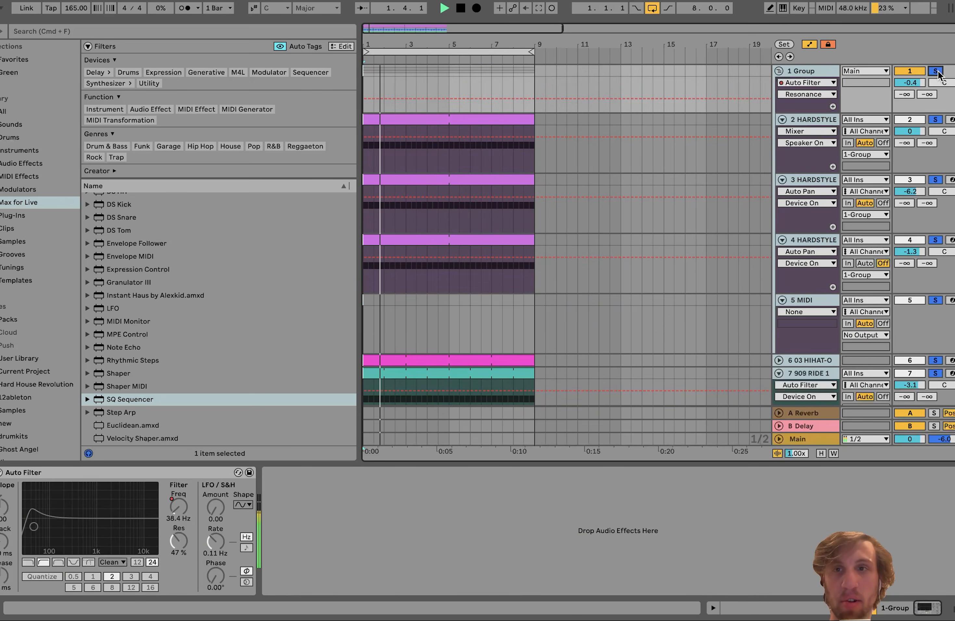
key("space")
Solo track 12 Operator, play it briefly on its own, and turn its solo off.
scroll(939, 76, "down", 10)
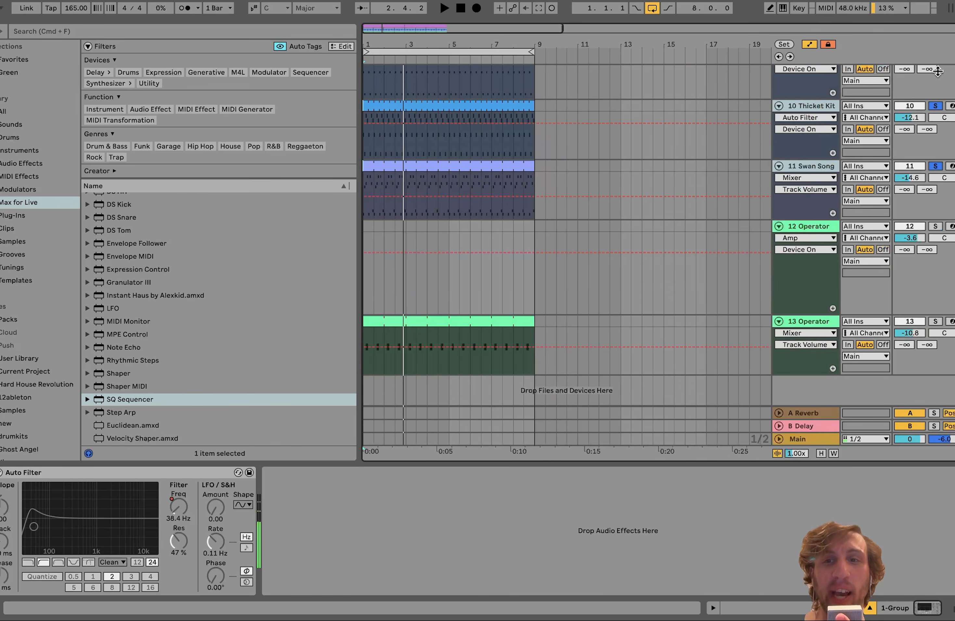
left_click(935, 226)
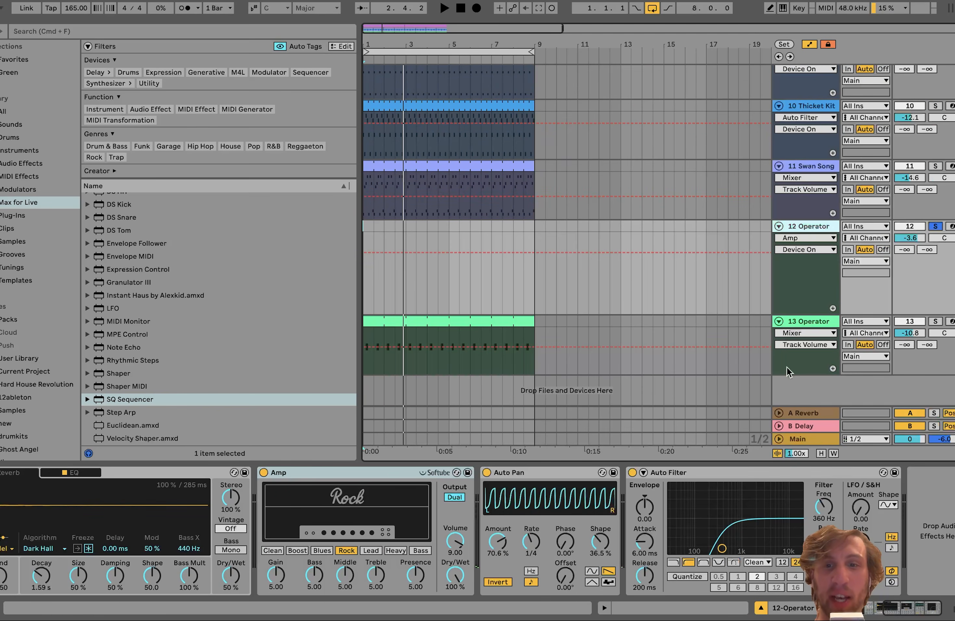
key("space")
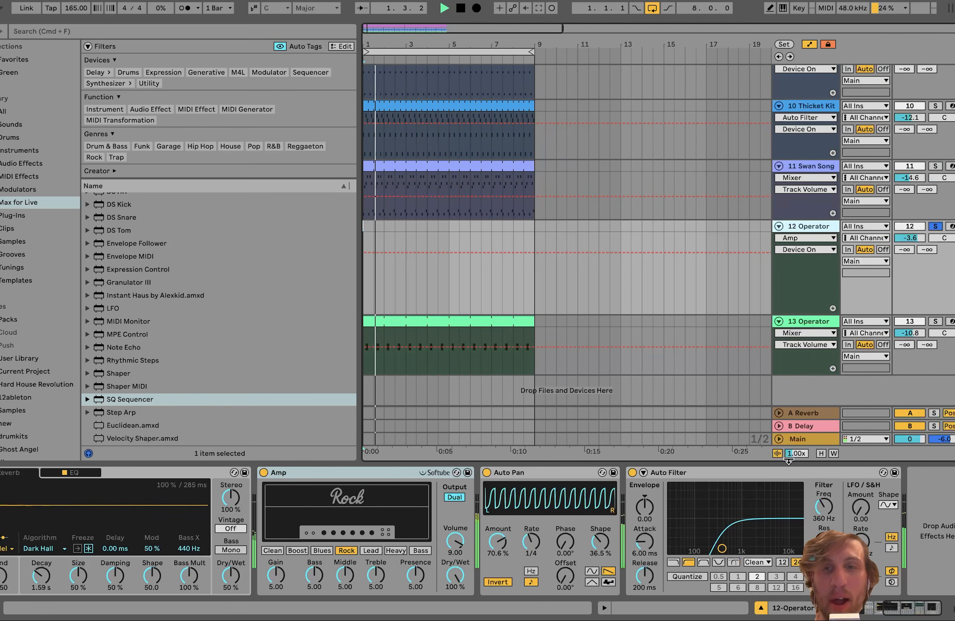
key("space")
left_click(936, 227)
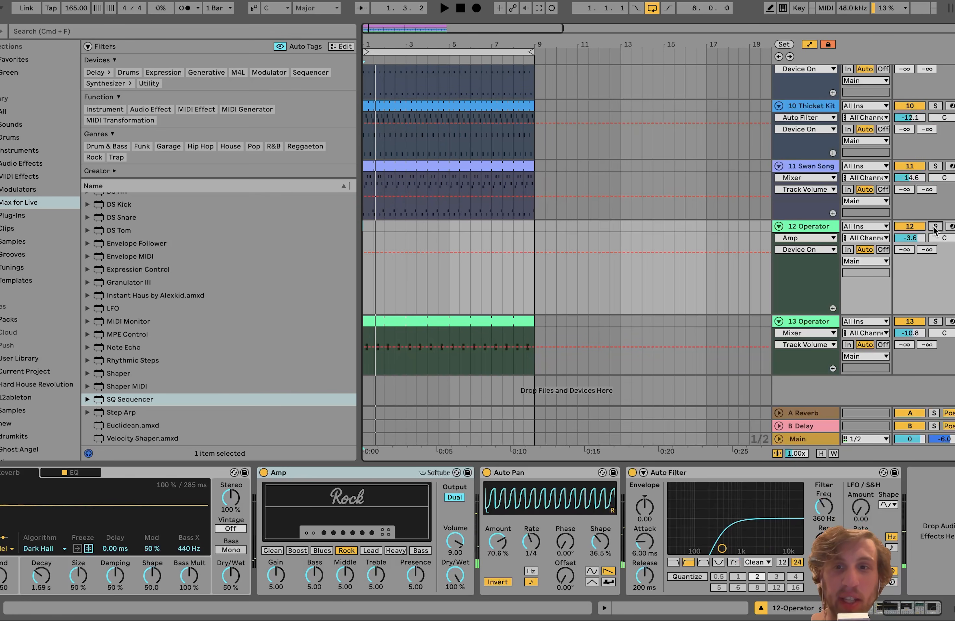
Solo track 13 Operator, select it, and play it on its own.
key("space")
left_click(935, 321)
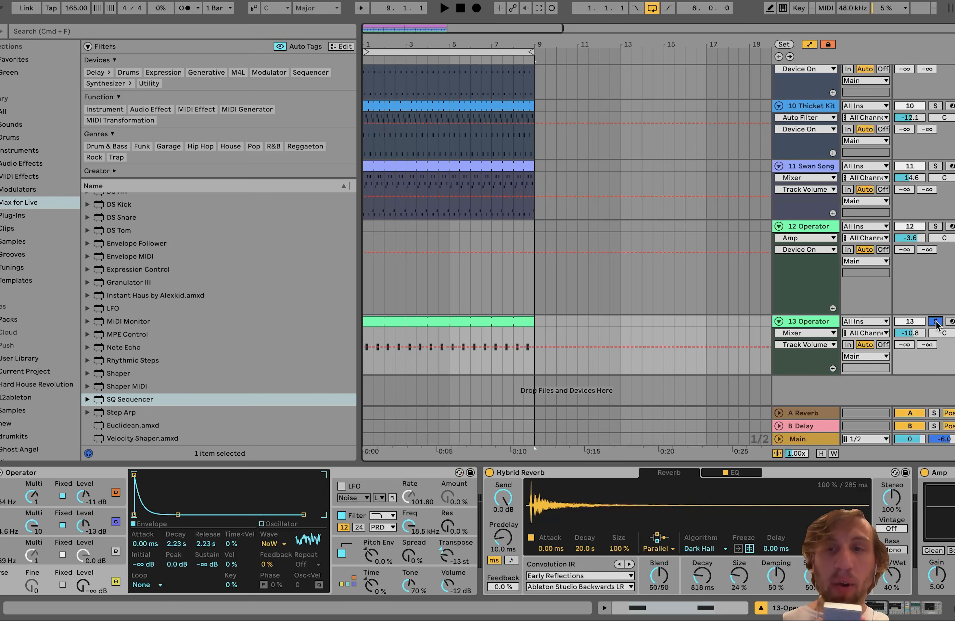
left_click(814, 324)
key("space")
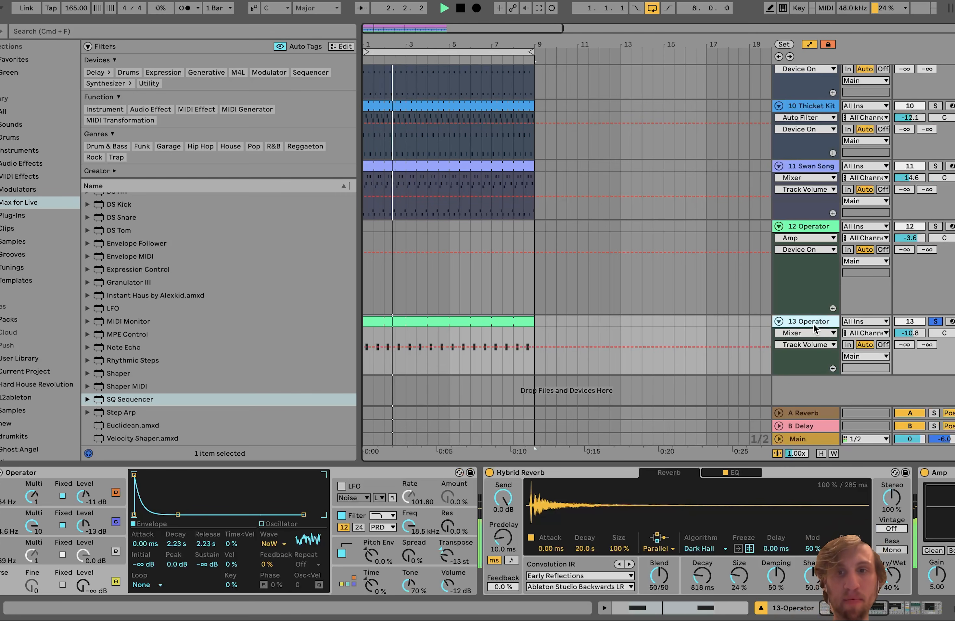
key("space")
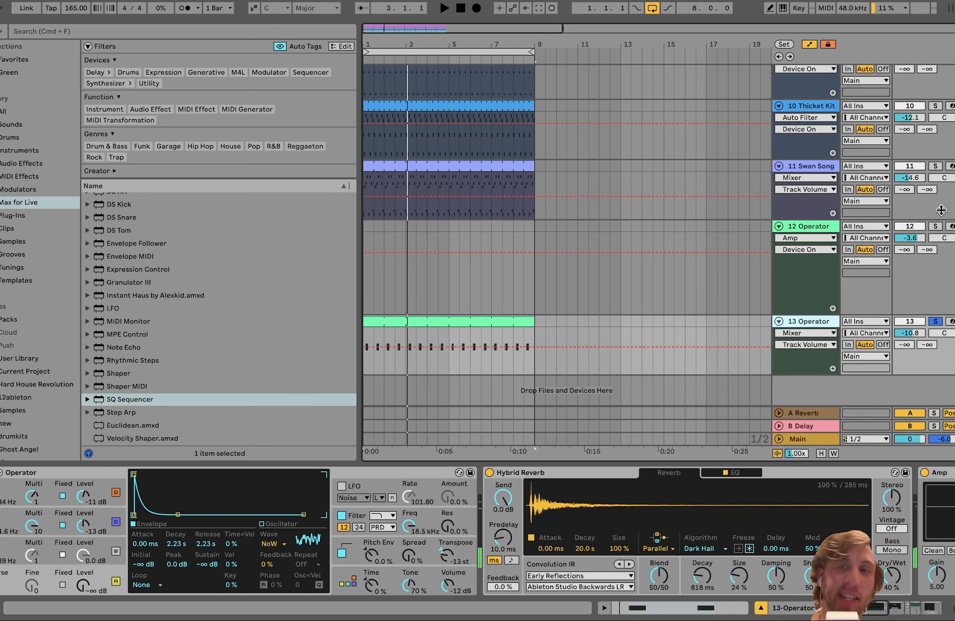
Turn off track 13's solo and compare full-mix playback with track 12 deactivated and reactivated.
left_click(910, 226)
left_click(936, 322)
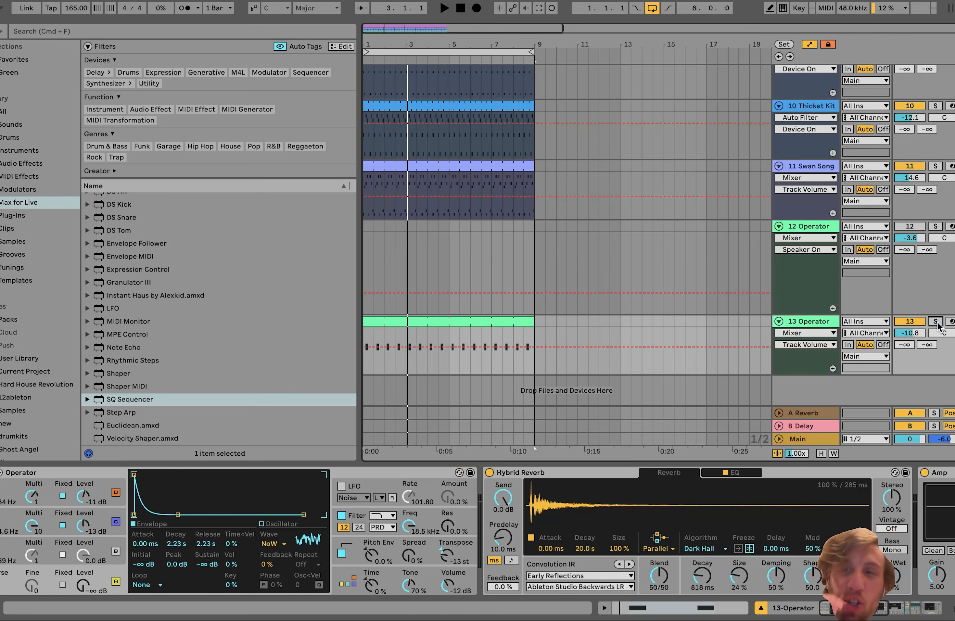
key("space")
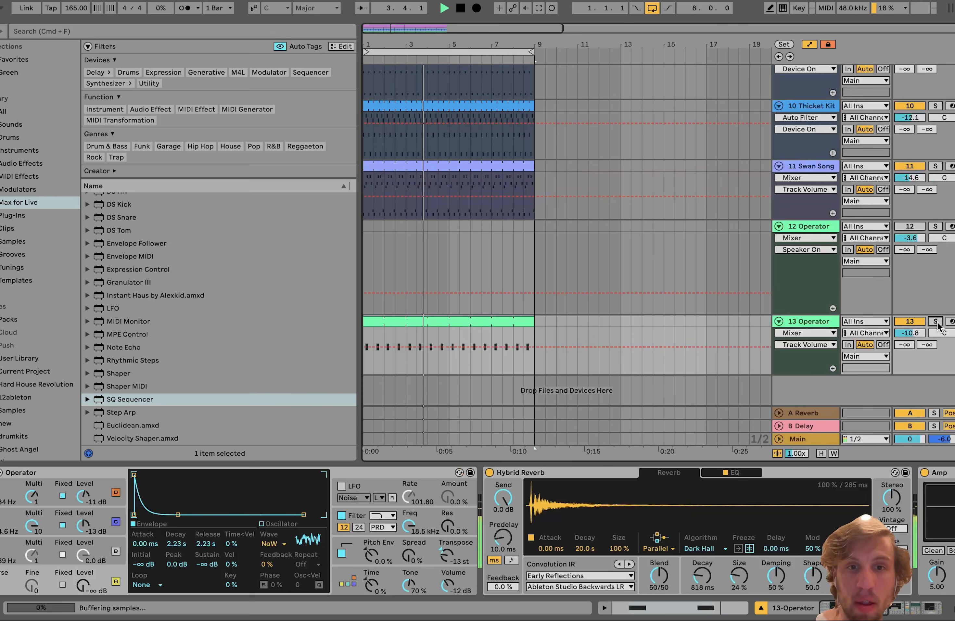
key("space")
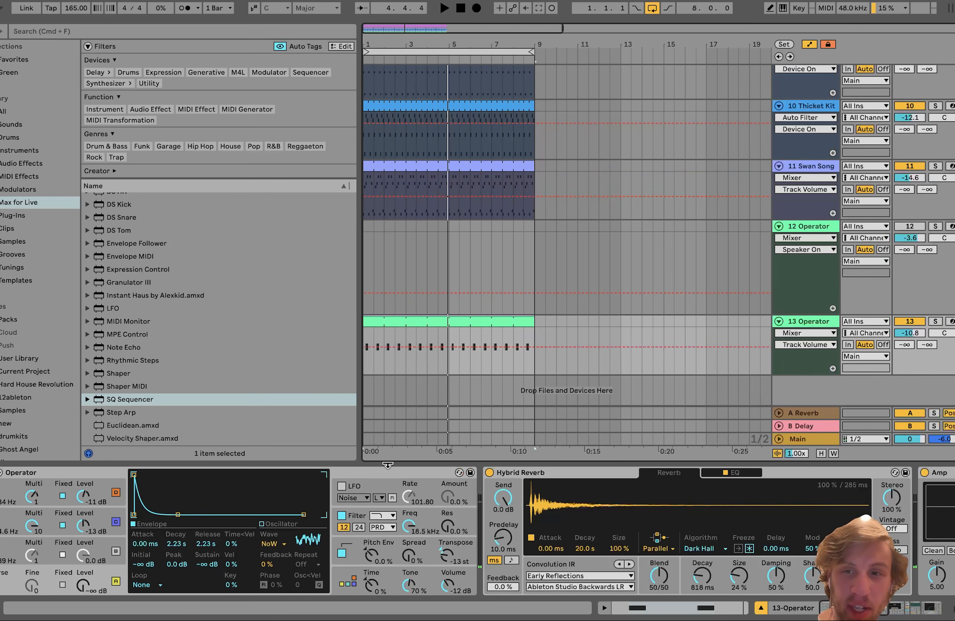
left_click(401, 370)
key("space")
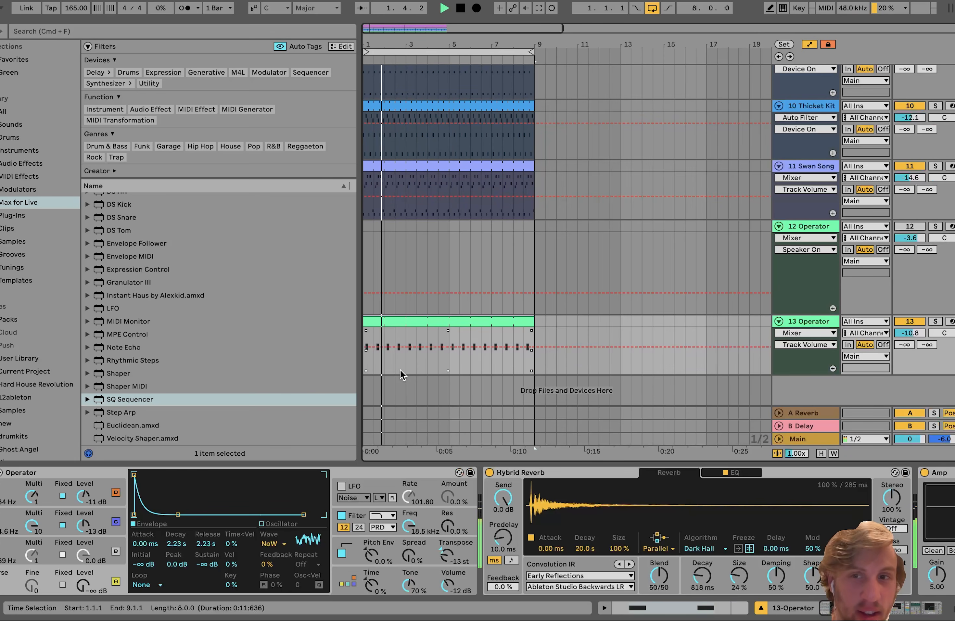
key("space")
left_click(918, 228)
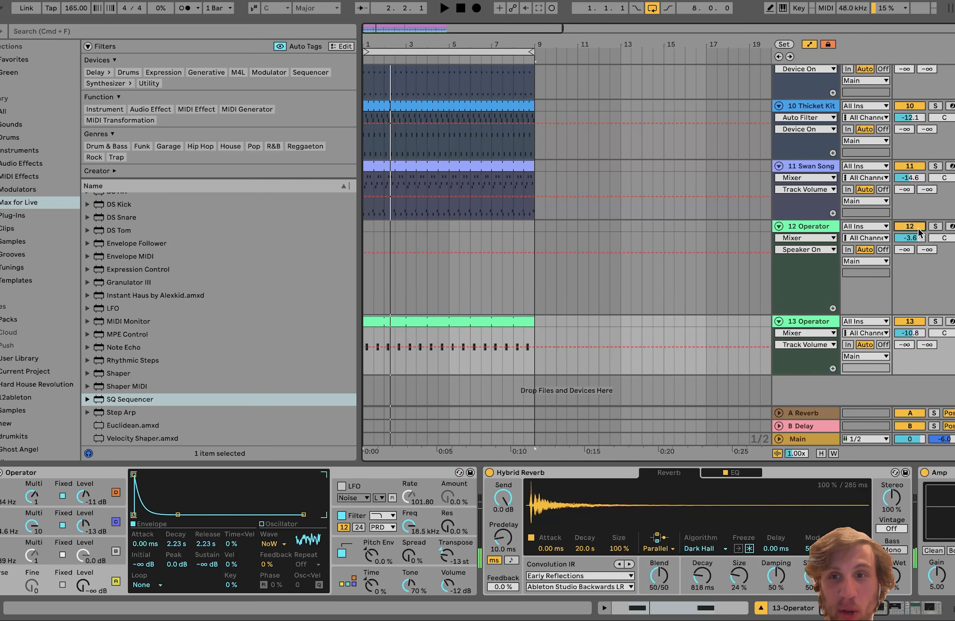
key("space")
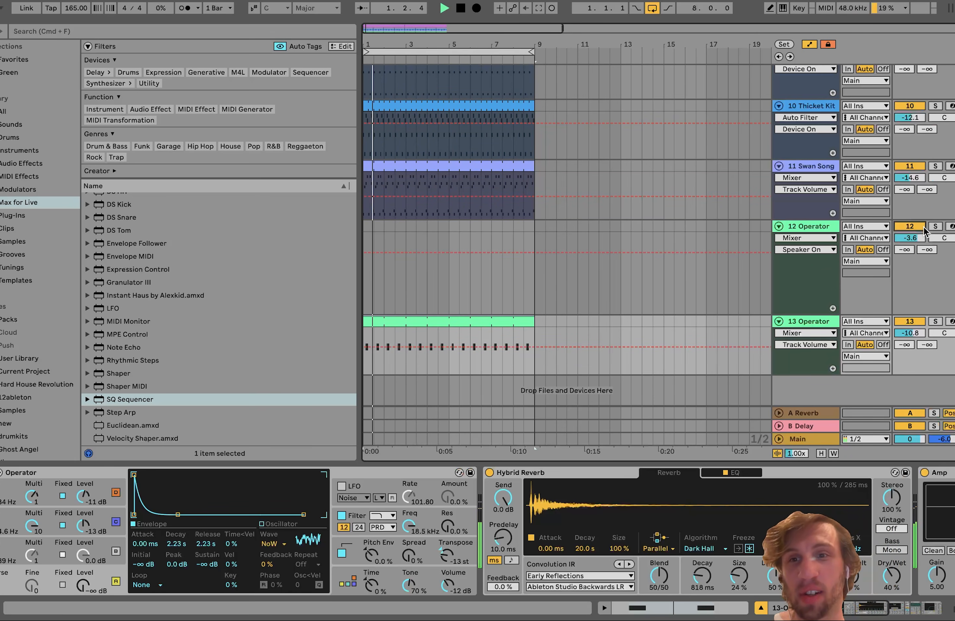
Solo and arm track 12, bypass and re-enable its SQ Sequencer, and lower the computer keyboard's octave to C-1.
left_click(935, 321)
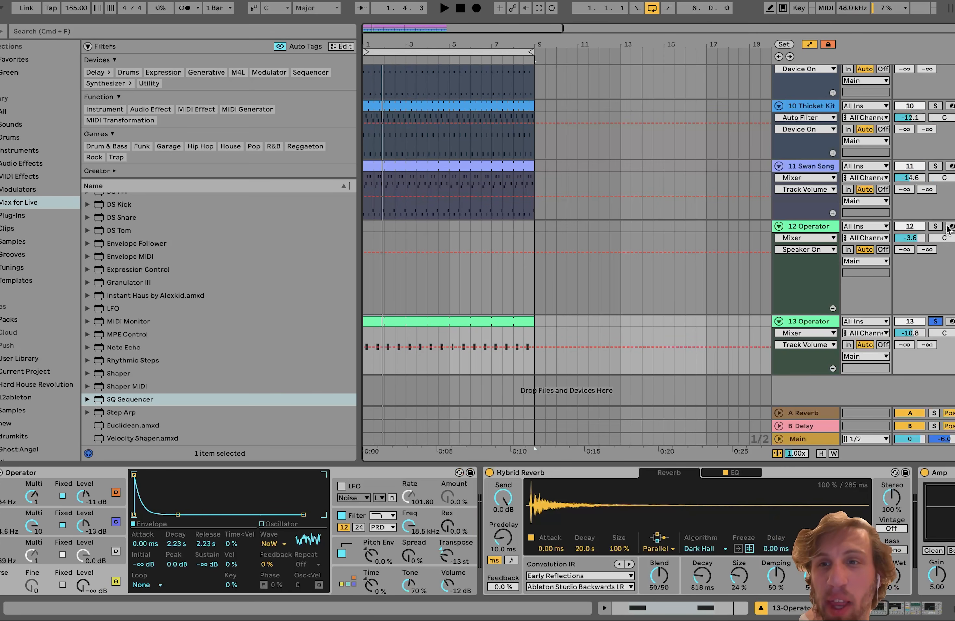
left_click(936, 226)
scroll(440, 565, "left", 15)
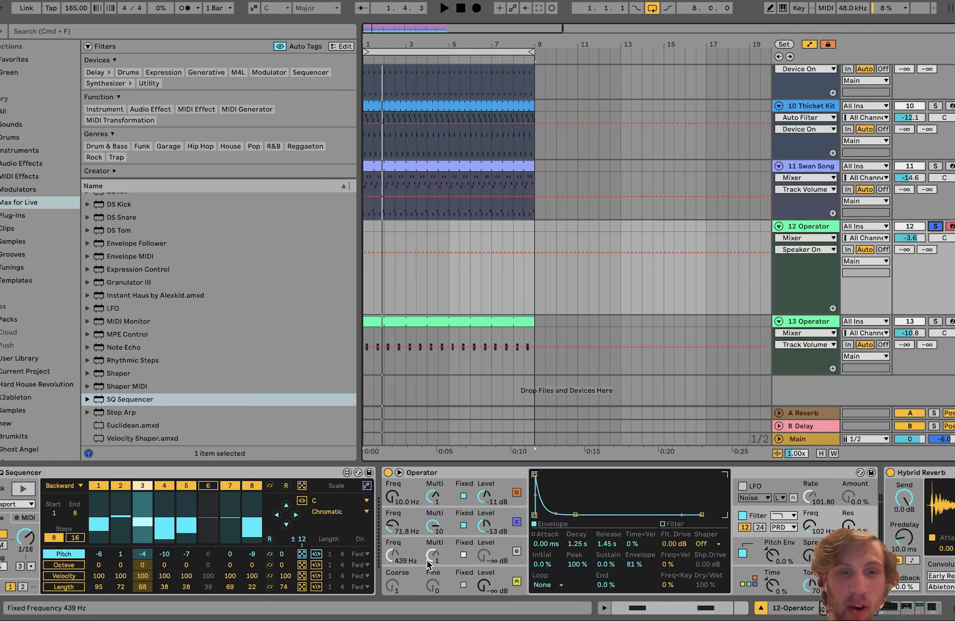
left_click(1, 473)
key("w")
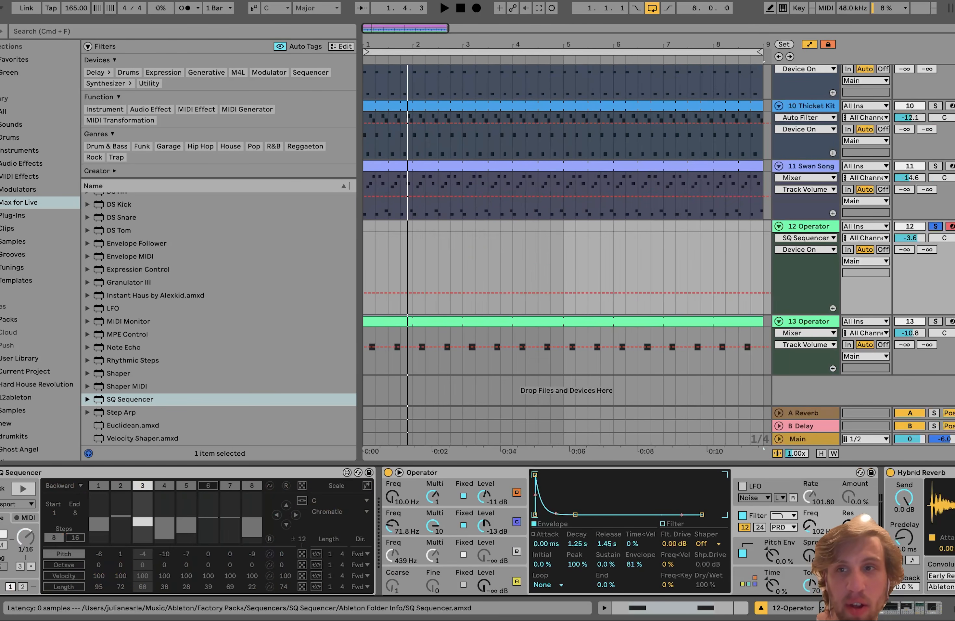
key("z")
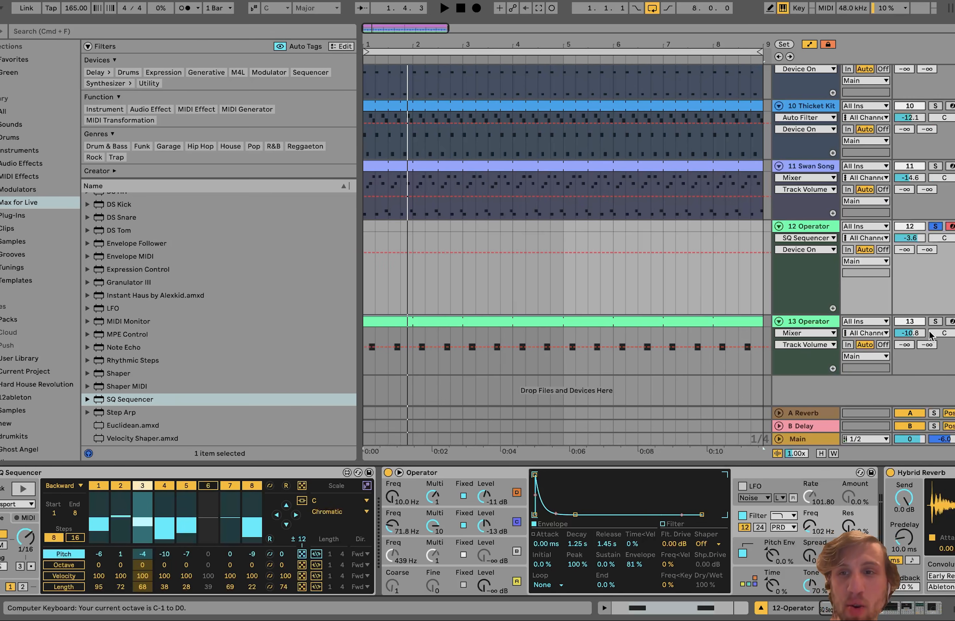
Switch the solo back to track 13 and replay its Operator part.
left_click(935, 321)
left_click(812, 315)
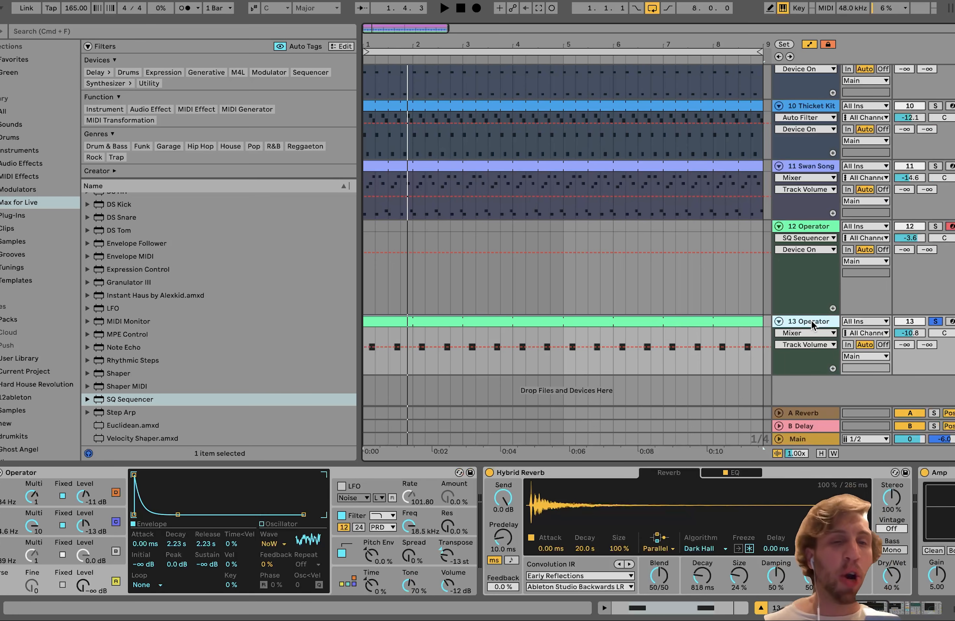
key("space")
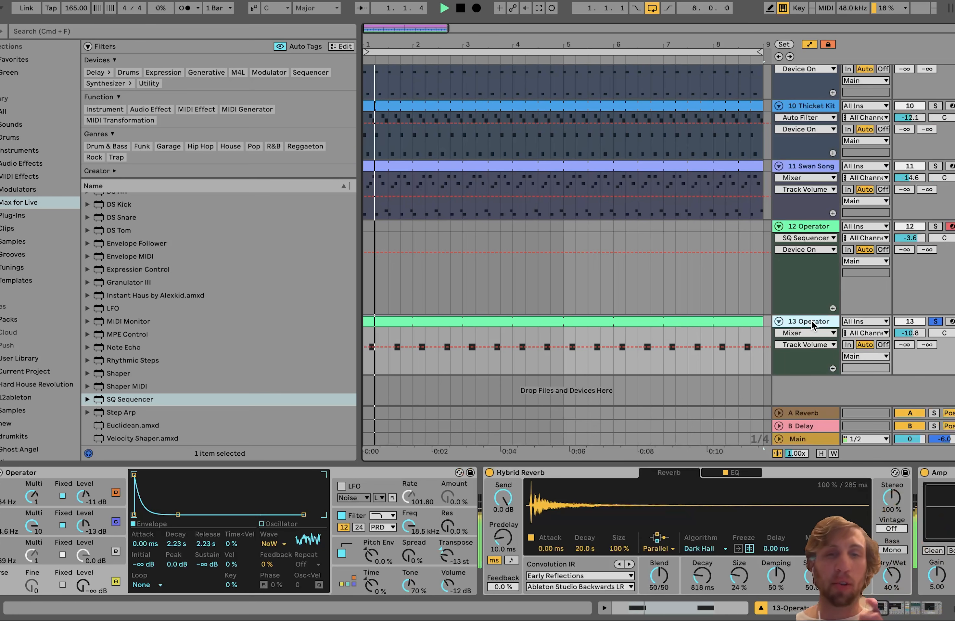
key("space")
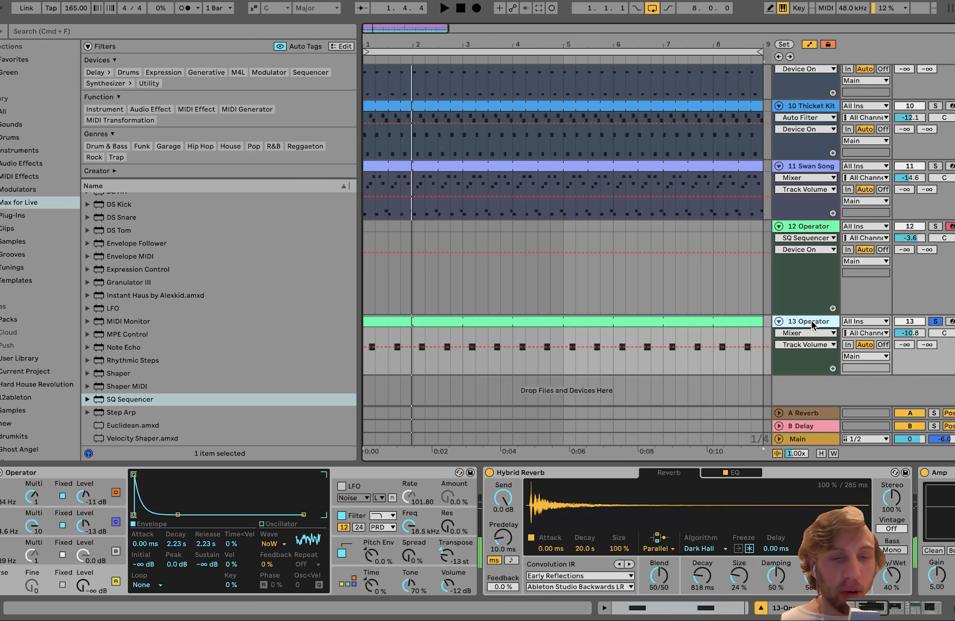
Show the envelope and waveform settings of oscillator D in track 13's Operator and play the track.
scroll(484, 536, "right", 3)
scroll(484, 536, "left", 3)
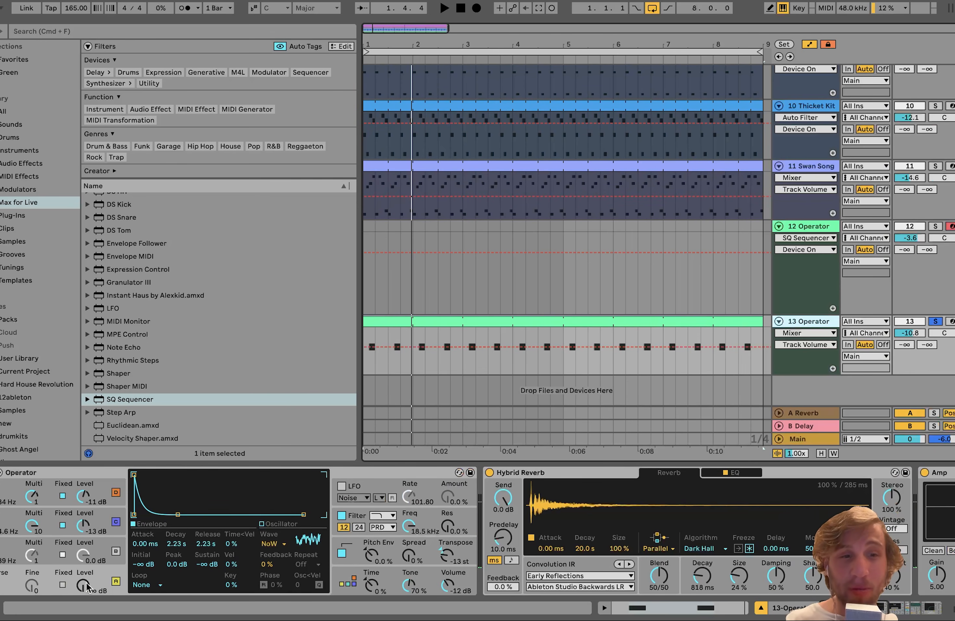
left_click(84, 495)
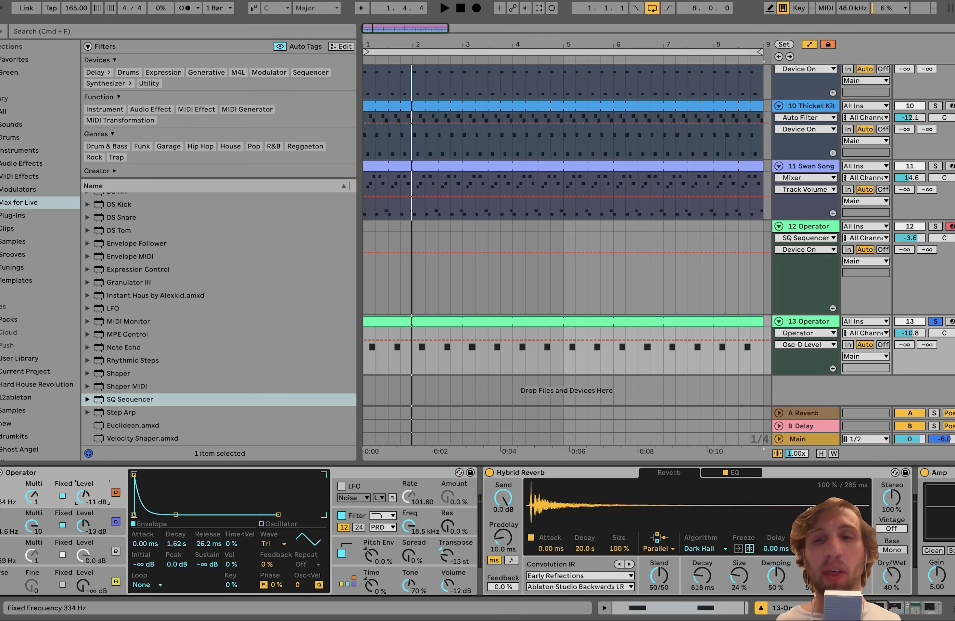
key("space")
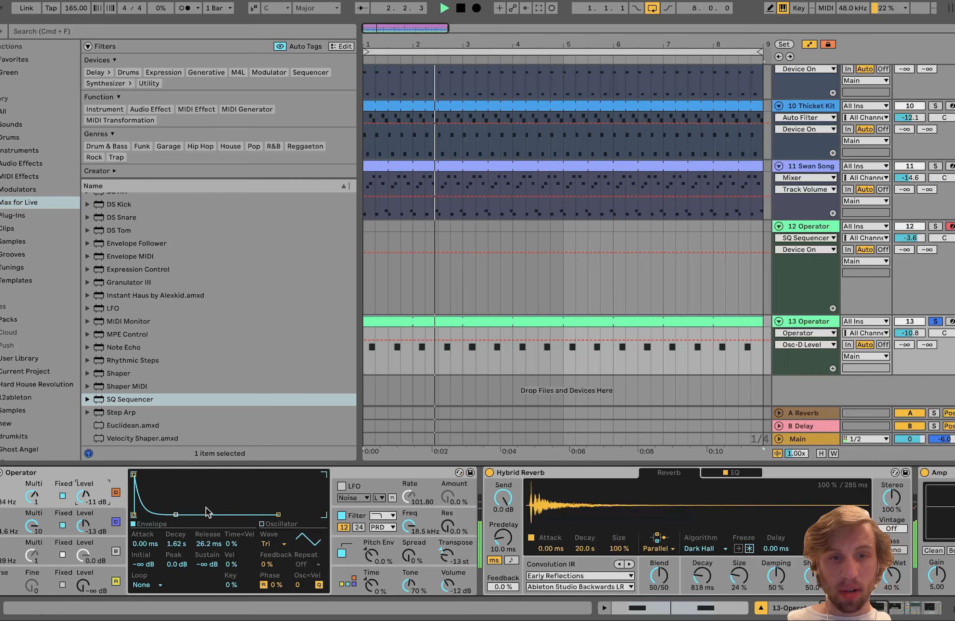
Display the filter settings of track 13's Operator and compare playback with the filter off and back on.
left_click(356, 516)
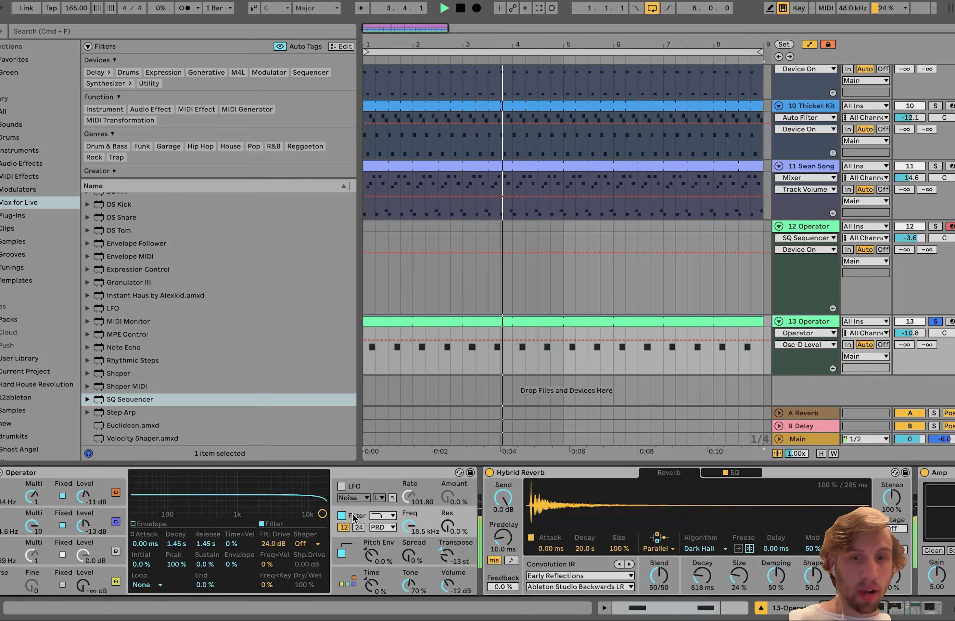
key("space")
left_click(342, 516)
left_click(343, 518)
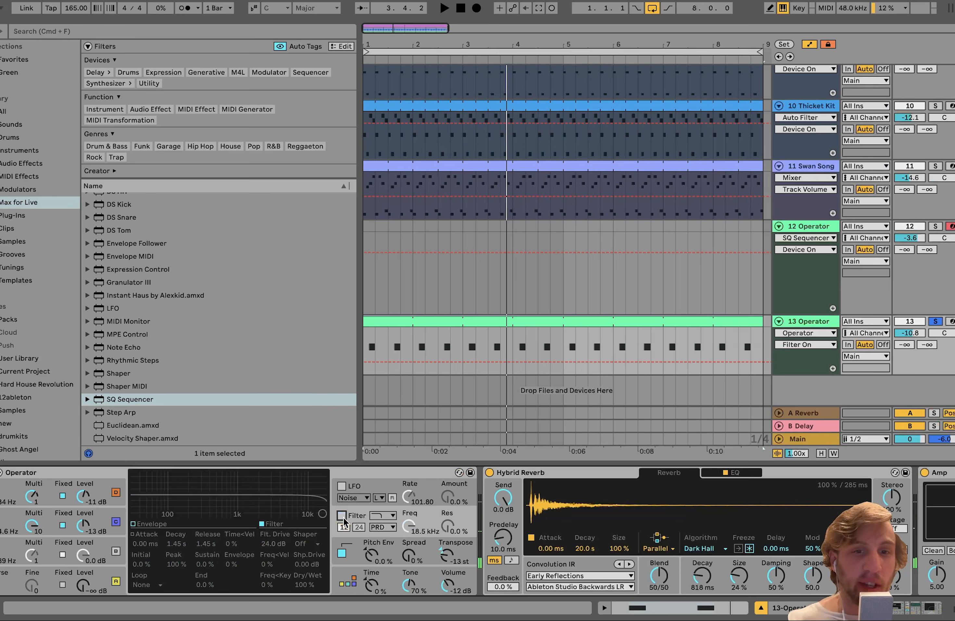
key("space")
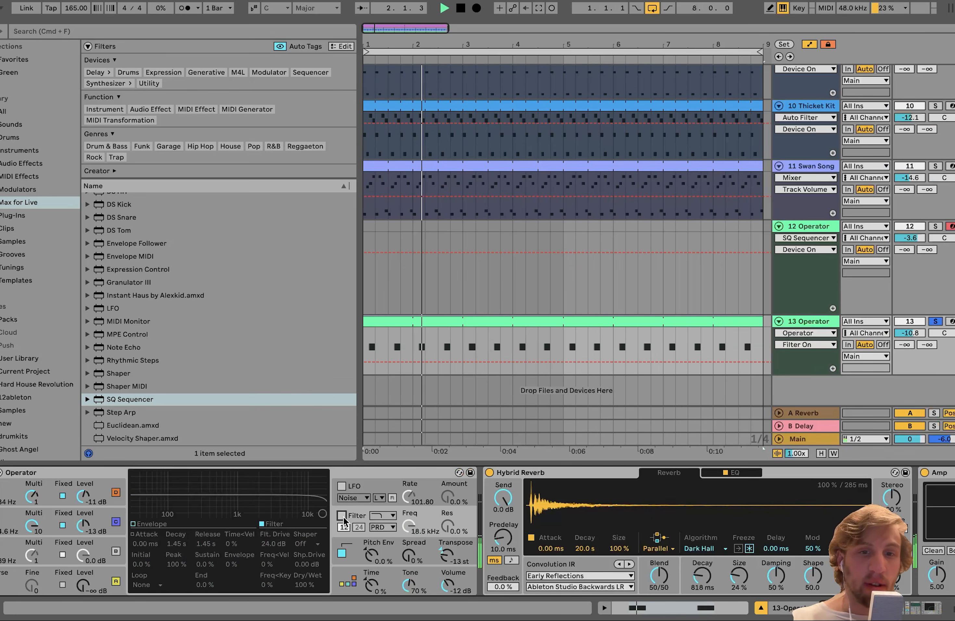
left_click(343, 516)
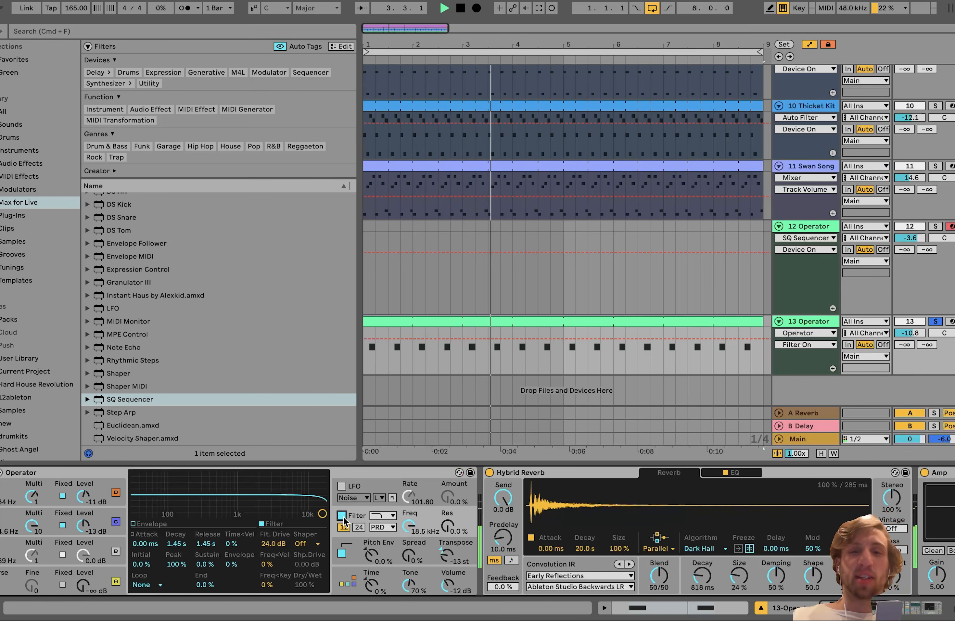
Audition track 13 once more with Operator's filter bypassed, and play it again with the filter re-enabled.
key("space")
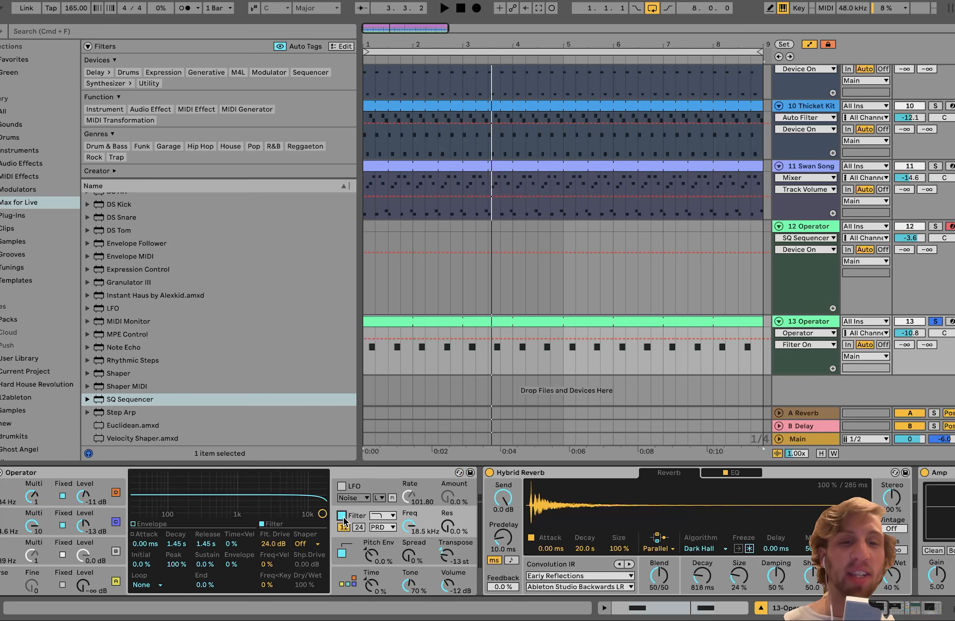
left_click(342, 517)
key("space")
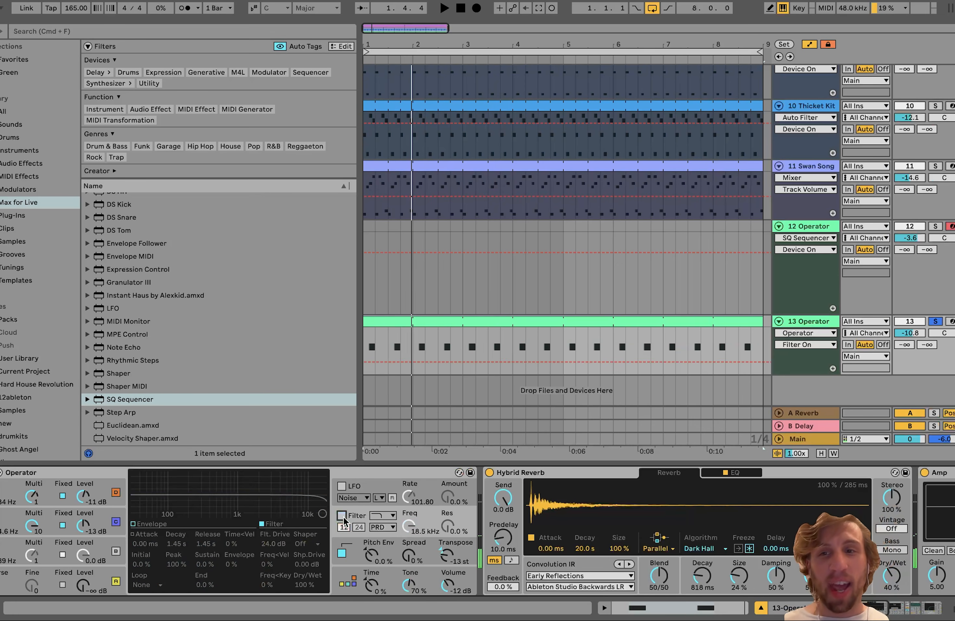
left_click(342, 516)
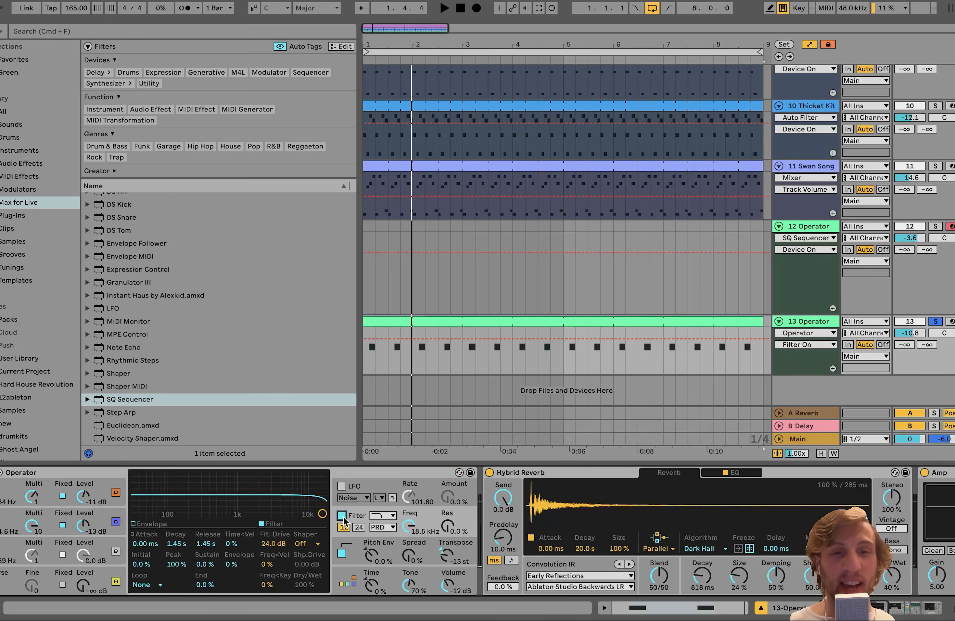
key("space")
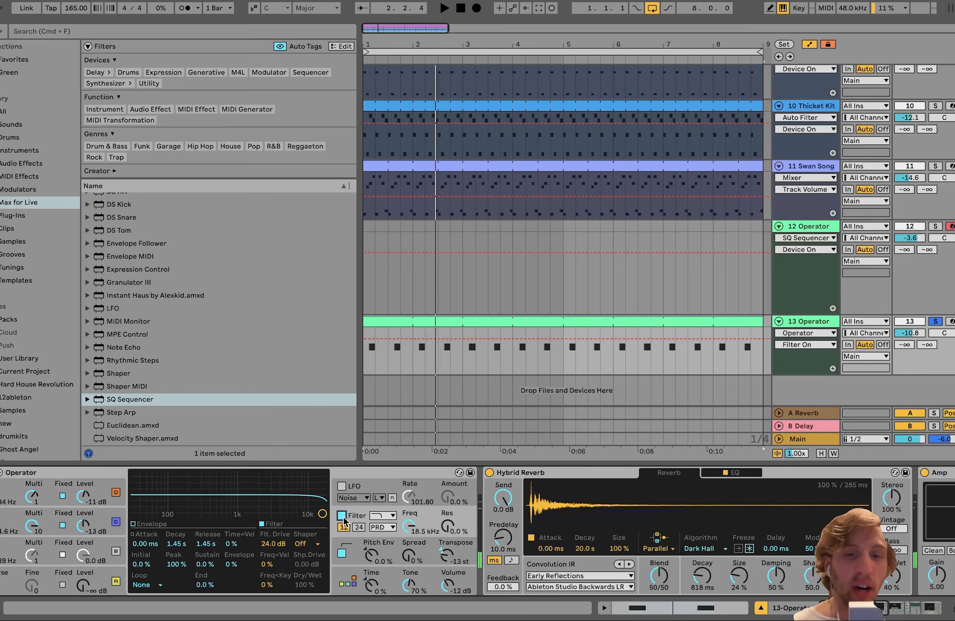
Play track 13 with the Amp and Hybrid Reverb bypassed, and restore both effects.
scroll(343, 521, "right", 10)
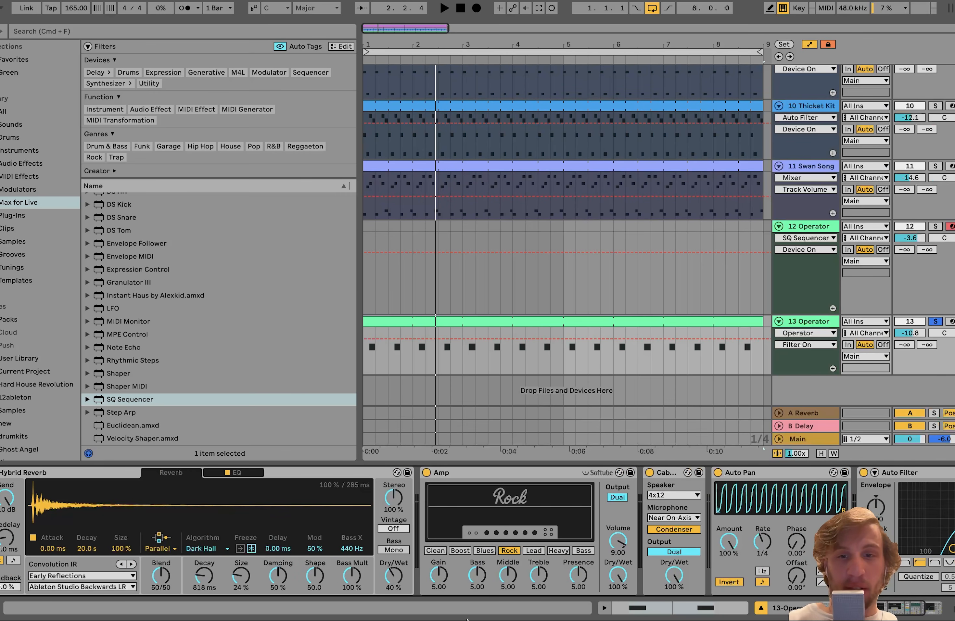
left_click(426, 473)
key("space")
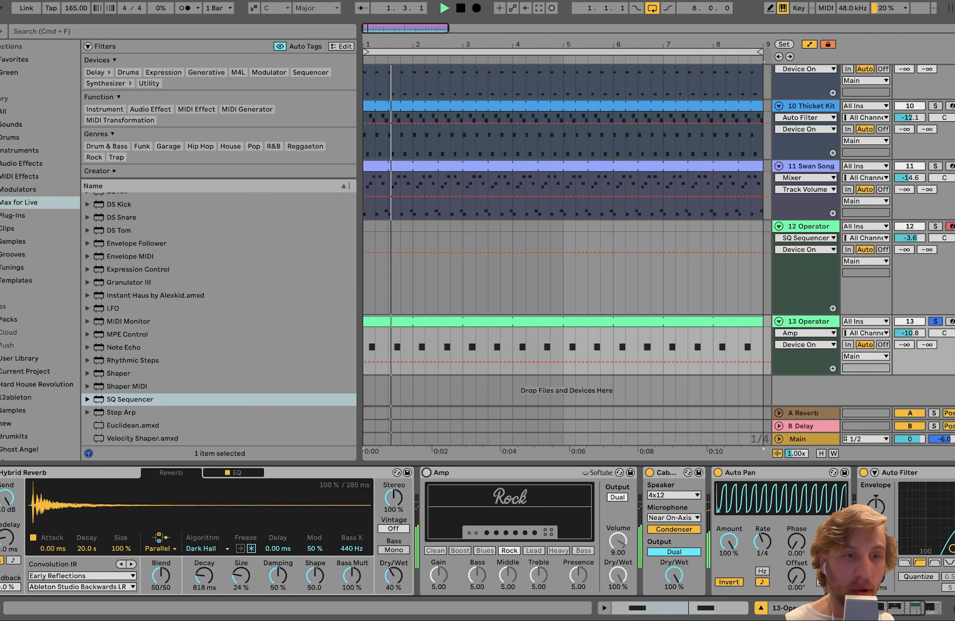
left_click(347, 473)
key("0")
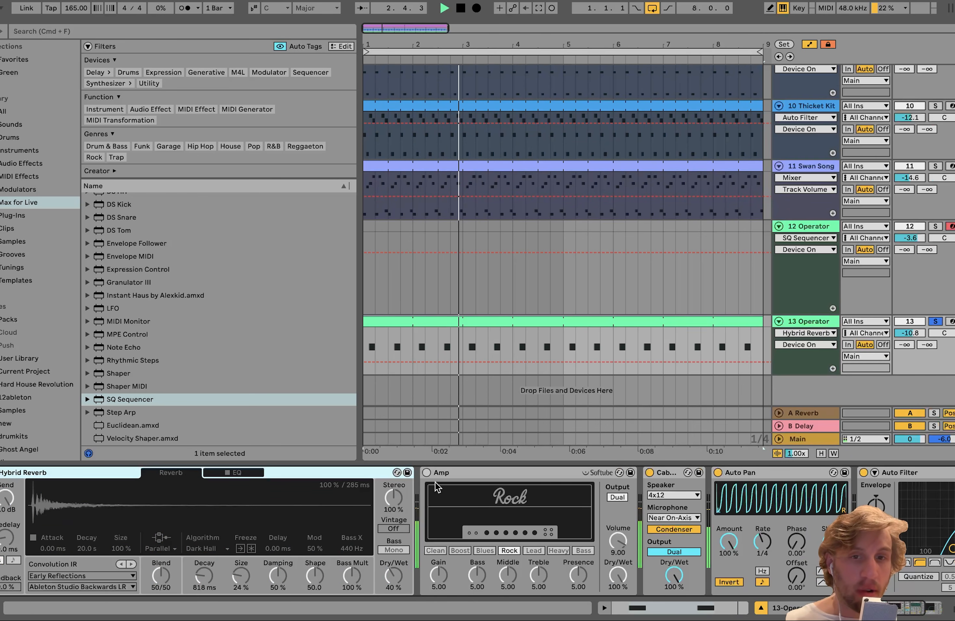
key("0")
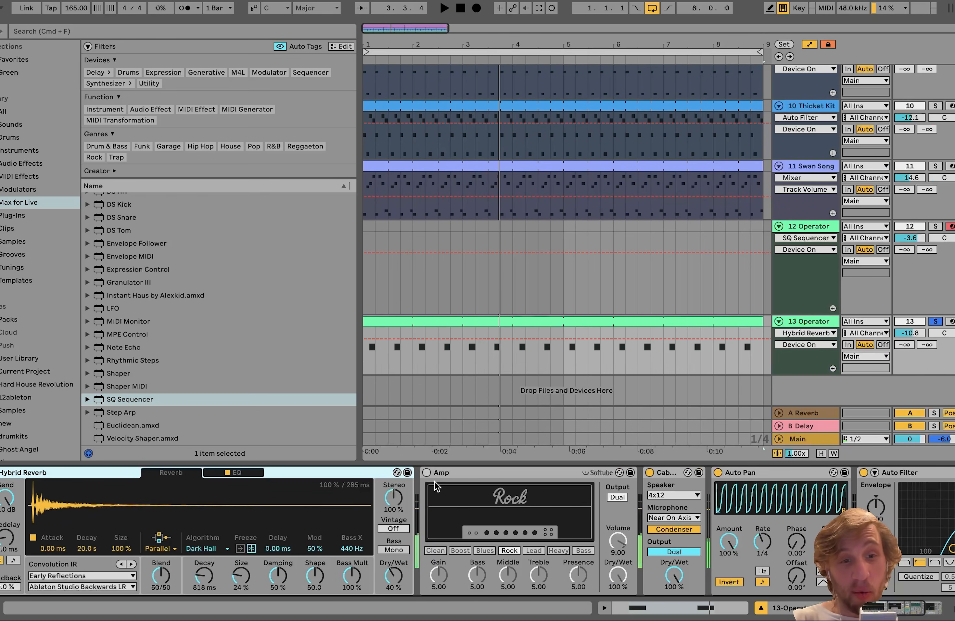
key("super+z")
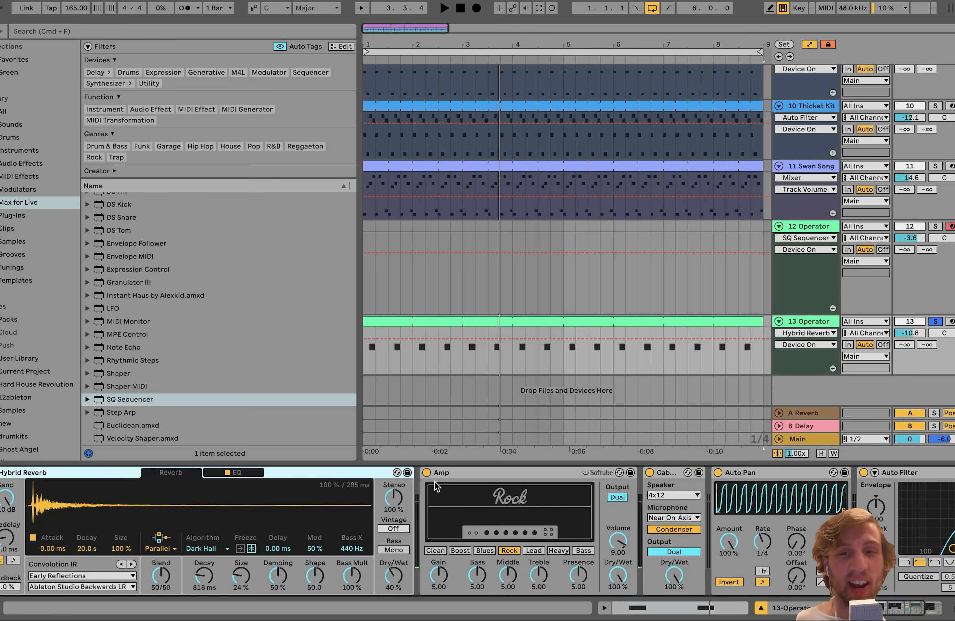
Compare track 13's playback with the Cabinet bypassed and re-enabled, and show the Auto Pan and Auto Filter at the end of the chain.
left_click(650, 473)
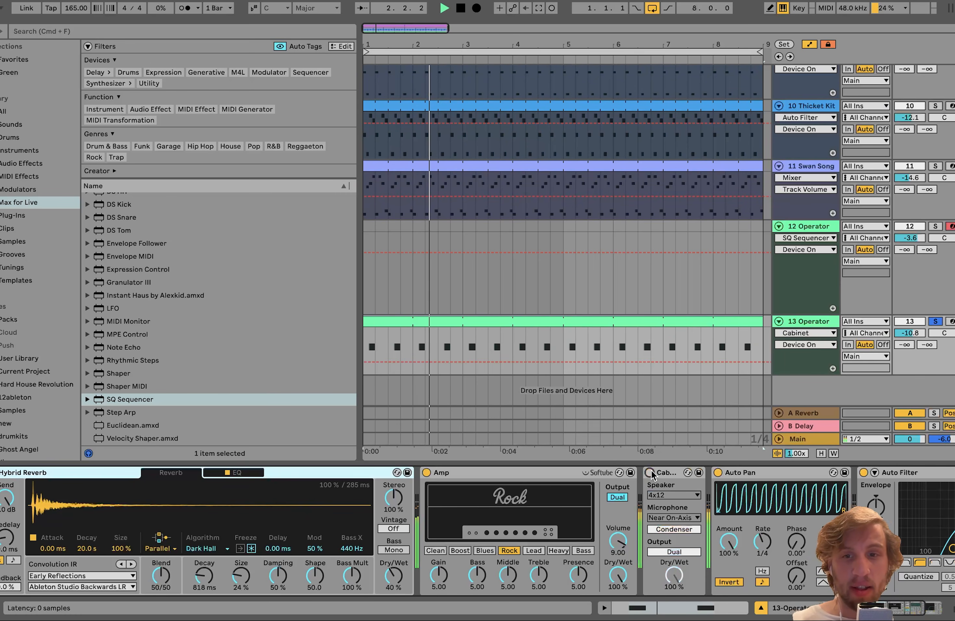
left_click(650, 473)
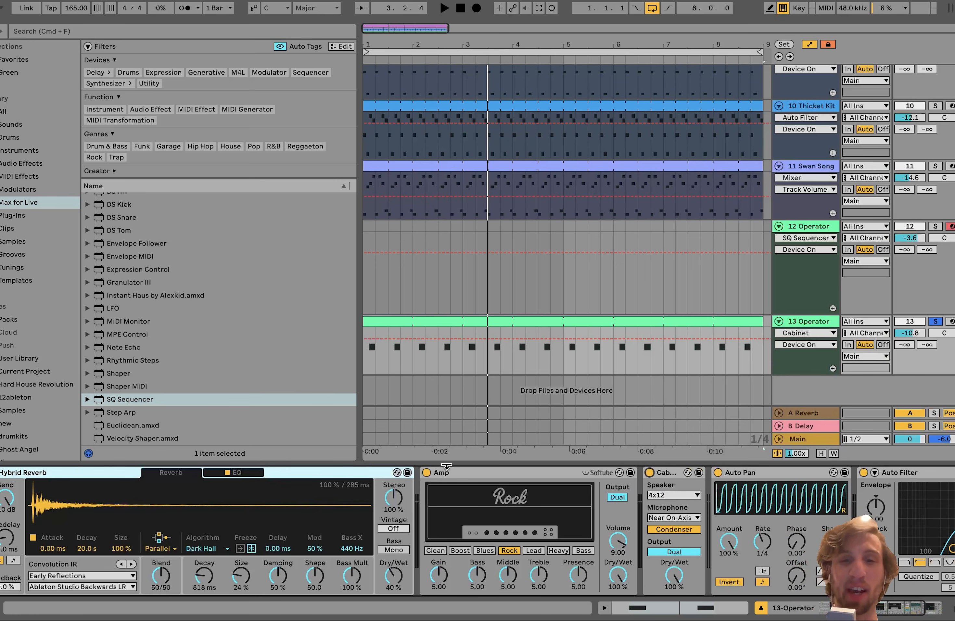
key("space")
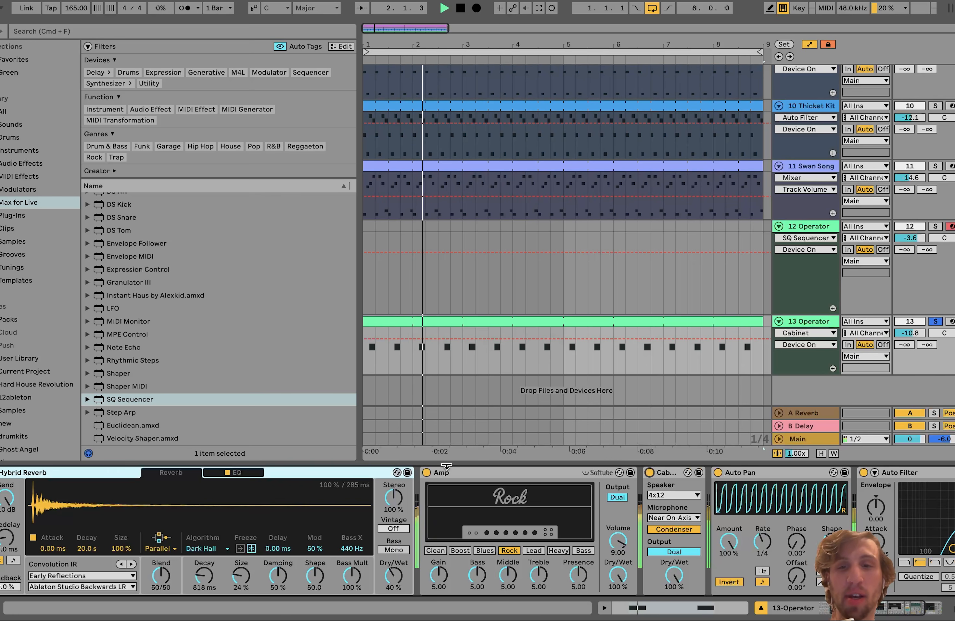
key("space")
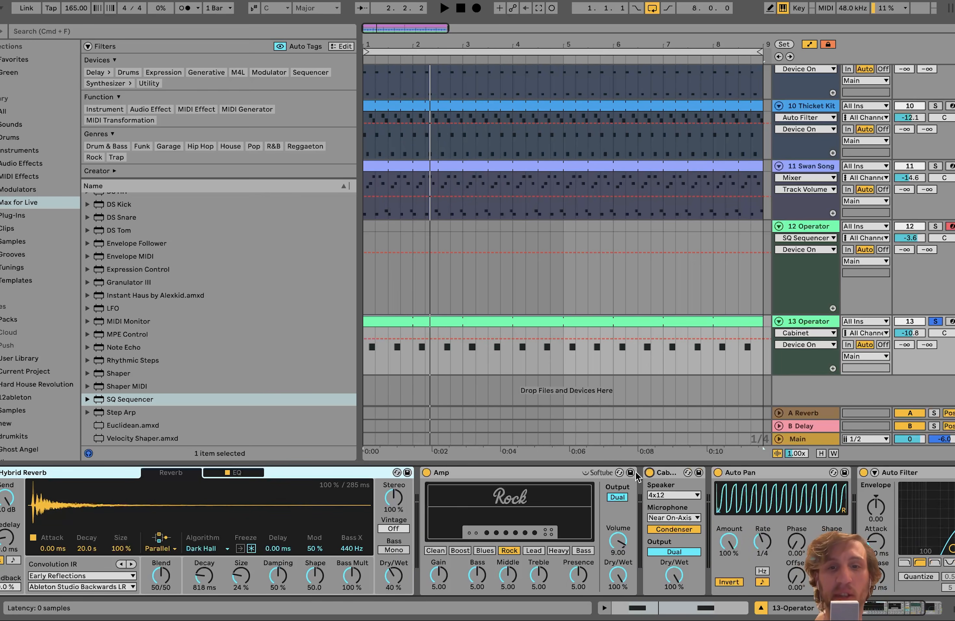
left_click(660, 476)
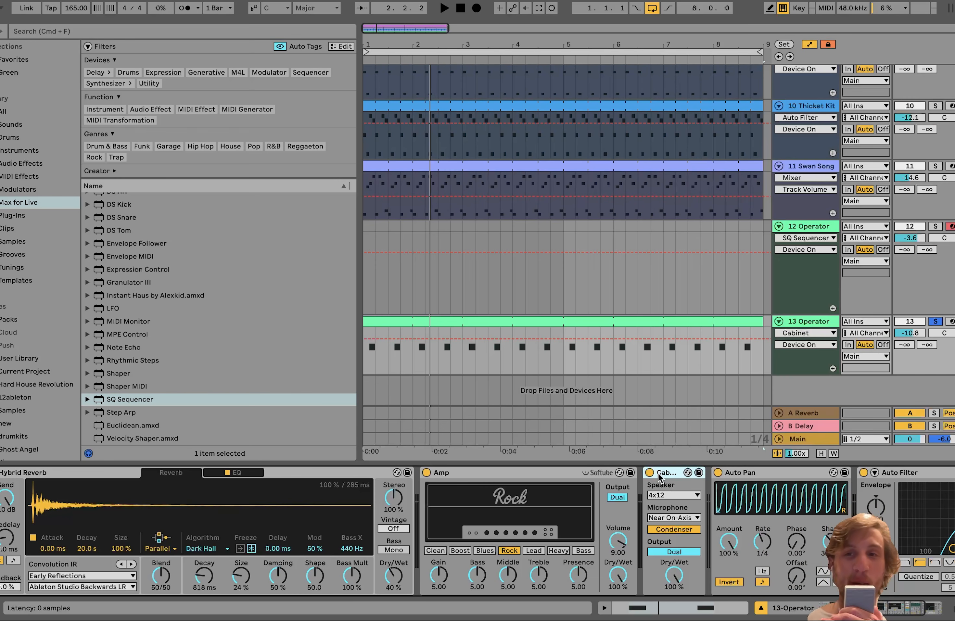
scroll(659, 477, "right", 6)
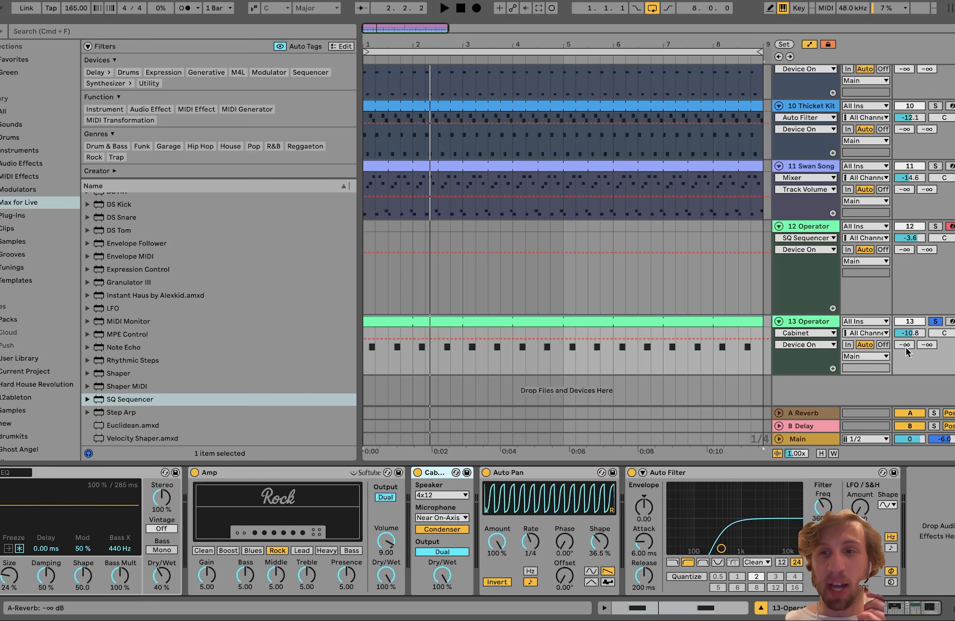
Turn off track 13's solo and select the 1 Group track to show its Auto Filter.
left_click(939, 321)
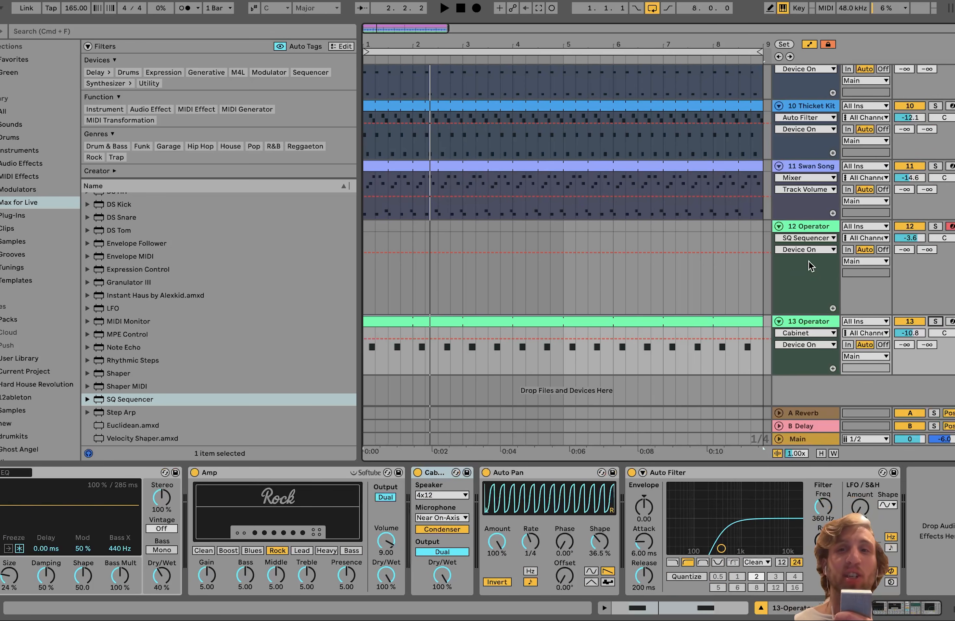
scroll(811, 266, "up", 15)
left_click(799, 73)
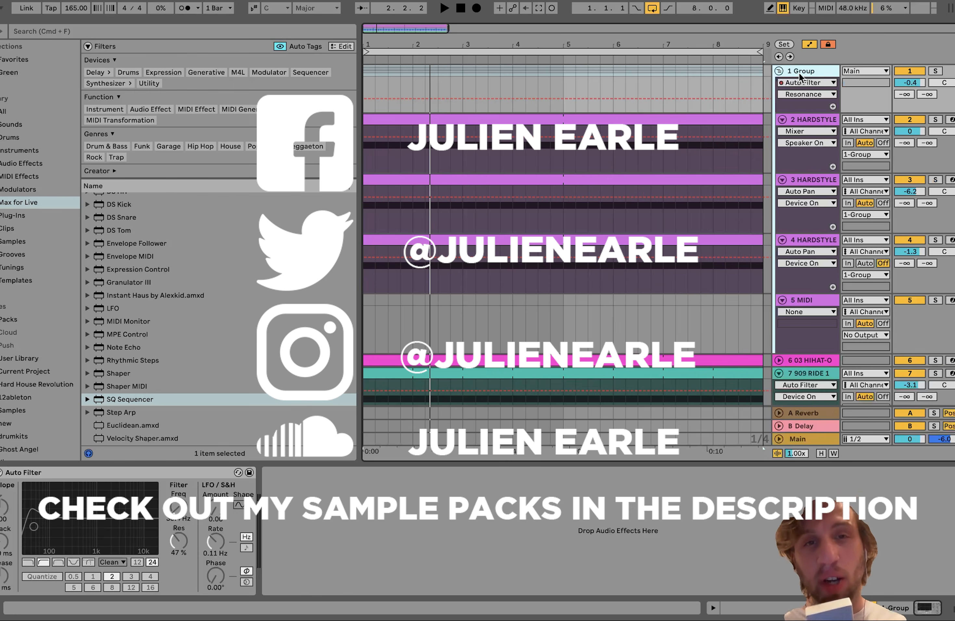
scroll(800, 73, "down", 1)
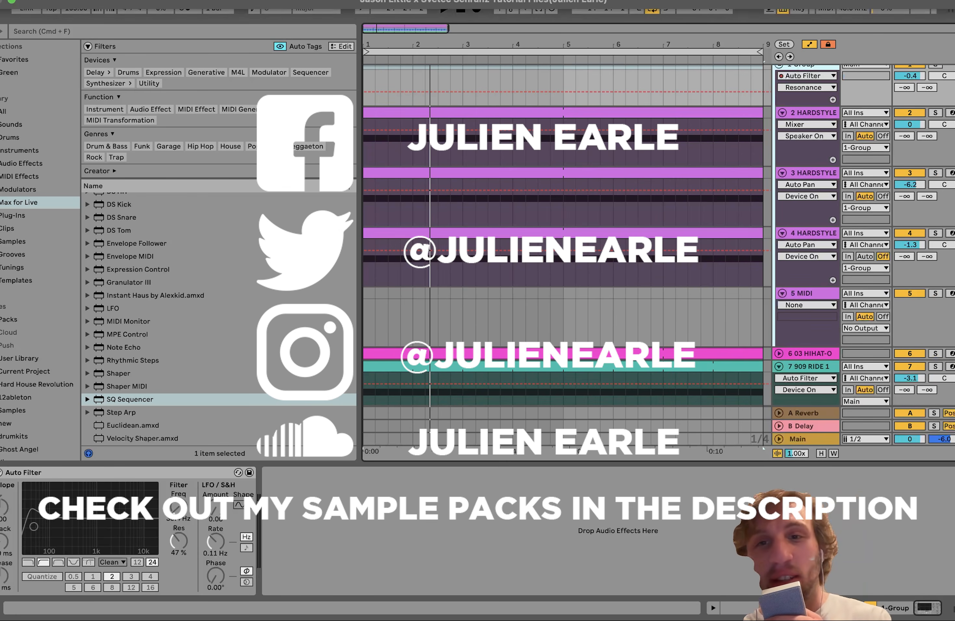
scroll(711, 145, "down", 10)
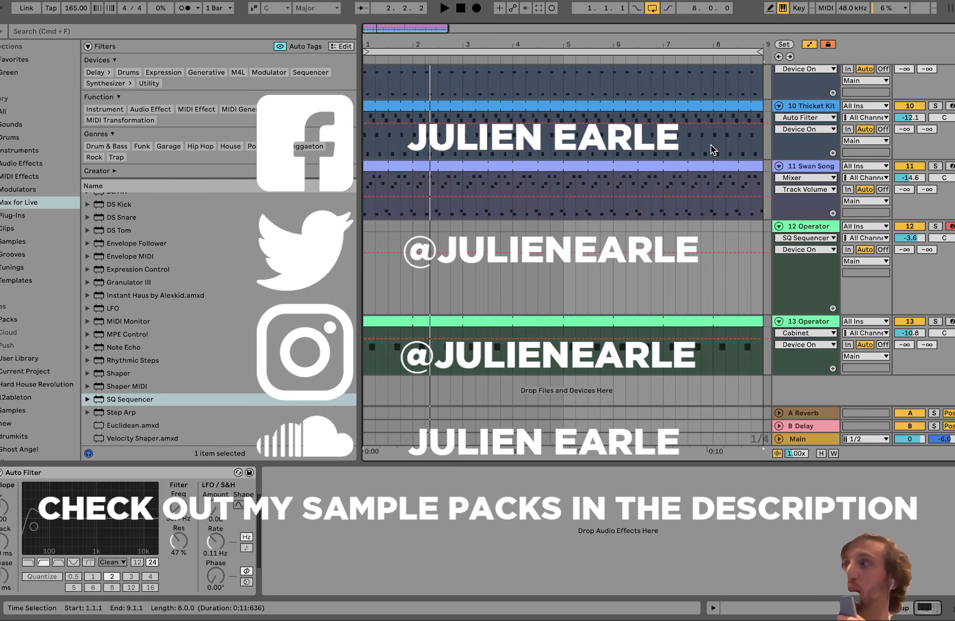